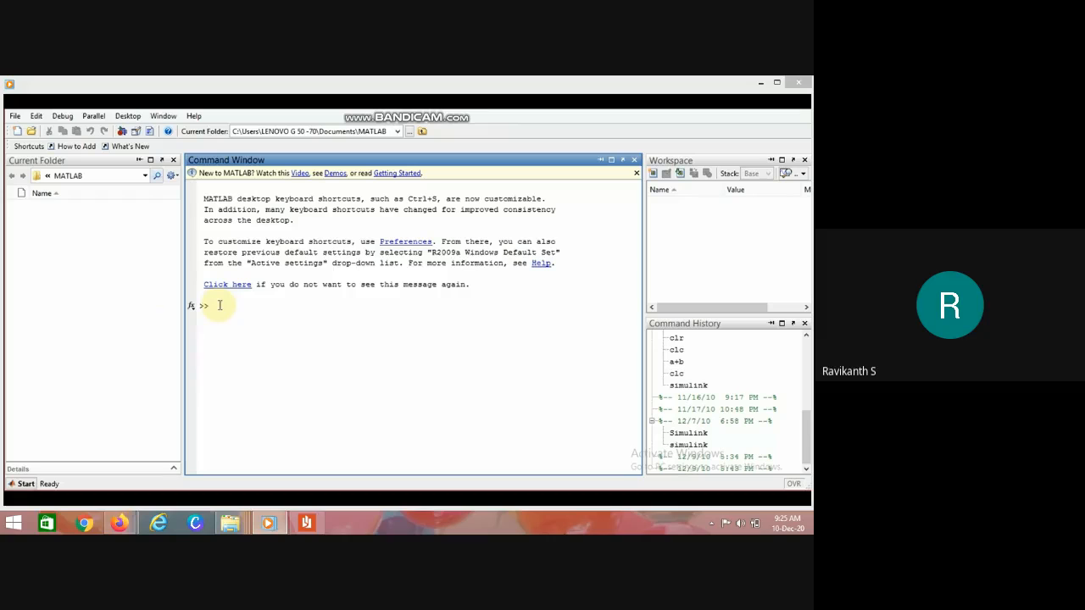
- Launch the Simulink Library Browser with the simulink command and widen its window to fill the screen's width
type("simulink")
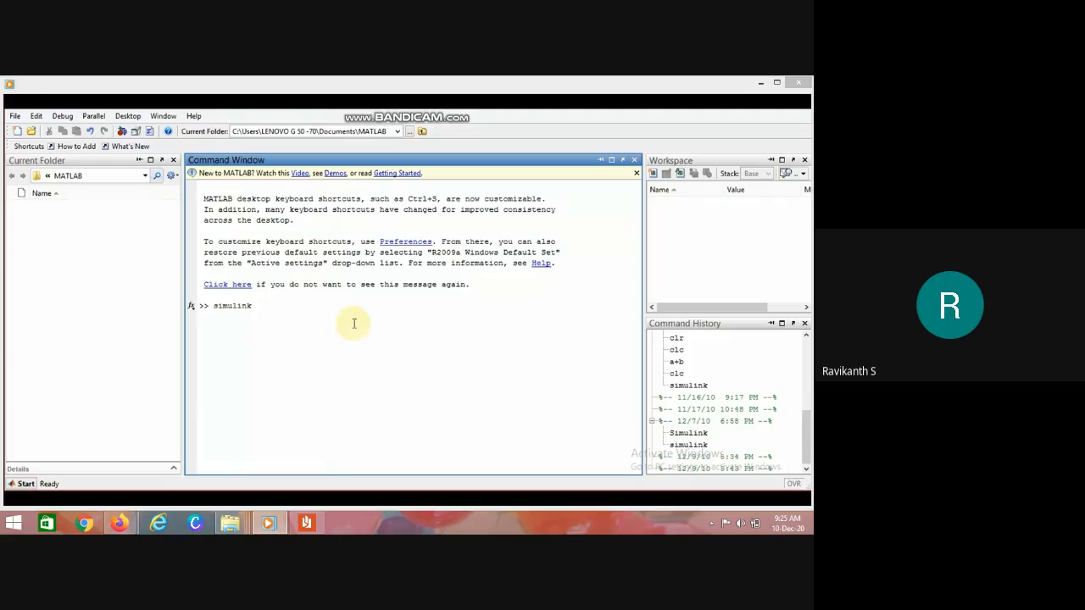
key("Return")
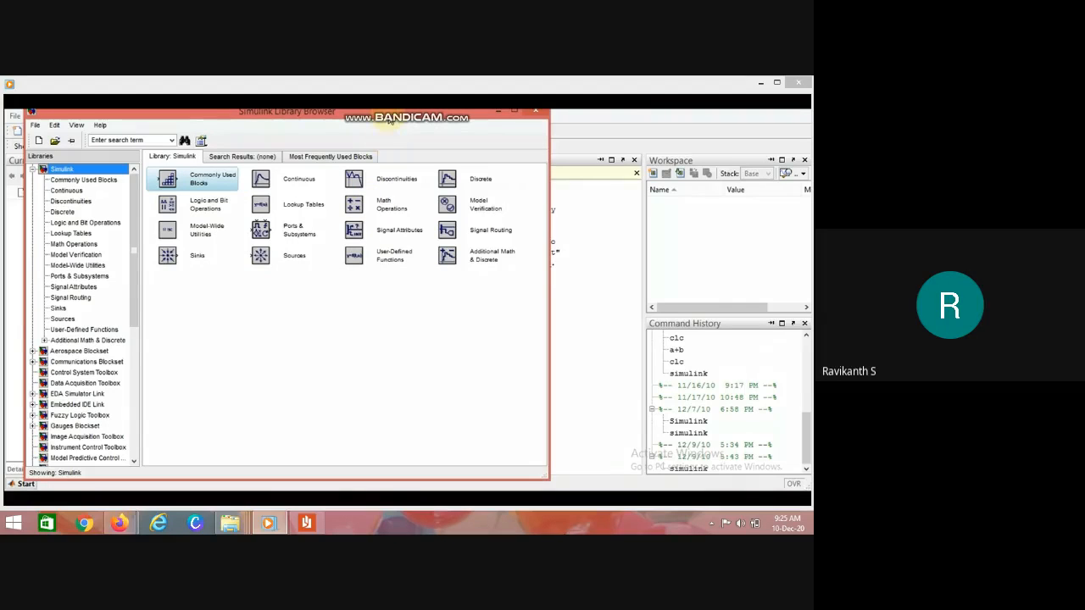
left_click_drag(385, 119, 392, 128)
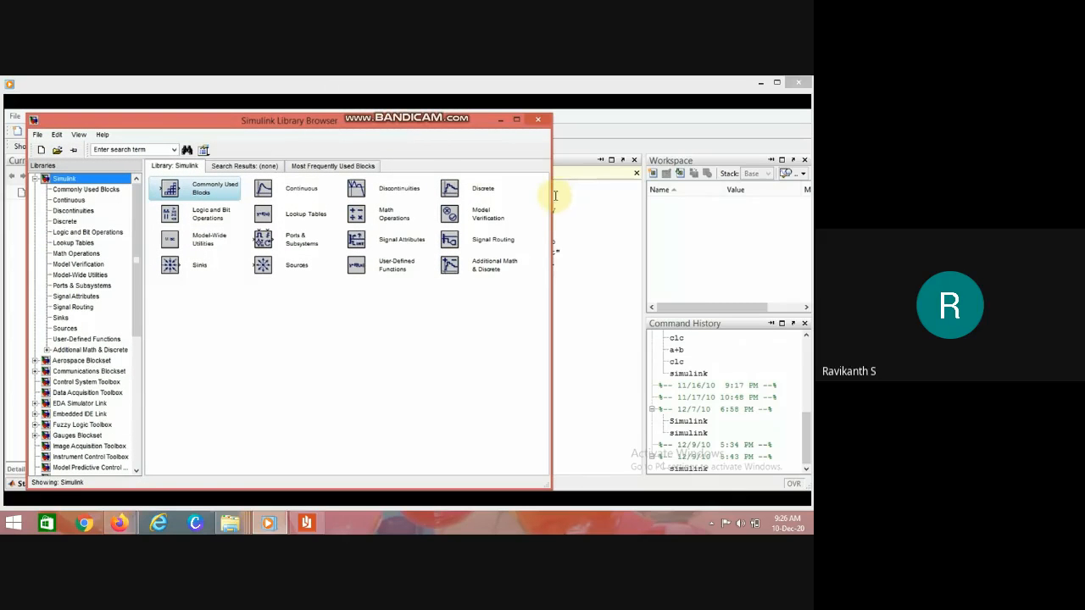
left_click_drag(551, 198, 809, 204)
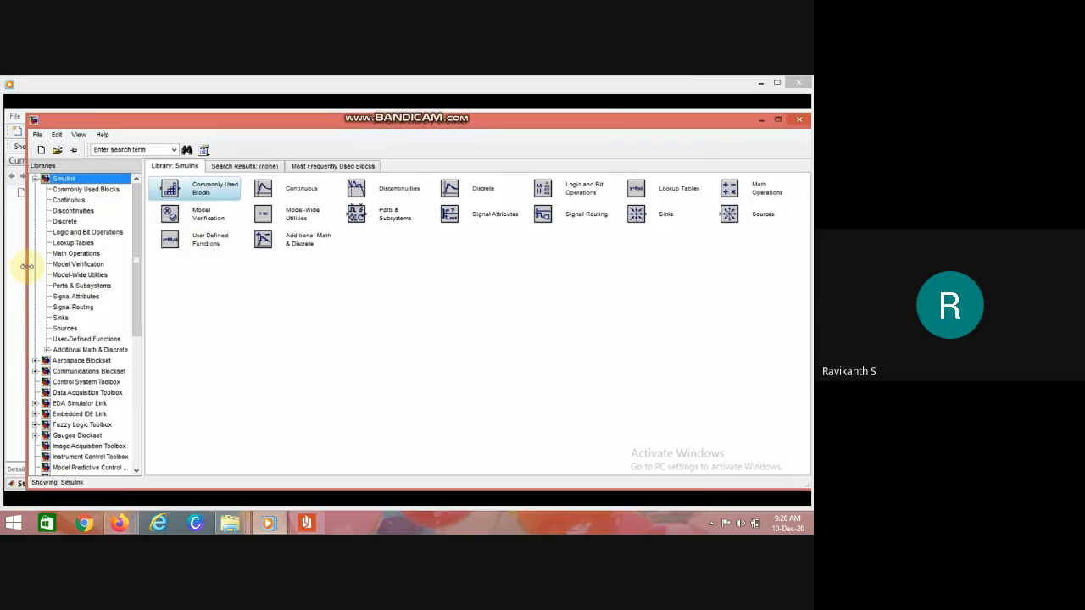
left_click_drag(27, 266, 10, 263)
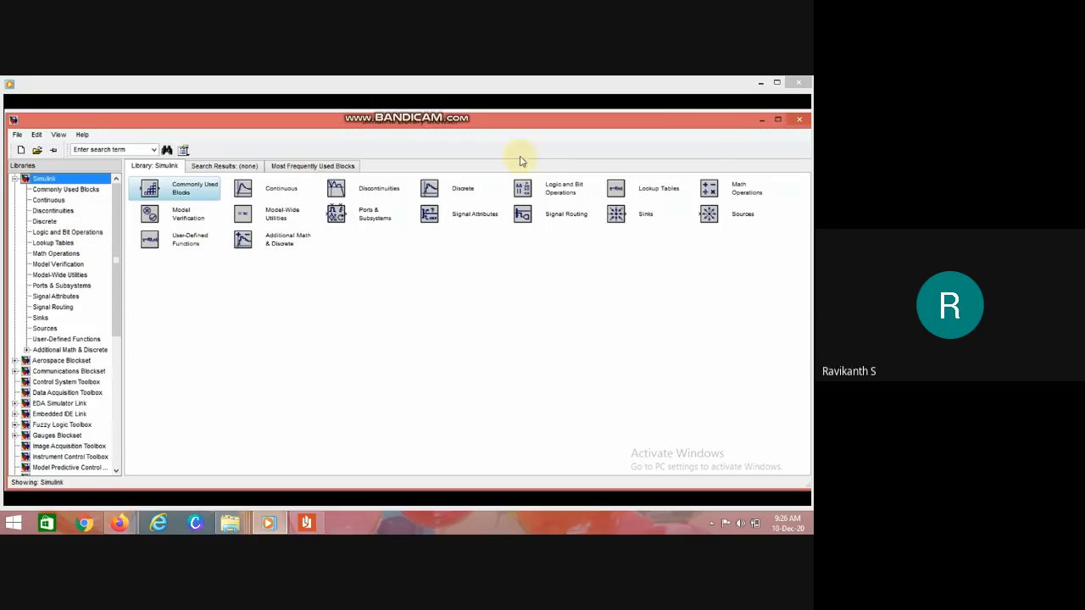
left_click(761, 121)
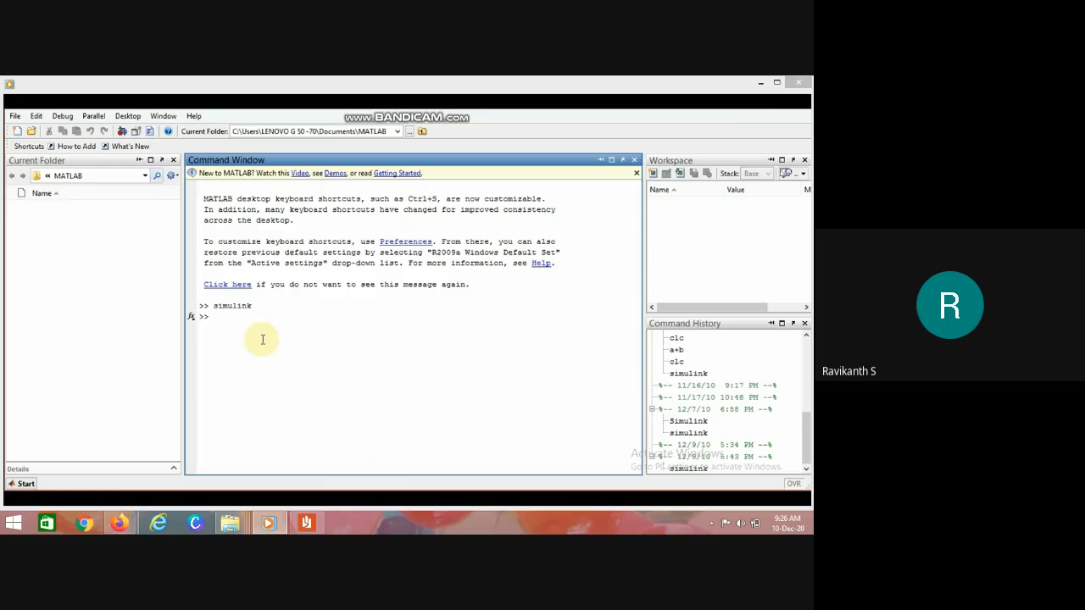
left_click(268, 523)
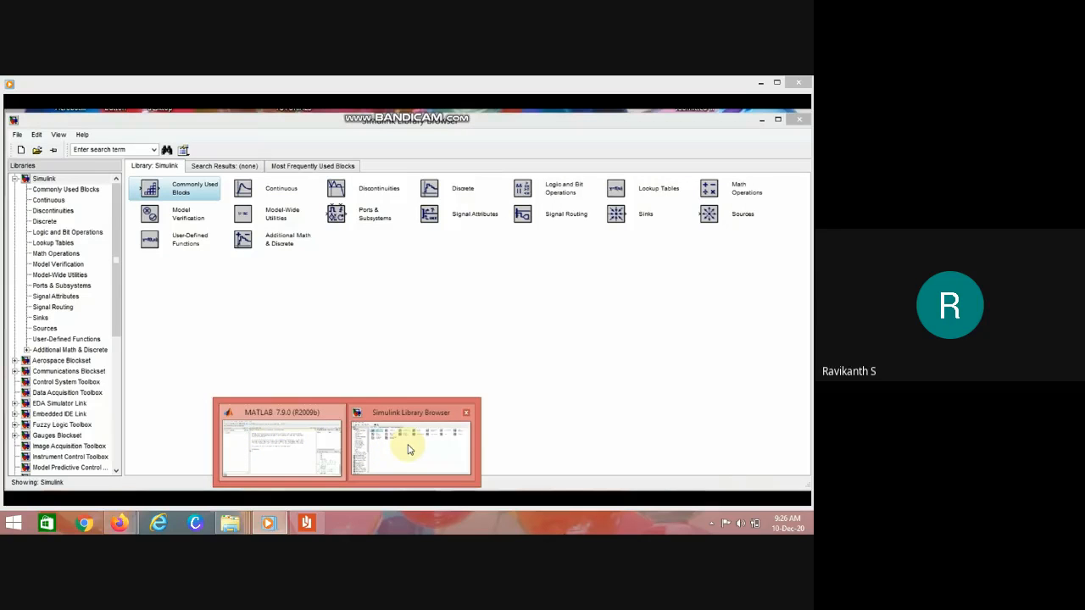
left_click(408, 447)
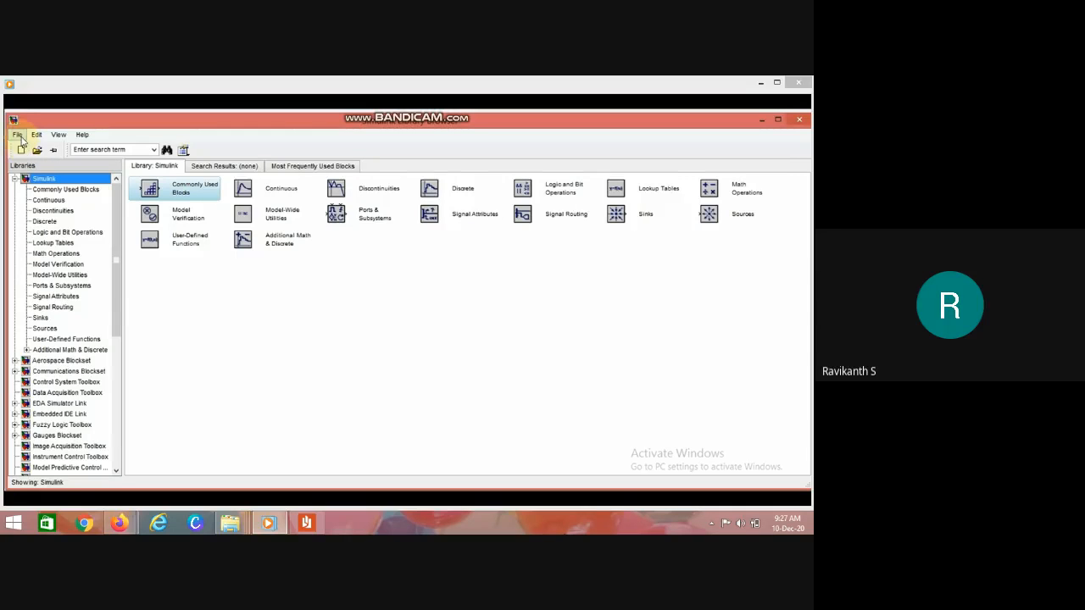
left_click(18, 136)
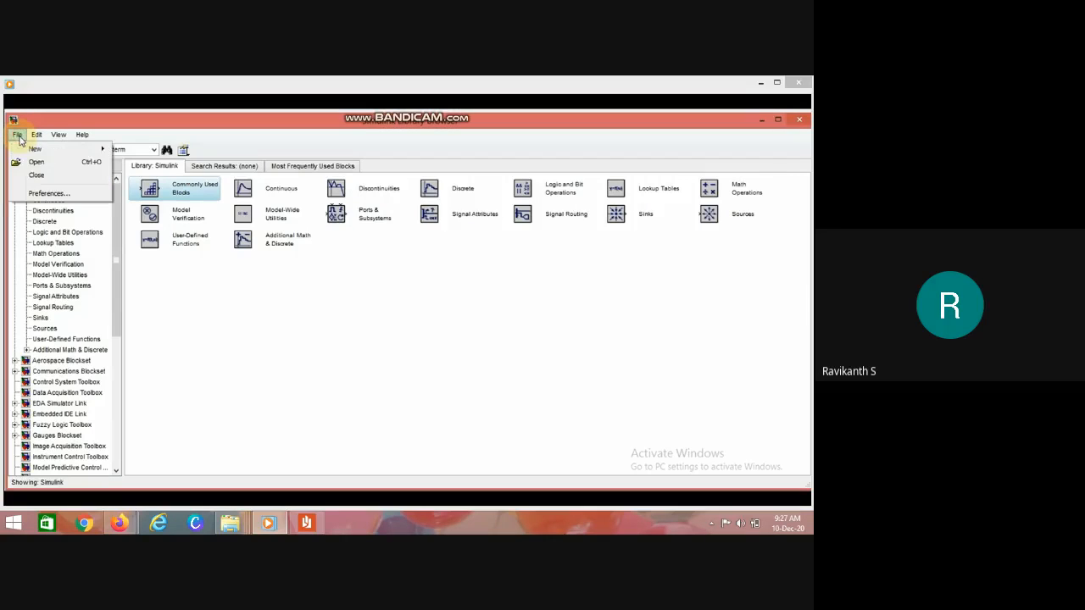
mouse_move(29, 150)
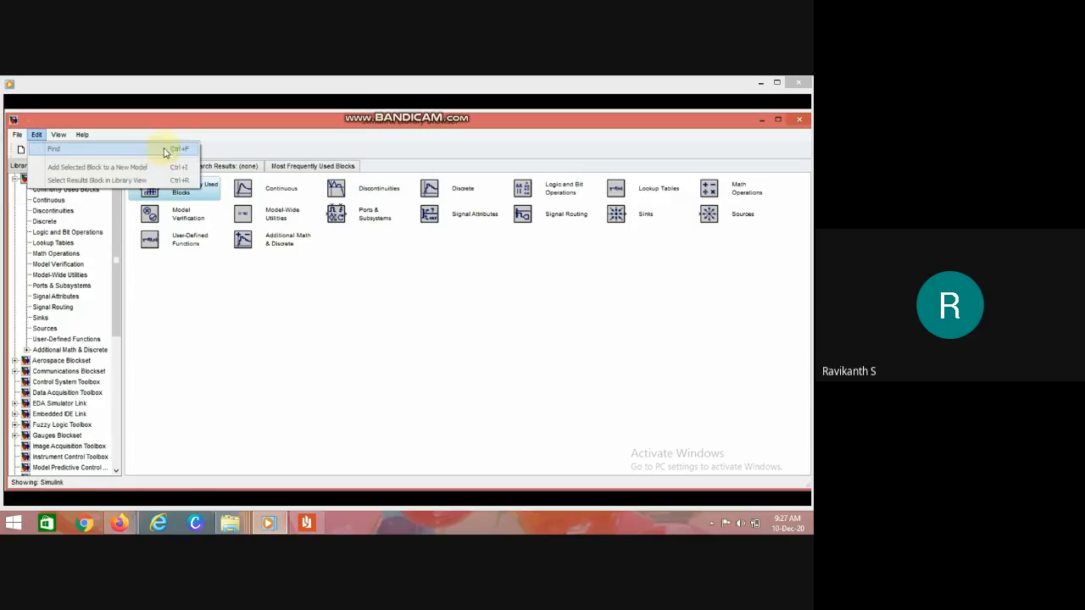
left_click(170, 135)
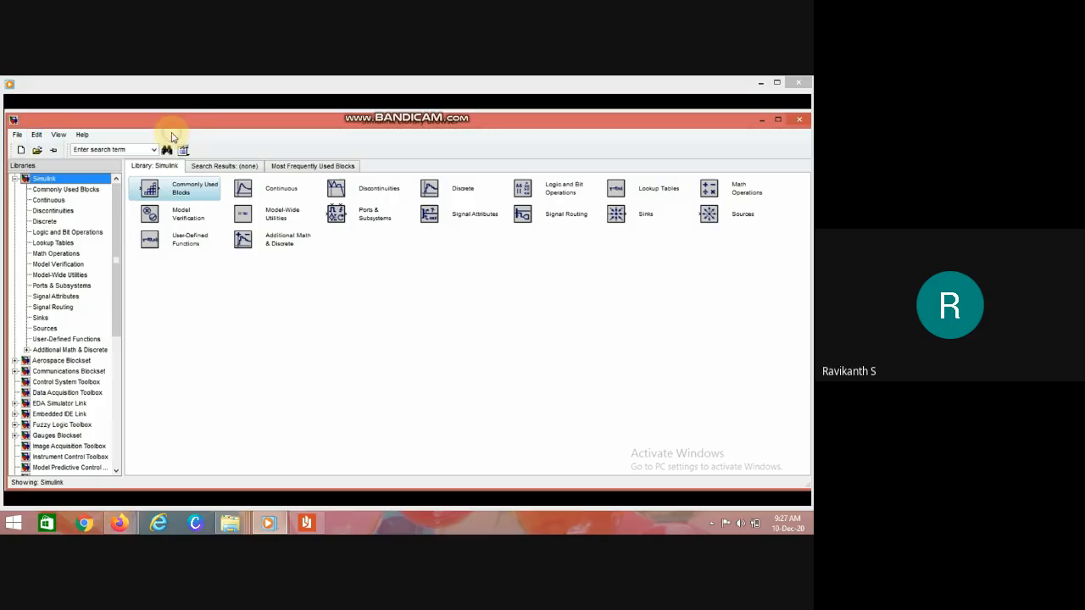
left_click(17, 135)
mouse_move(38, 152)
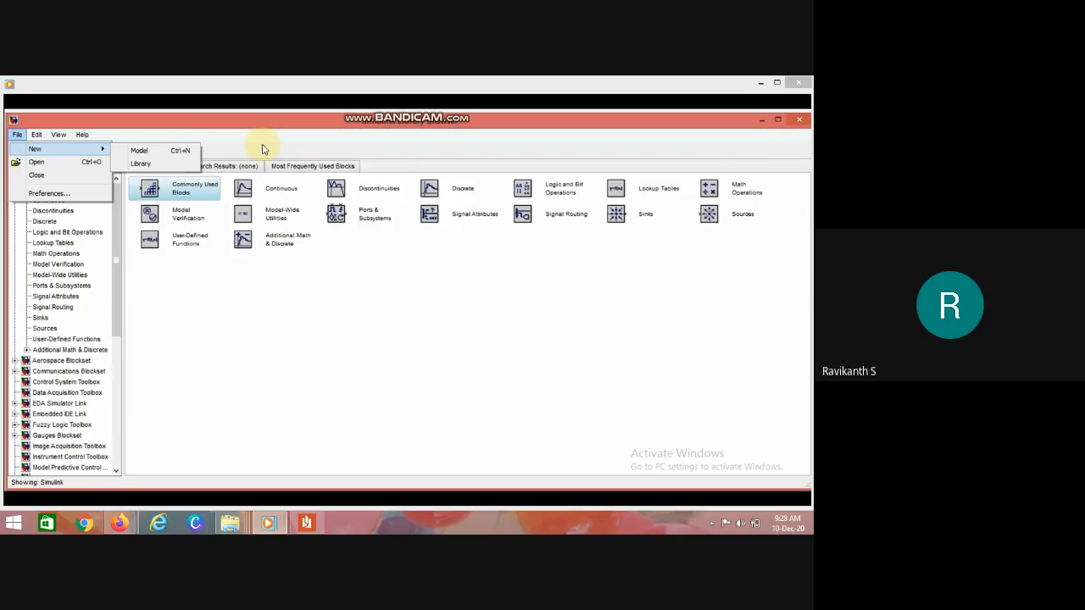
left_click(37, 134)
left_click(152, 137)
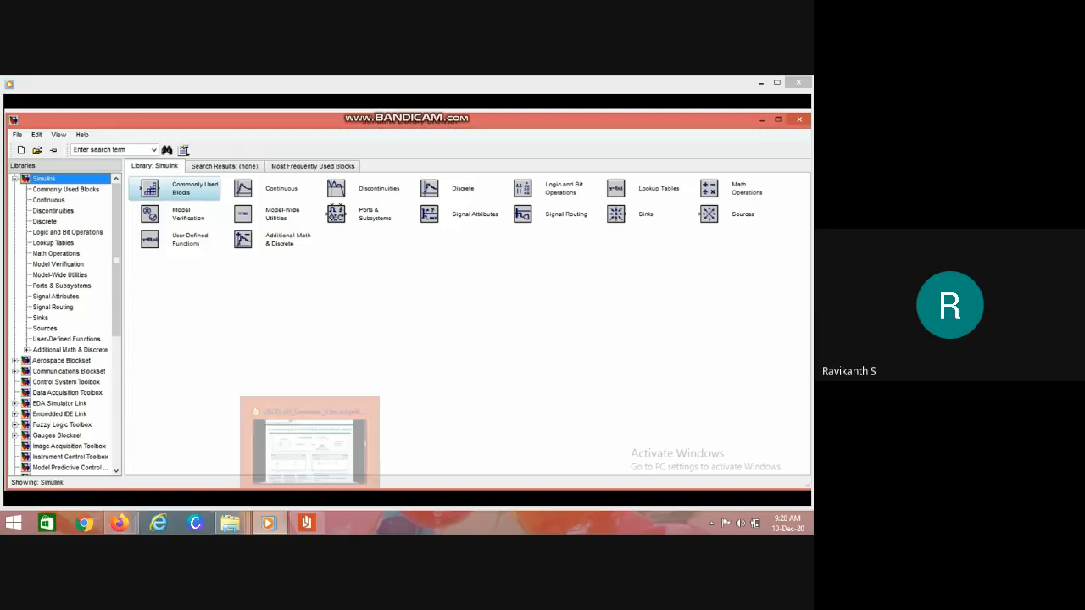
- Switch to the presentation and examine the slide on constructing and simulating a simple circuit model
left_click(306, 523)
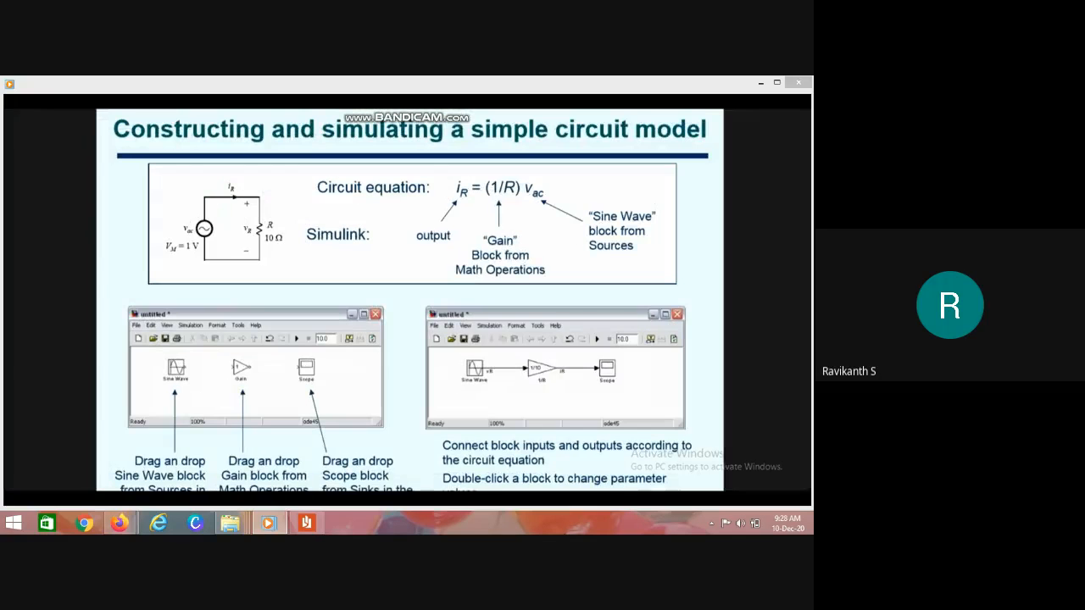
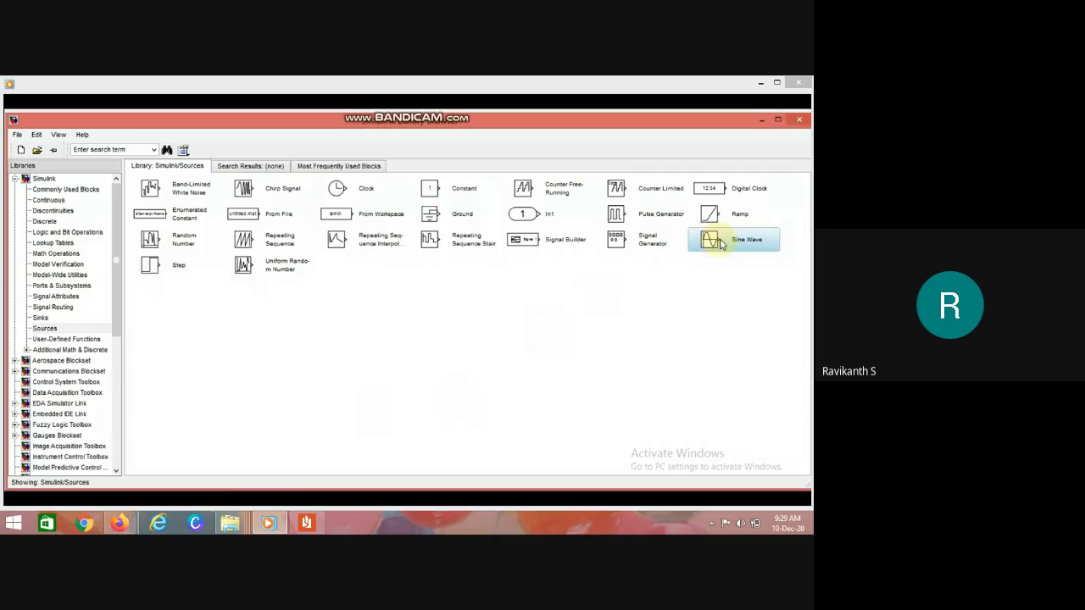
- Create a new blank model from the library browser and move its window fully into view
right_click(713, 244)
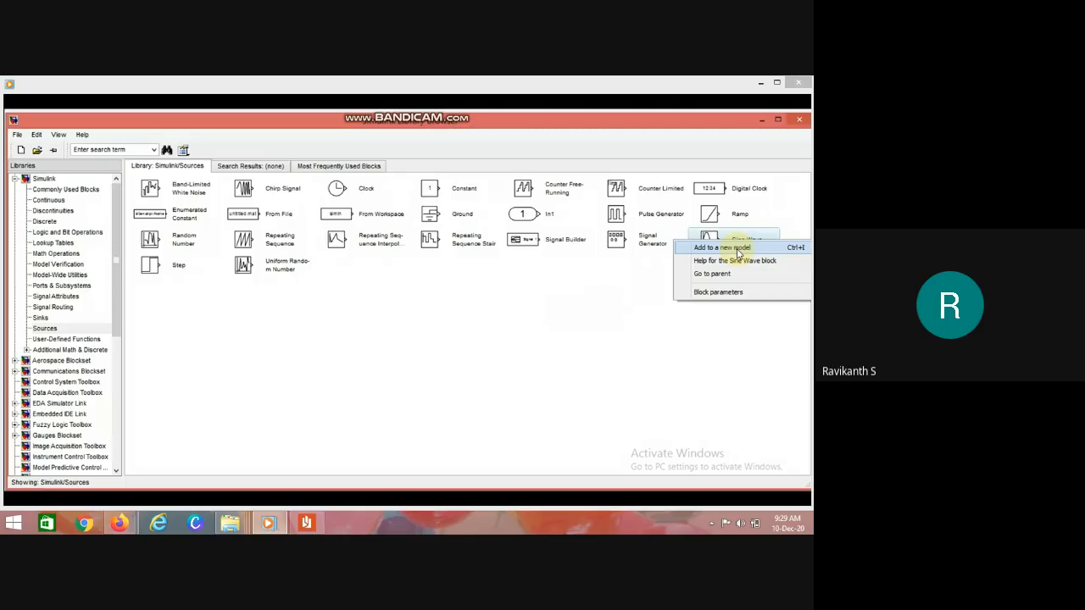
left_click(21, 150)
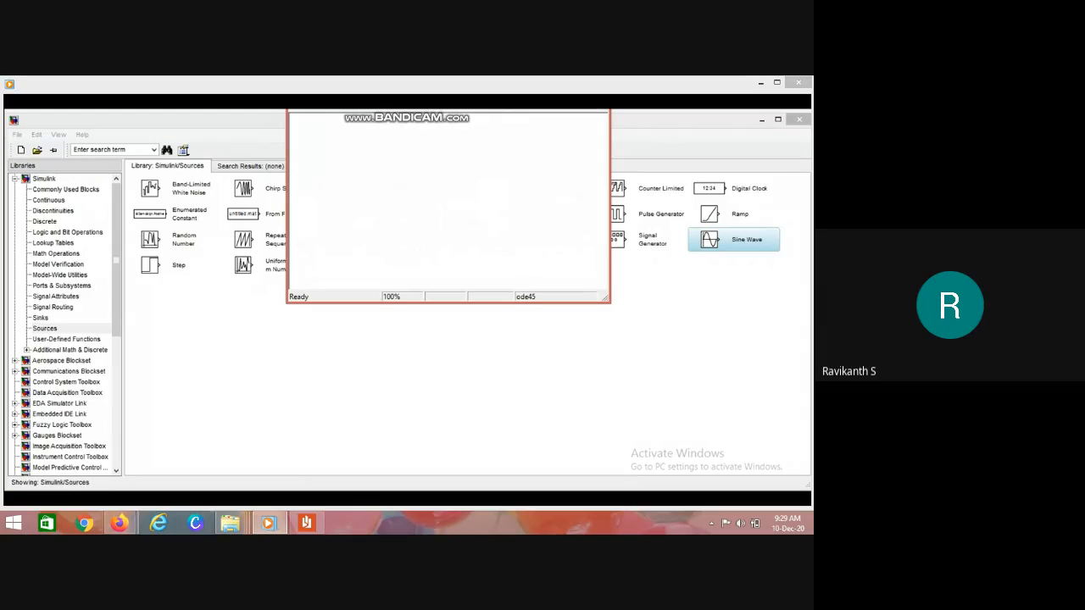
mouse_move(532, 117)
left_mouse_down()
mouse_move(516, 186)
mouse_move(523, 257)
mouse_move(535, 272)
mouse_move(545, 258)
left_mouse_up()
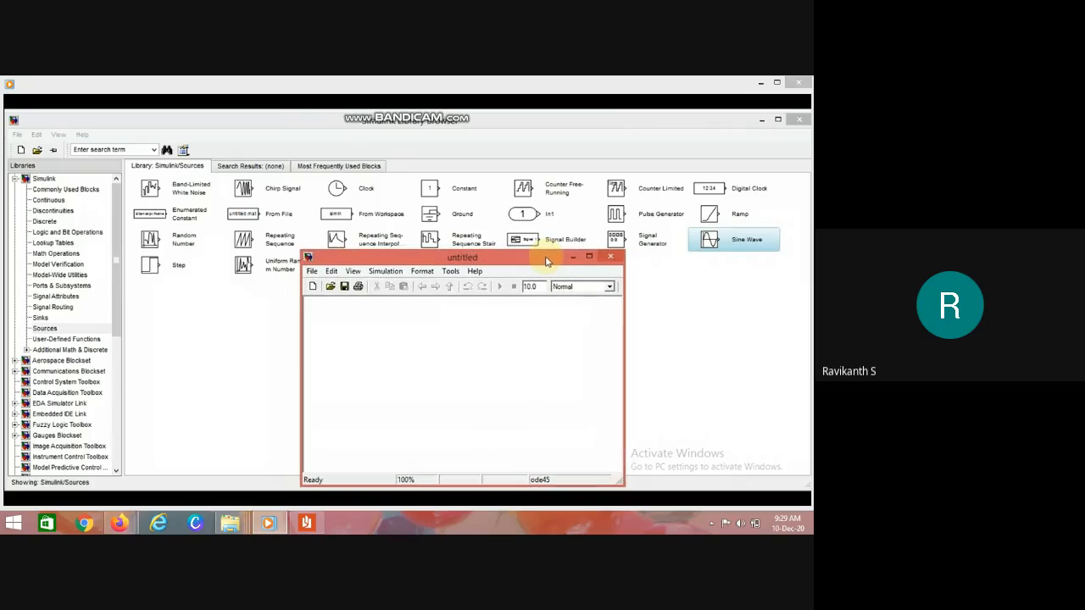
- Bring the untitled model window in front of the library browser and move it up beside the Sine Wave block
right_click(723, 245)
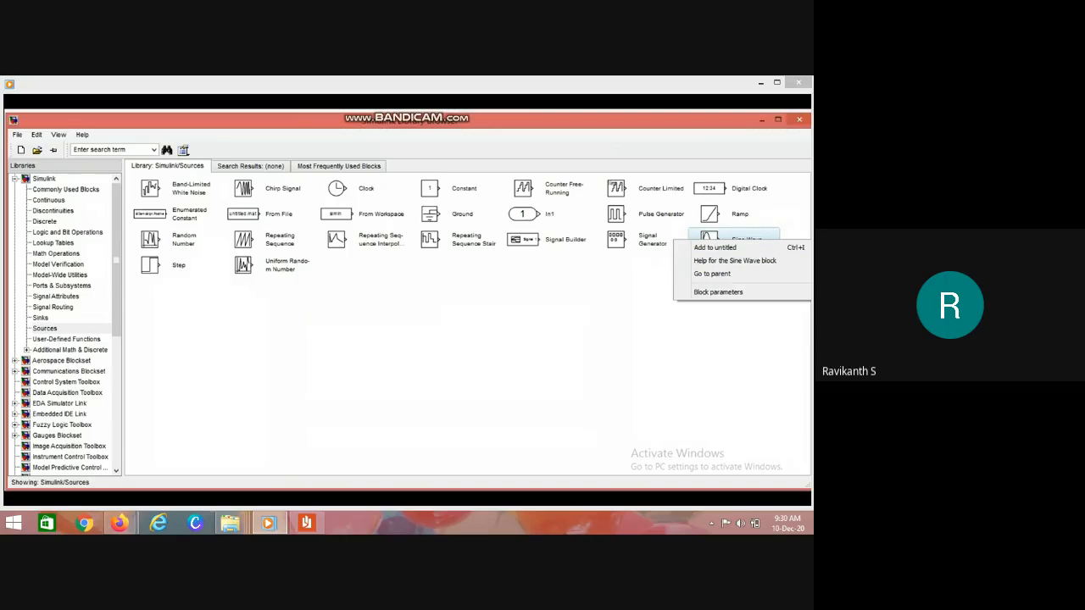
left_click(306, 523)
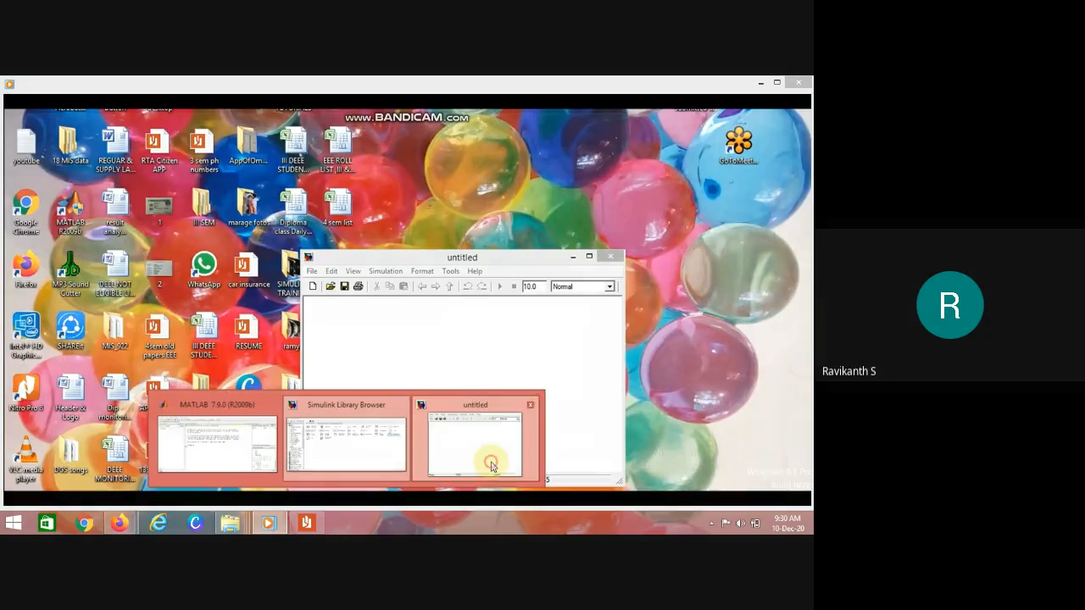
left_click(490, 464)
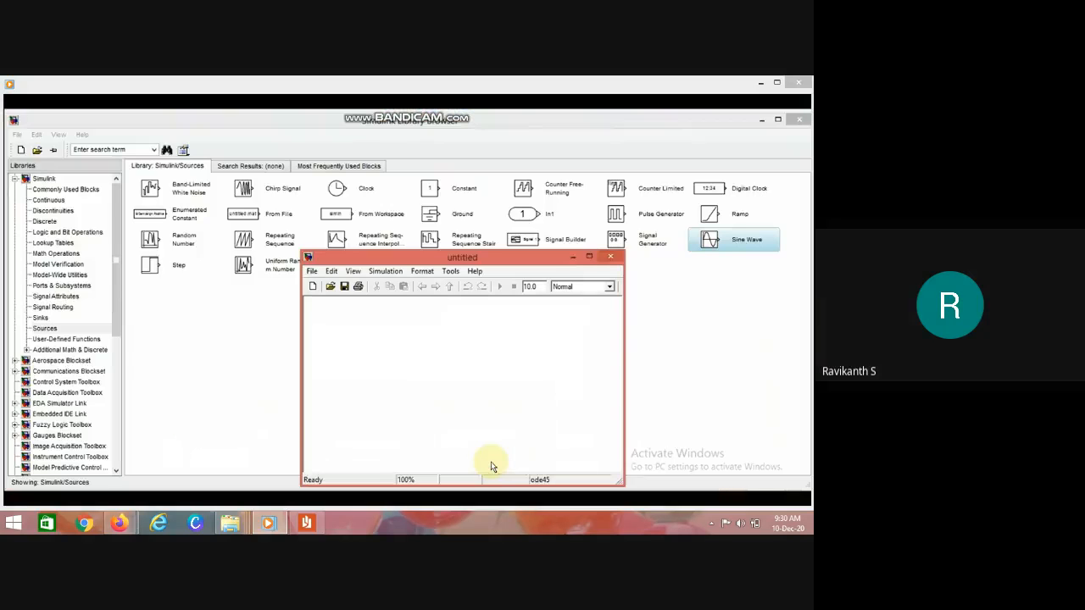
left_click(722, 241)
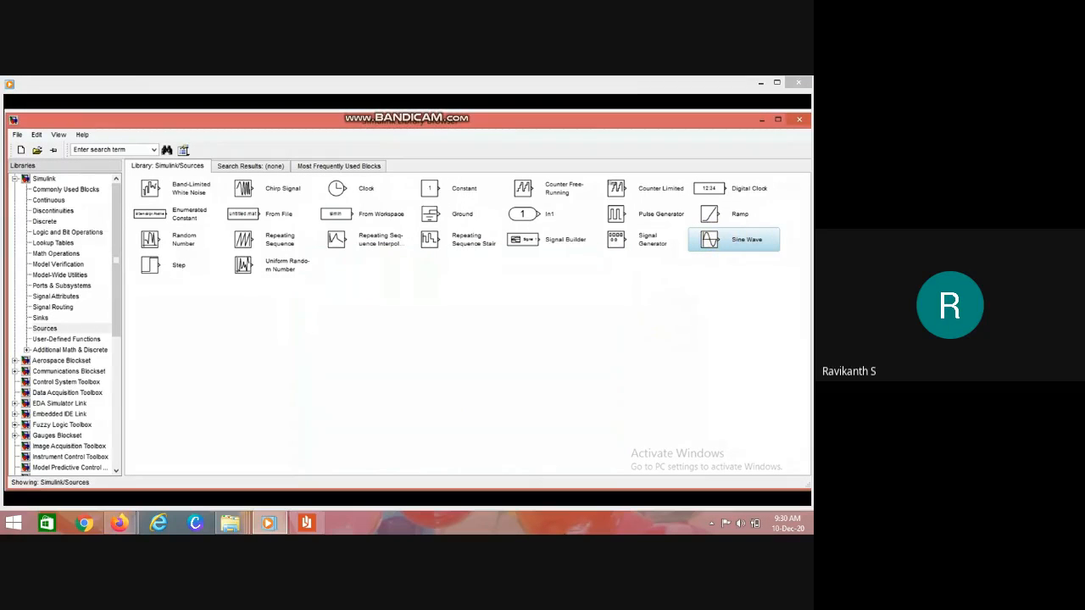
left_click(306, 523)
left_click(453, 447)
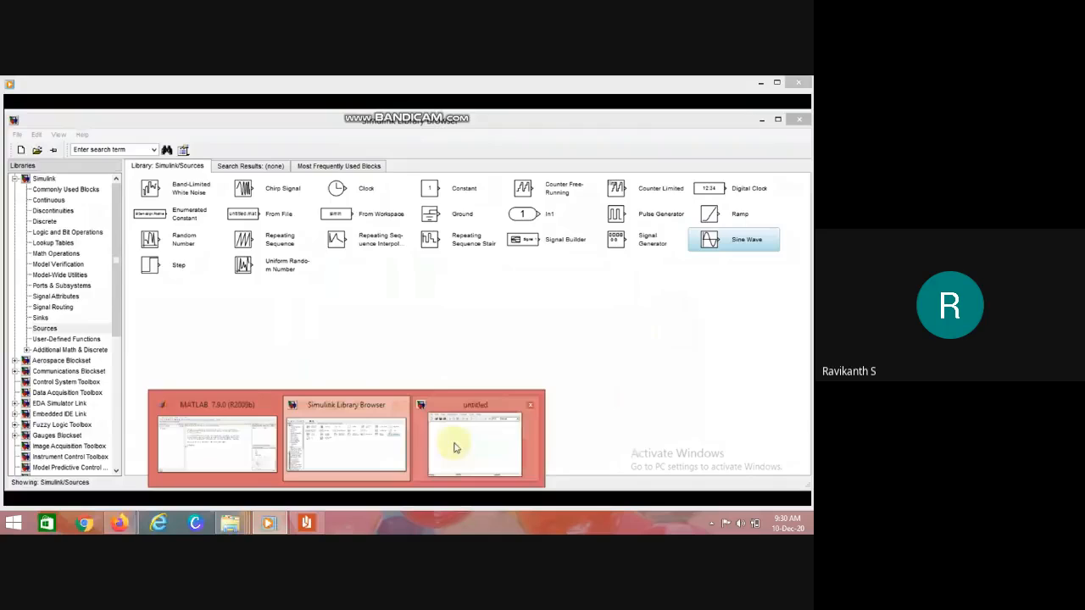
left_click(465, 259)
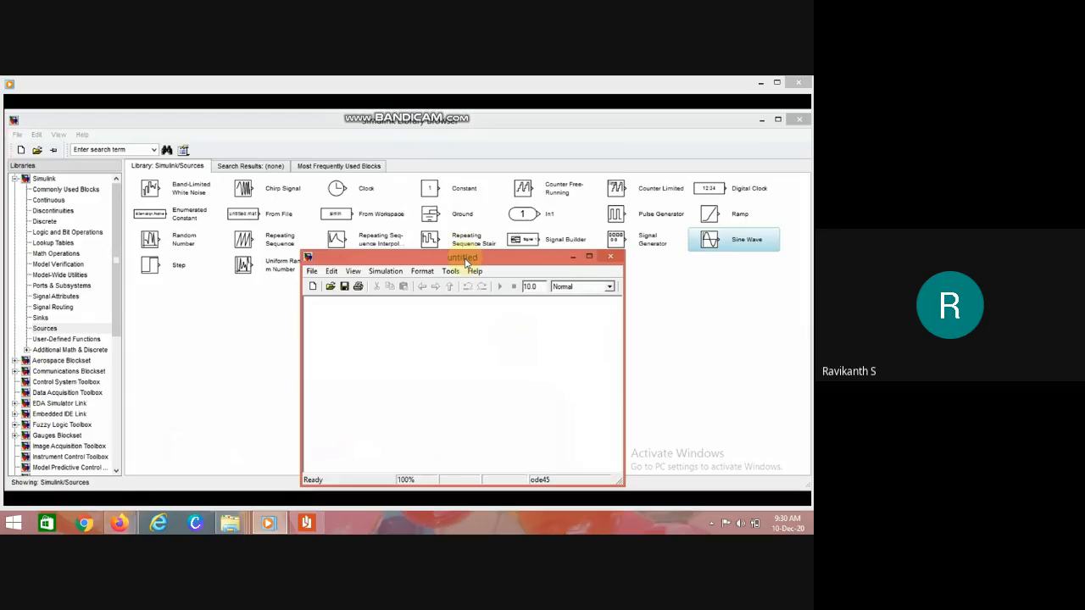
left_click_drag(489, 264, 501, 73)
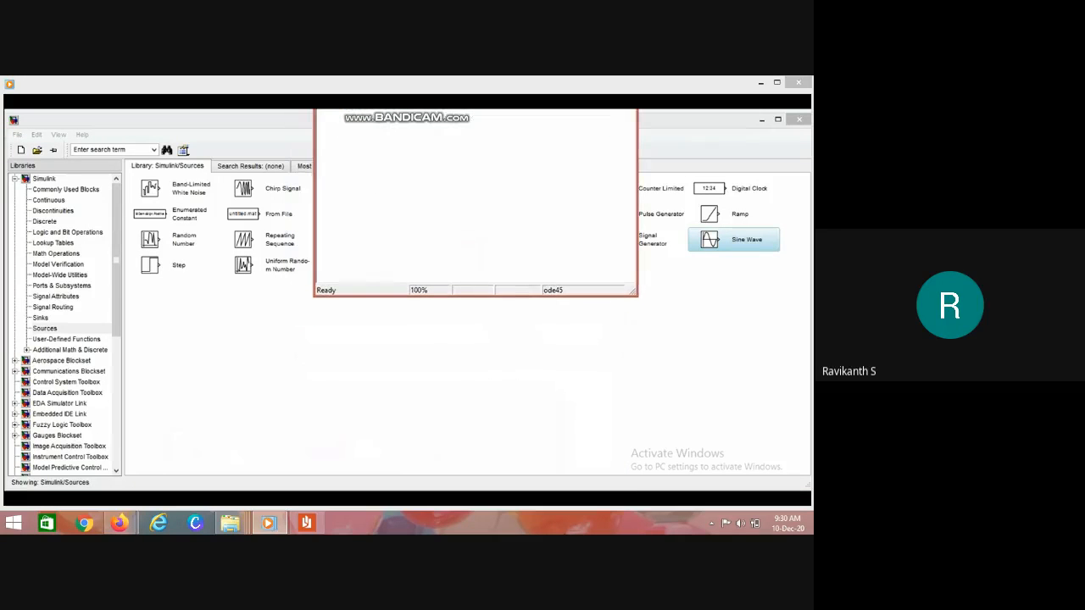
- Place a Sine Wave block from the Sources library in the untitled model and delete it again
left_click(723, 244)
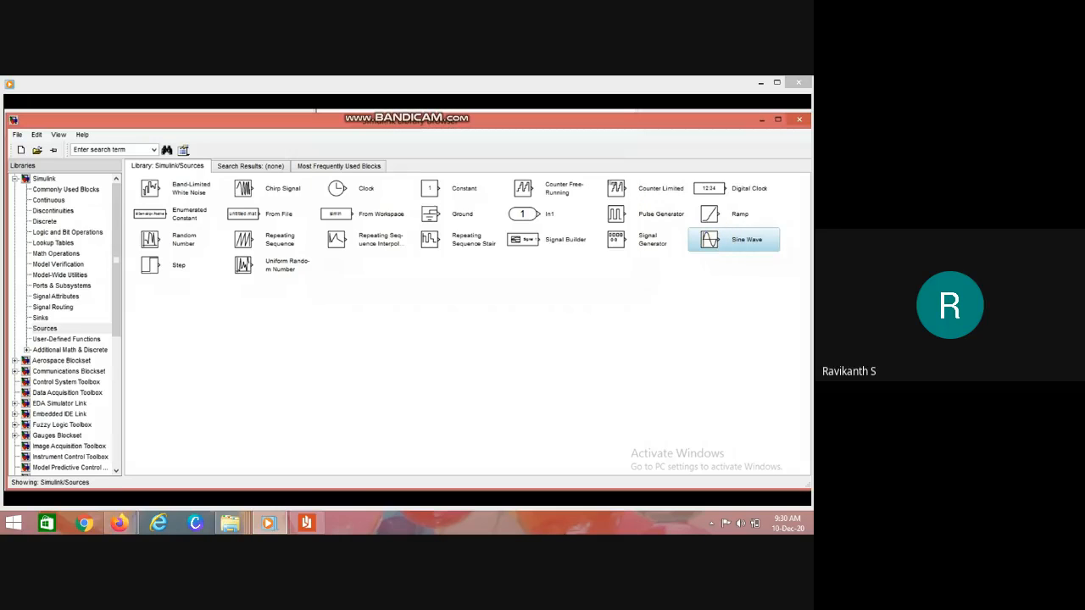
left_click_drag(722, 242, 490, 134)
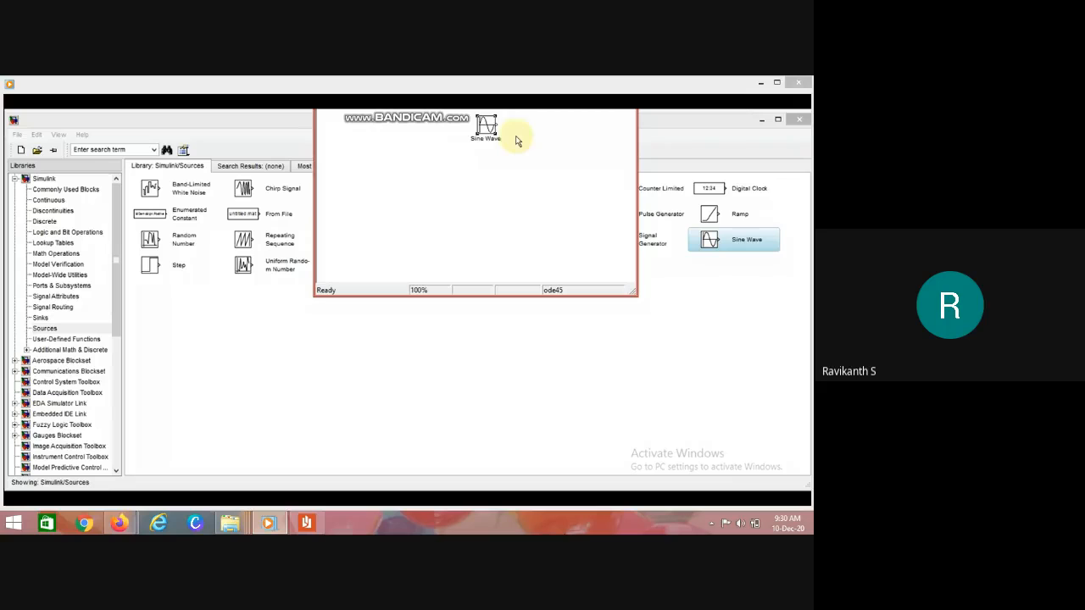
left_click_drag(485, 129, 419, 188)
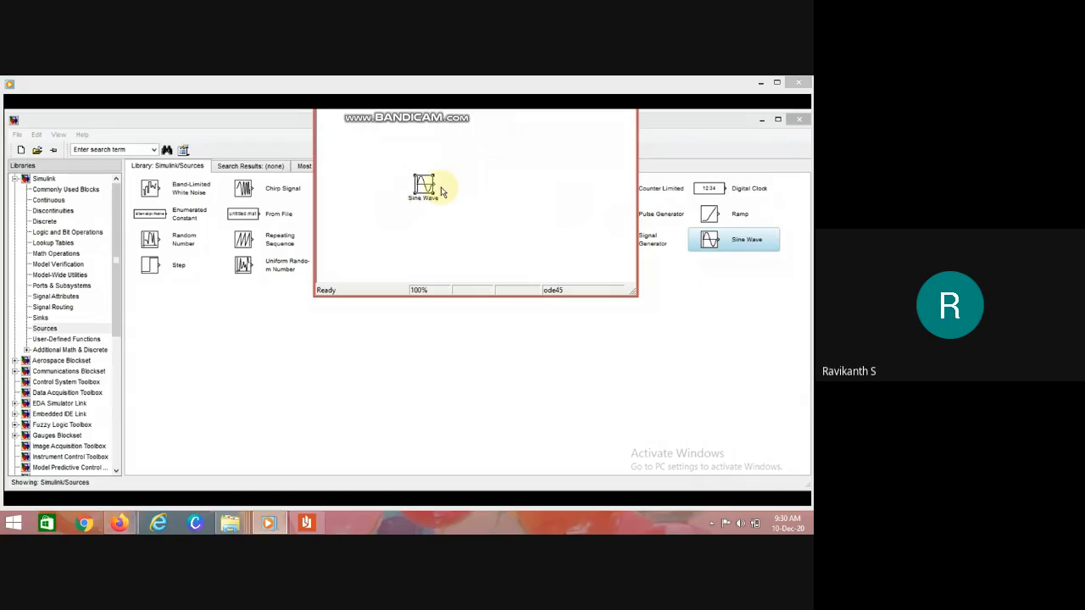
key("Delete")
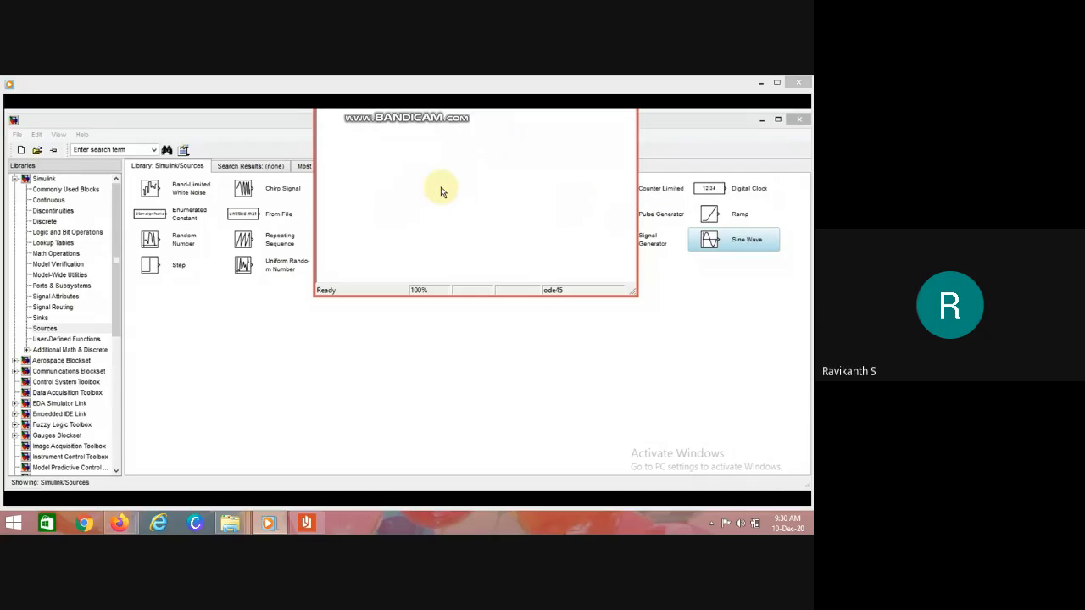
- Add two Sine Wave blocks from the Sources library to the untitled model
right_click(728, 235)
left_click(707, 247)
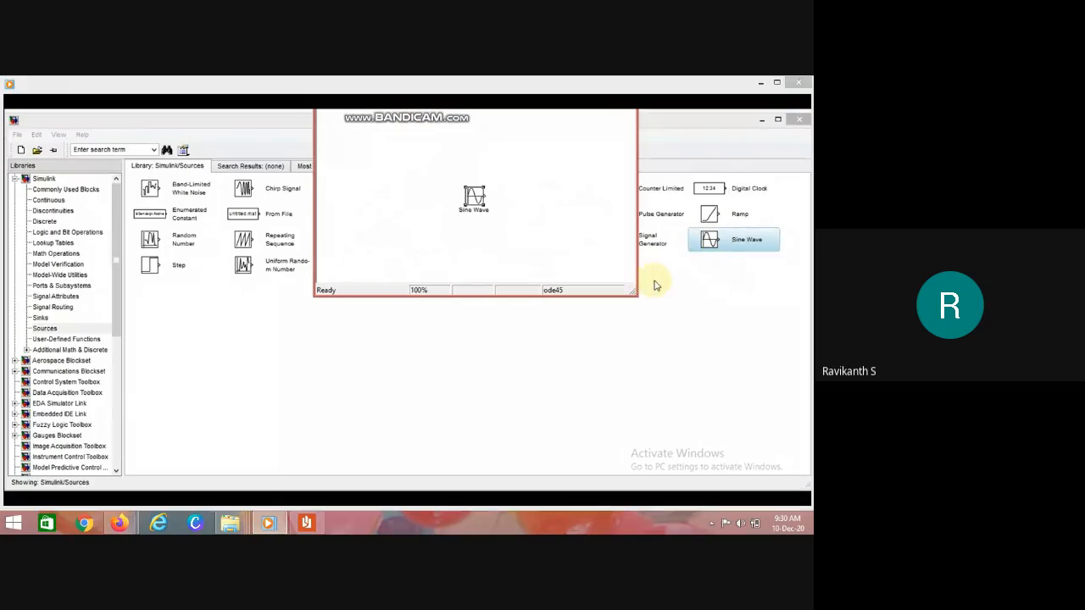
right_click(731, 244)
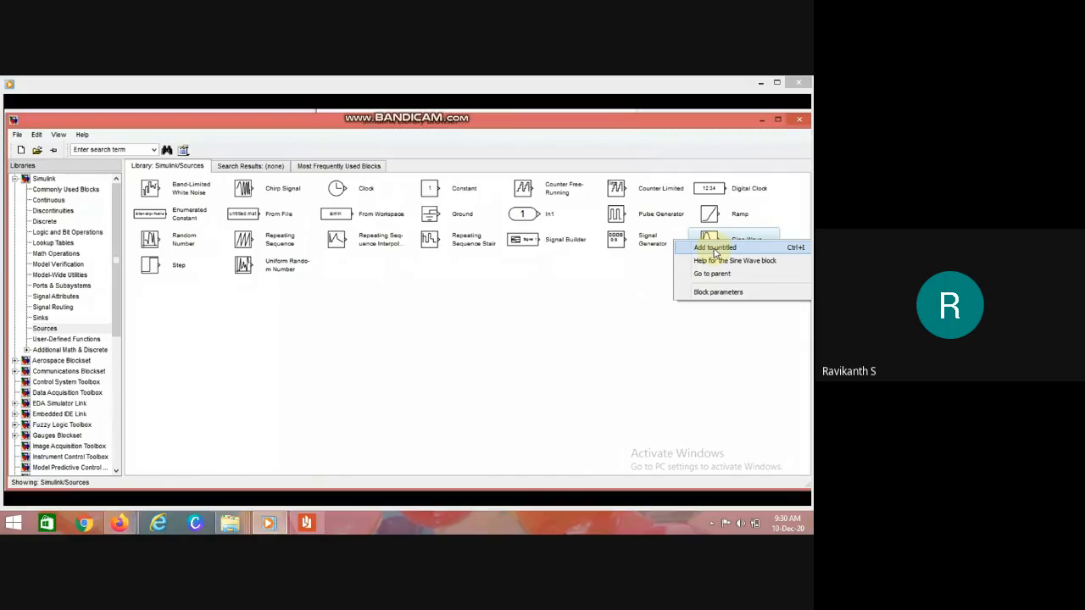
left_click(715, 248)
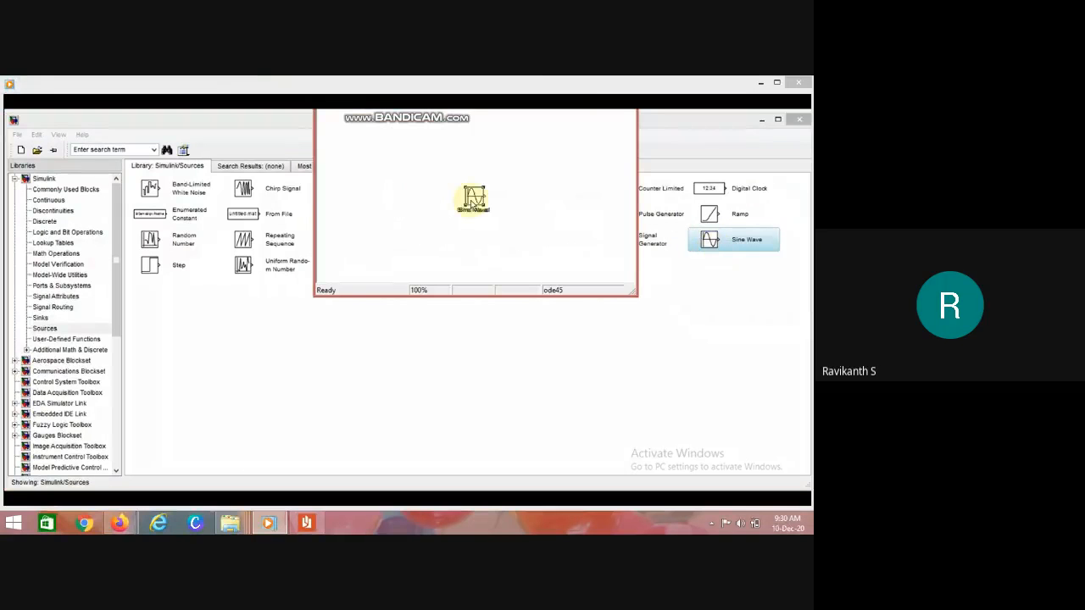
- Arrange the two overlapping Sine Wave blocks one above the other in the model and clear the selection
left_click_drag(472, 194, 404, 169)
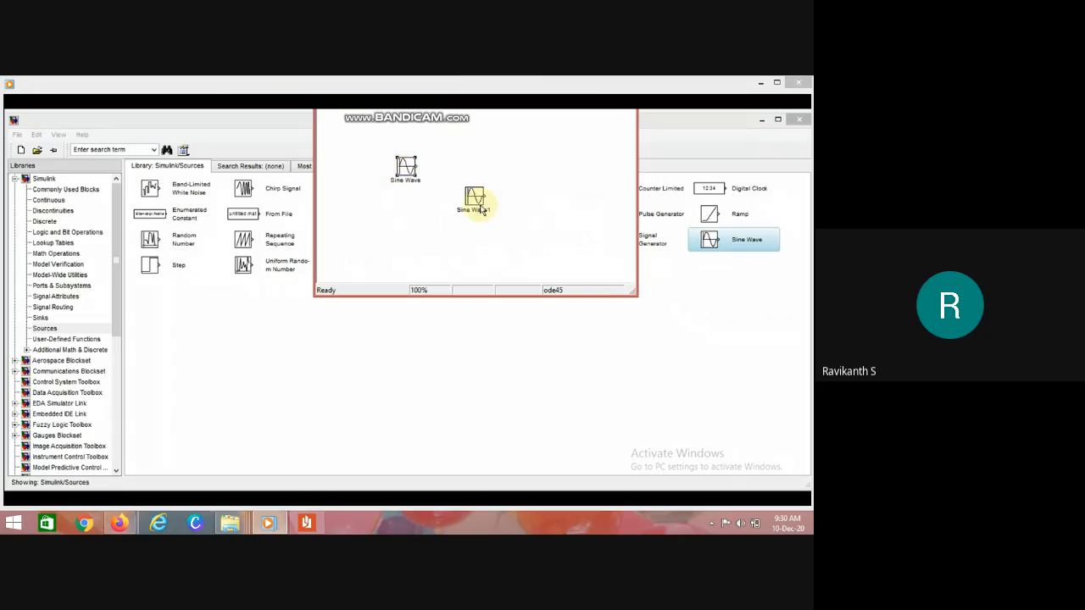
left_click_drag(475, 198, 409, 220)
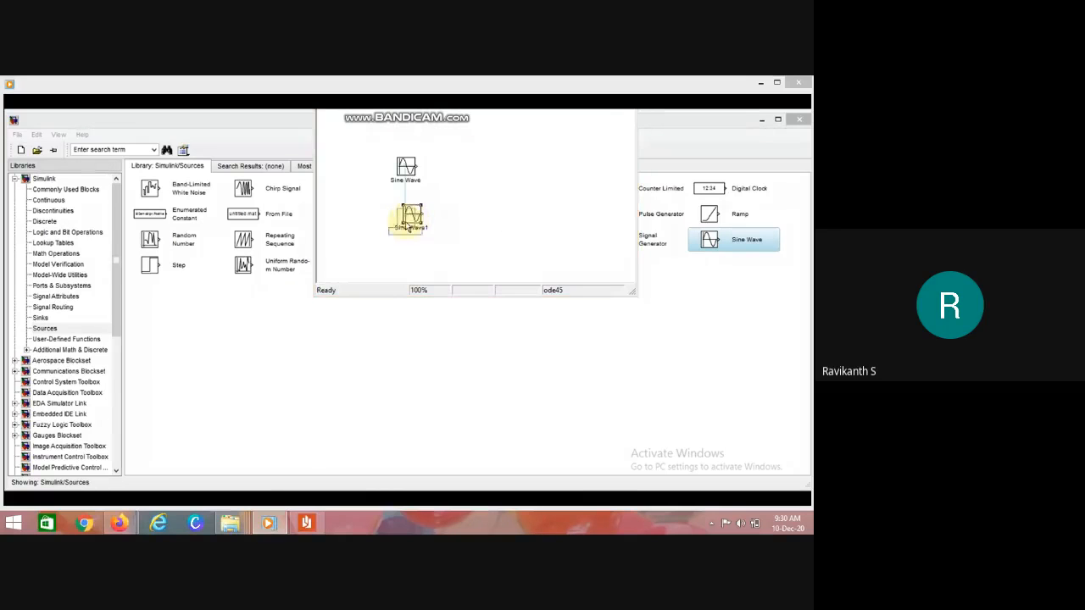
left_click(476, 206)
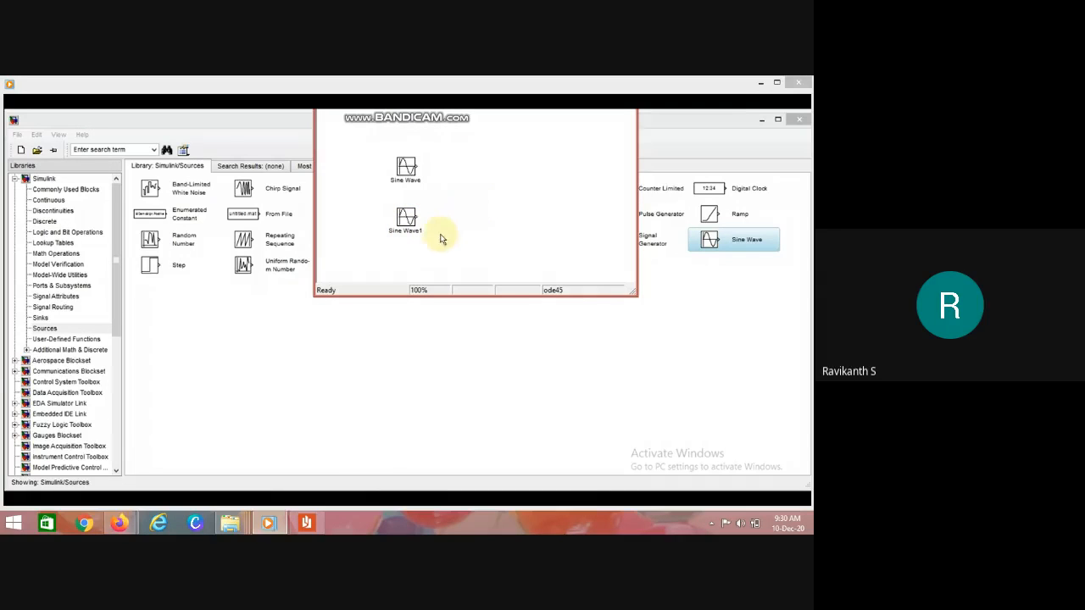
- Delete both Sine Wave blocks from the untitled model and close the model without saving
left_click_drag(434, 264, 366, 142)
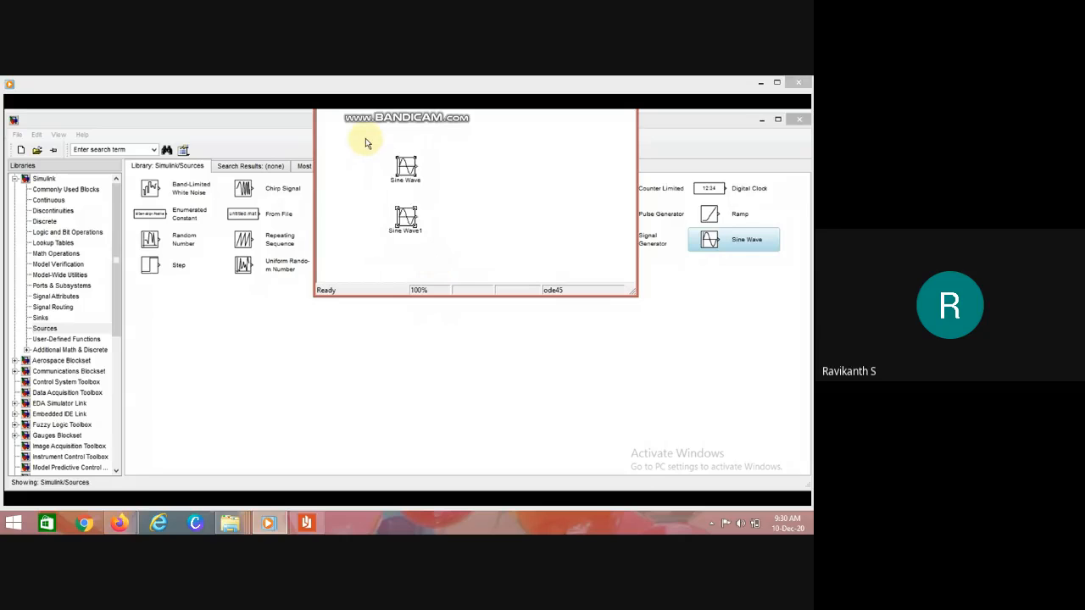
key("Delete")
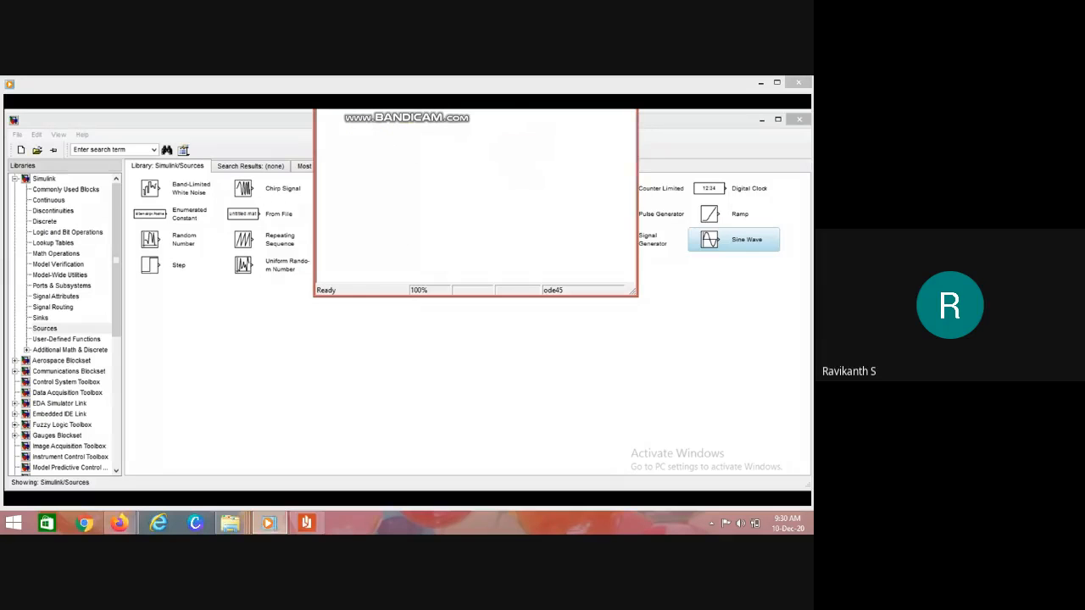
left_click_drag(542, 114, 525, 262)
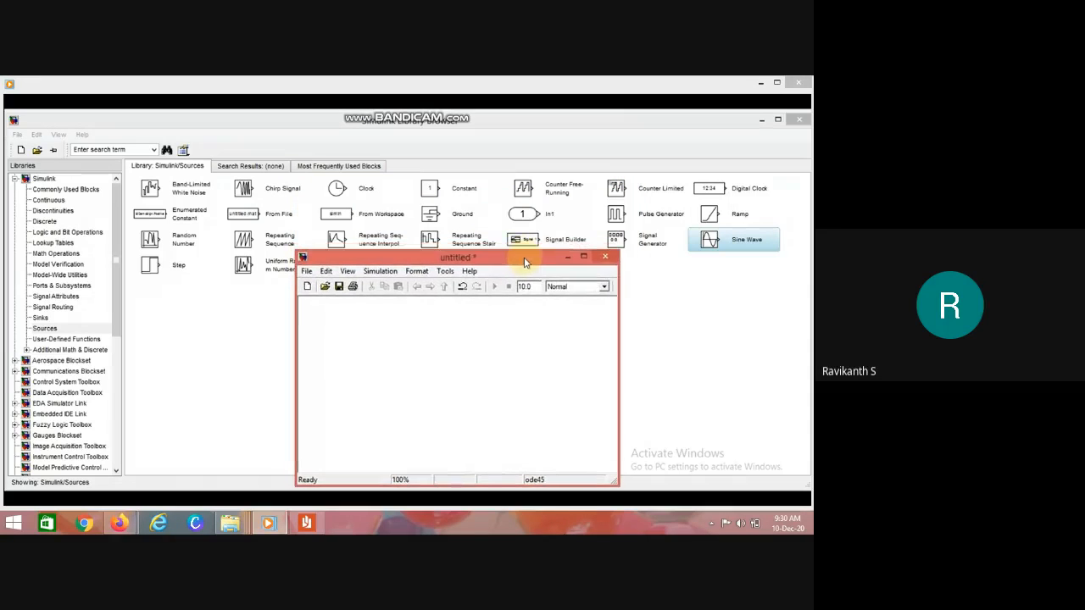
left_click(601, 258)
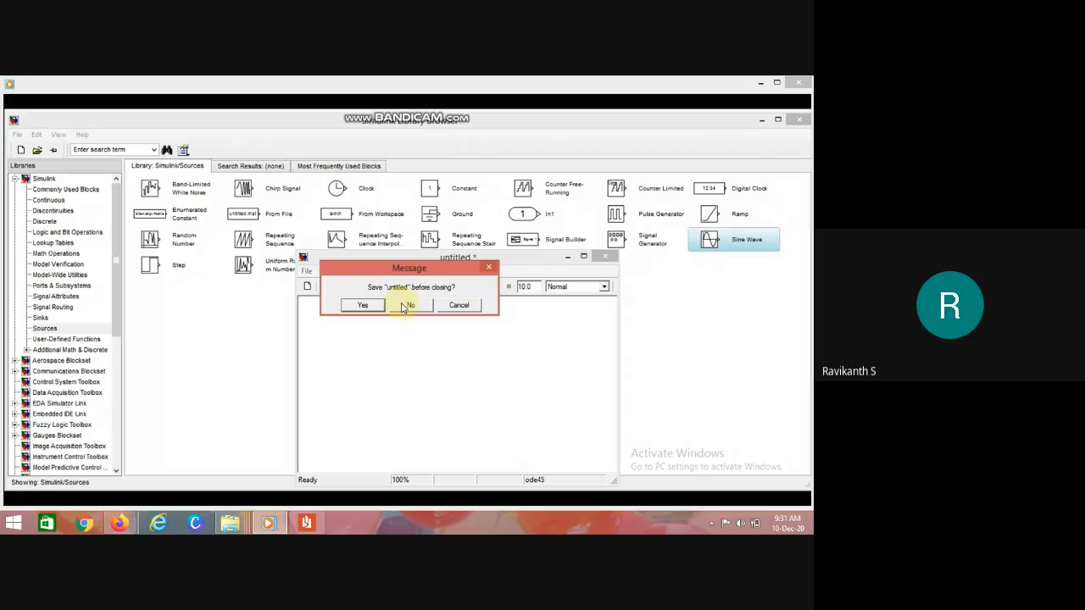
left_click(407, 306)
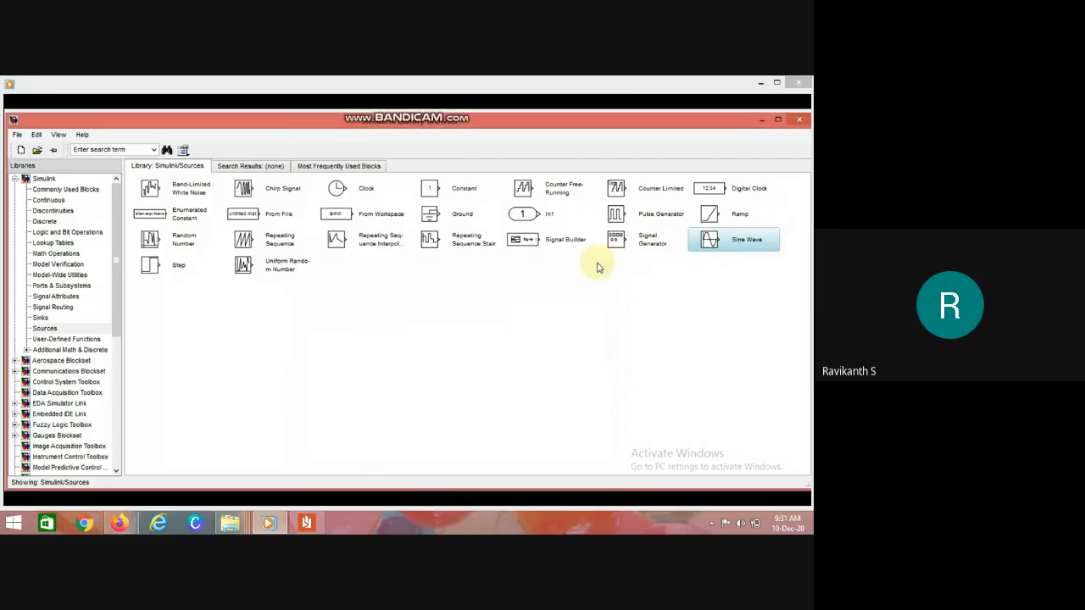
- Add the Sine Wave block from the Sources library to a new model and close that model without saving
right_click(715, 243)
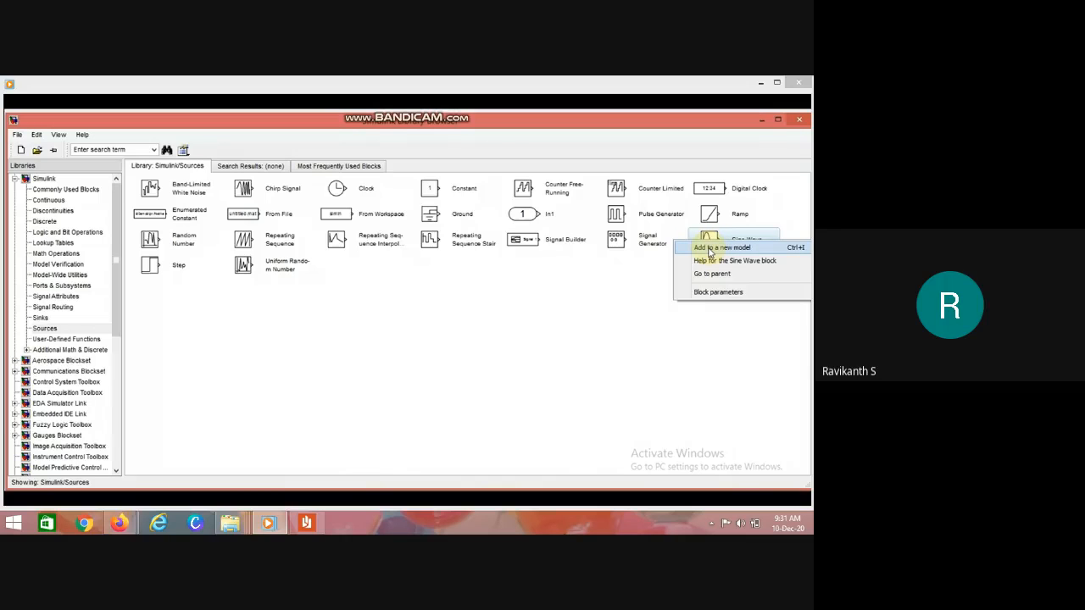
left_click(711, 249)
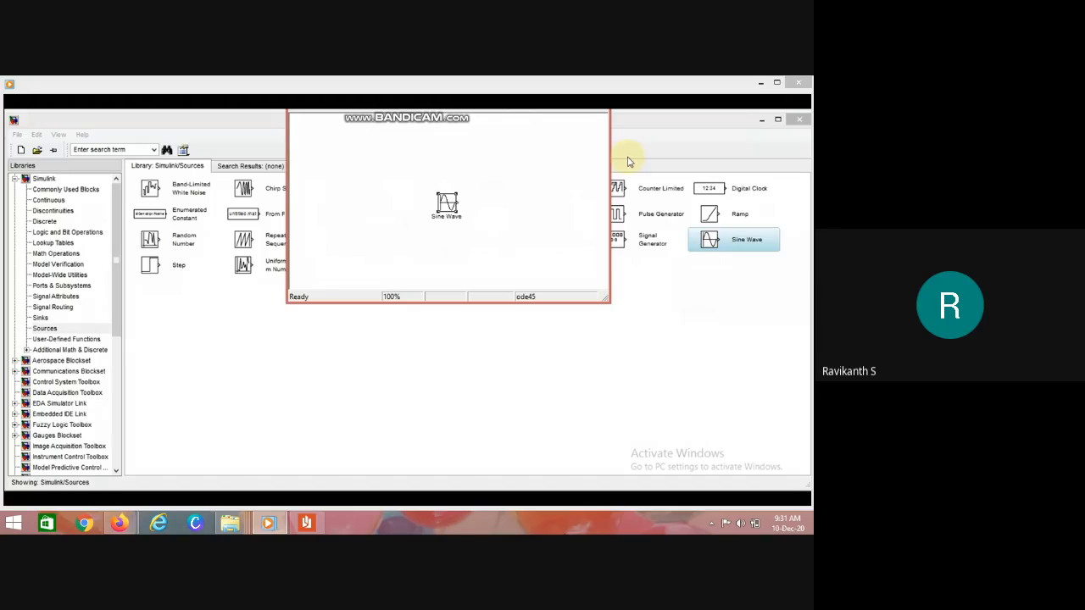
left_click(595, 108)
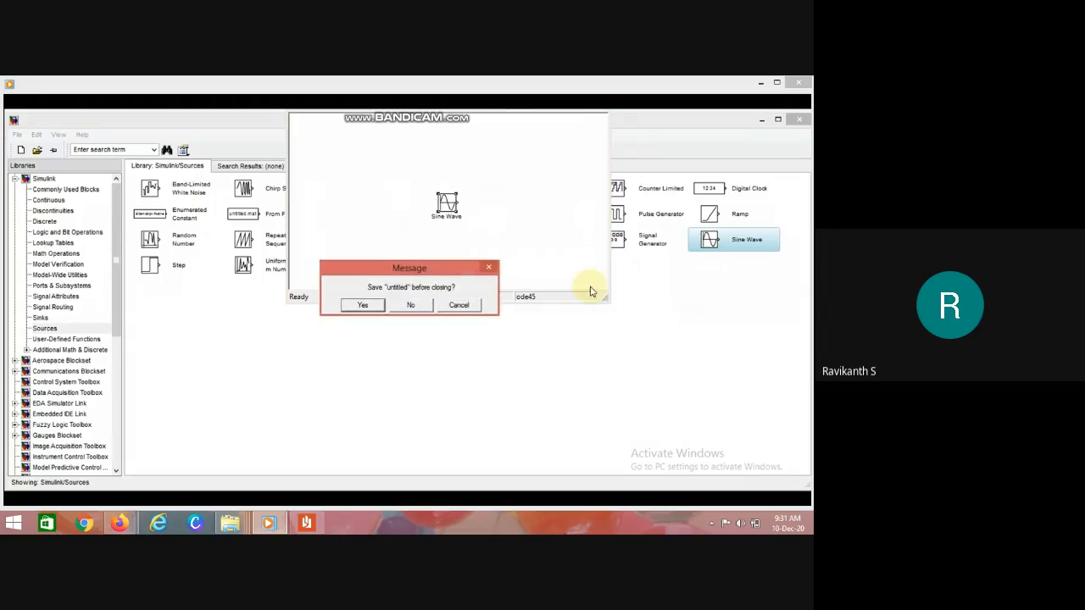
left_click(416, 306)
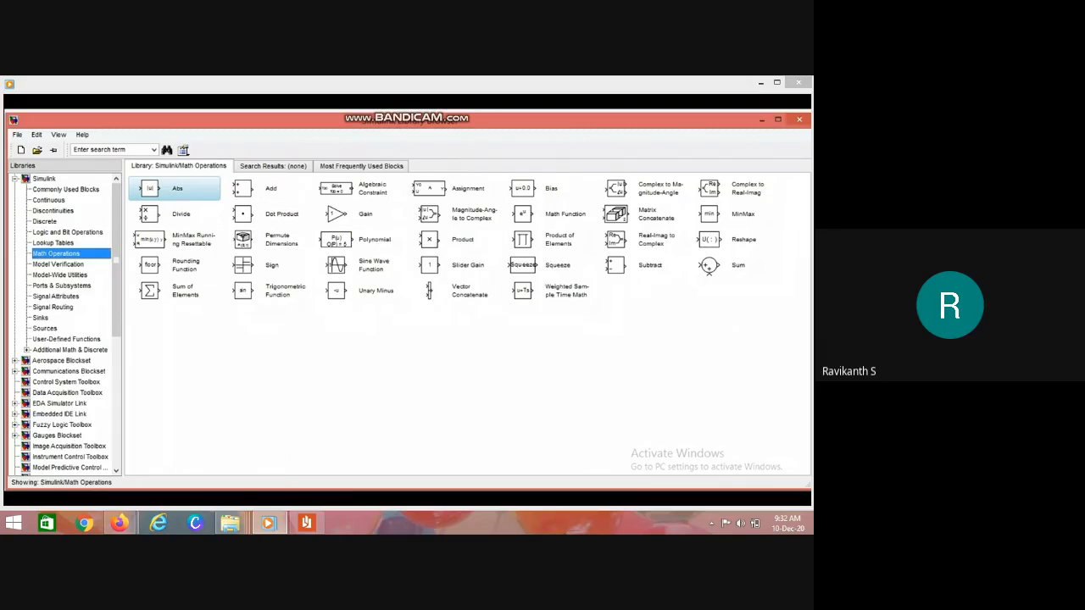
- Consult the slide with the circuit equation and required blocks, and return to the Math Operations library
left_click(251, 498)
left_click(249, 467)
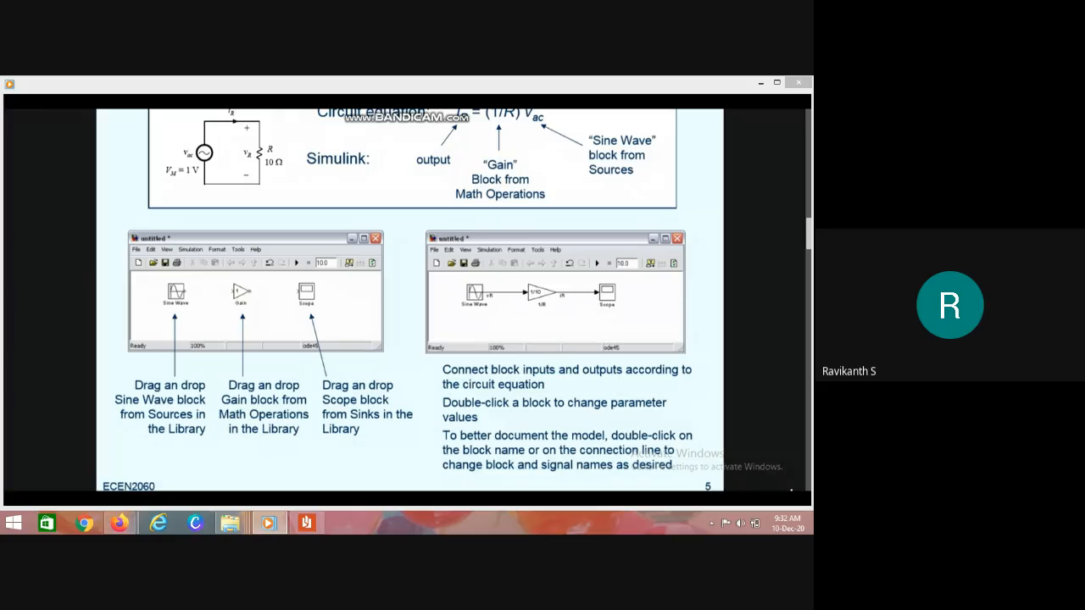
key("alt+Tab")
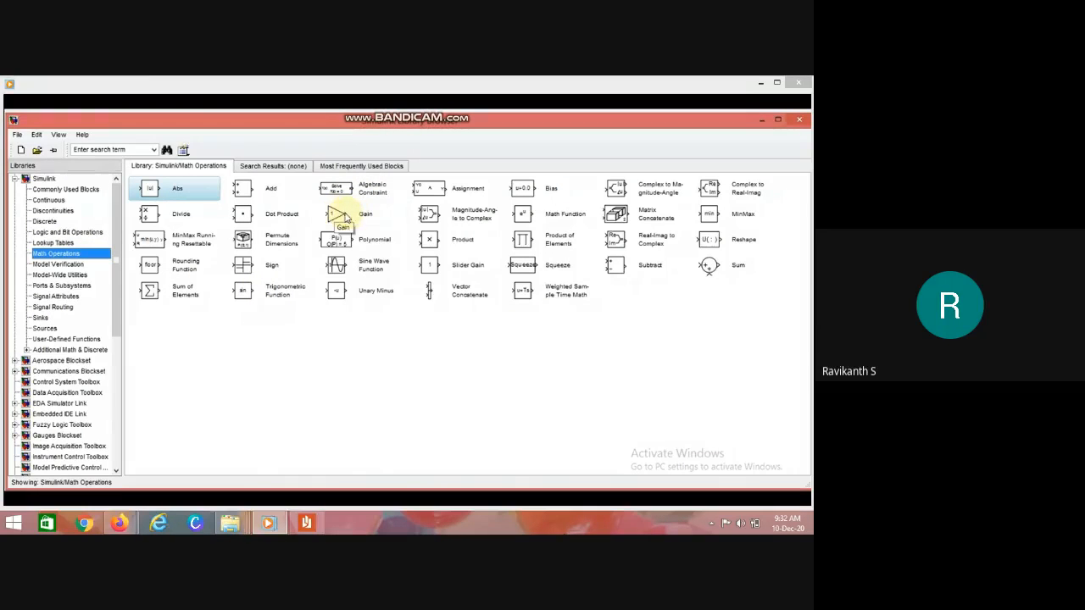
- Add a Gain block from the Math Operations library to a new model and move the model window below the block
left_click(345, 217)
right_click(344, 216)
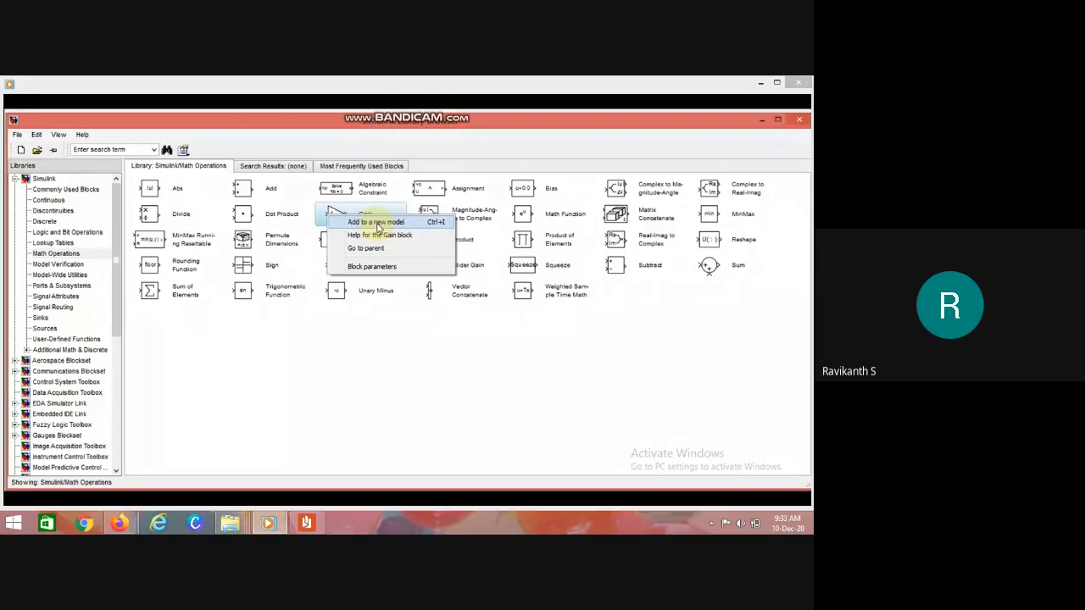
left_click(332, 213)
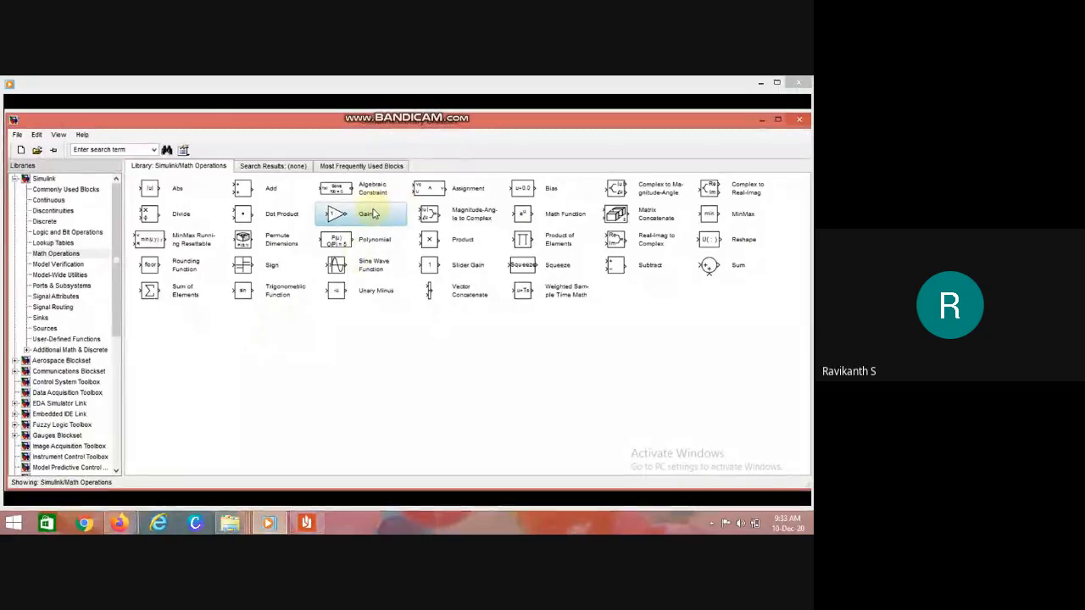
right_click(366, 212)
left_click(401, 223)
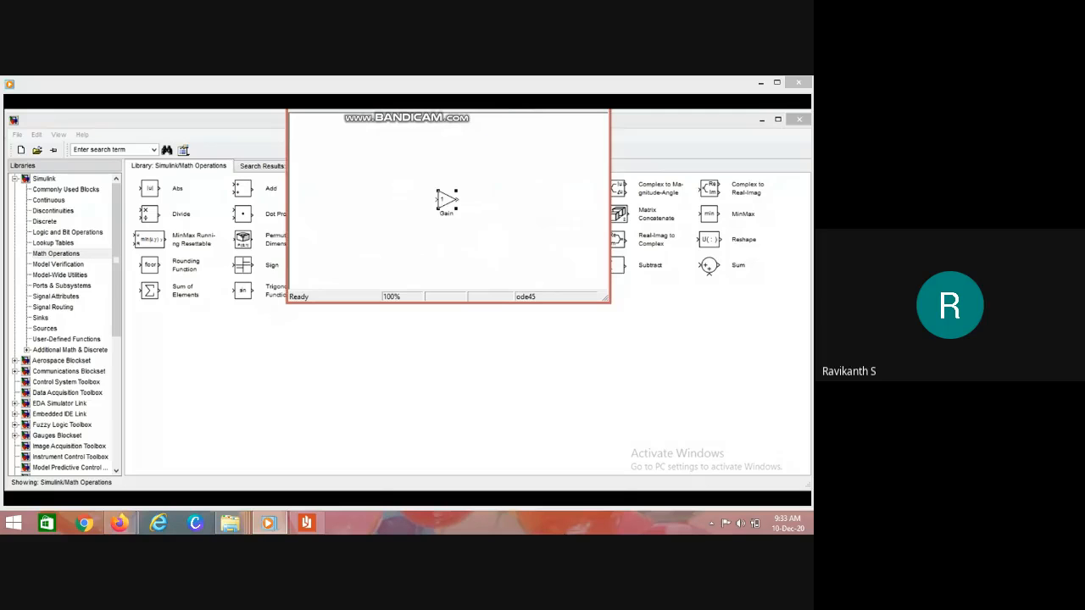
left_click_drag(450, 127, 473, 234)
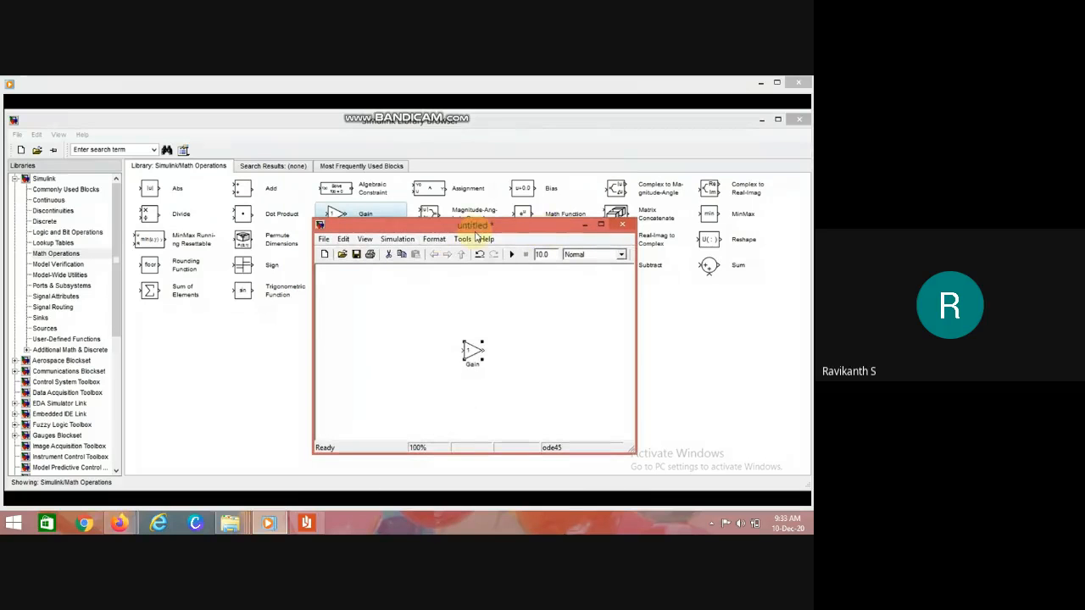
- Enlarge the Gain block in the untitled model by stretching two of its opposite corners
left_click(478, 345)
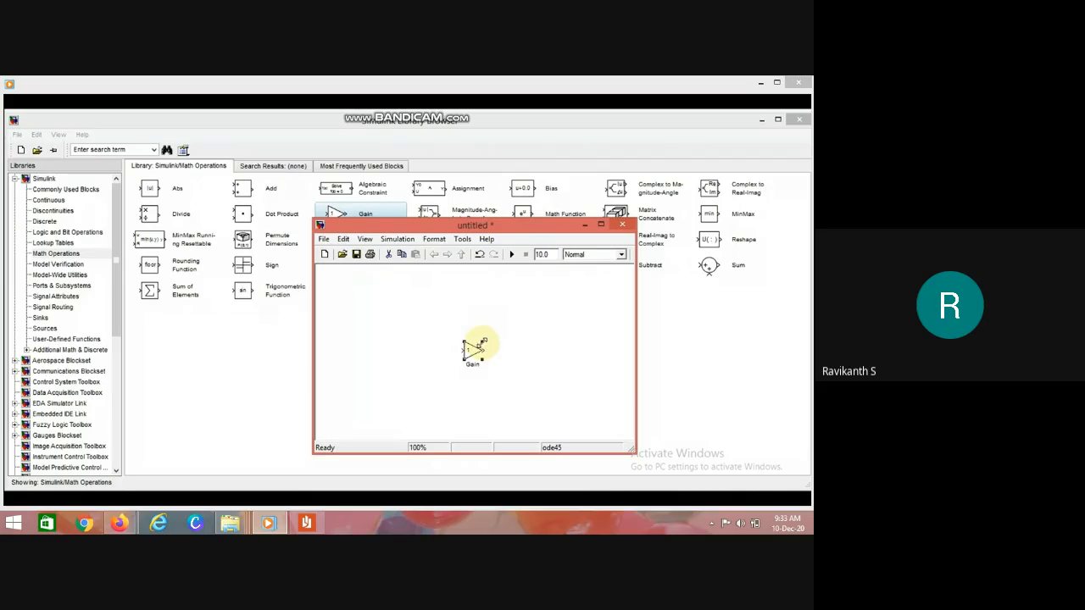
left_click_drag(483, 342, 512, 295)
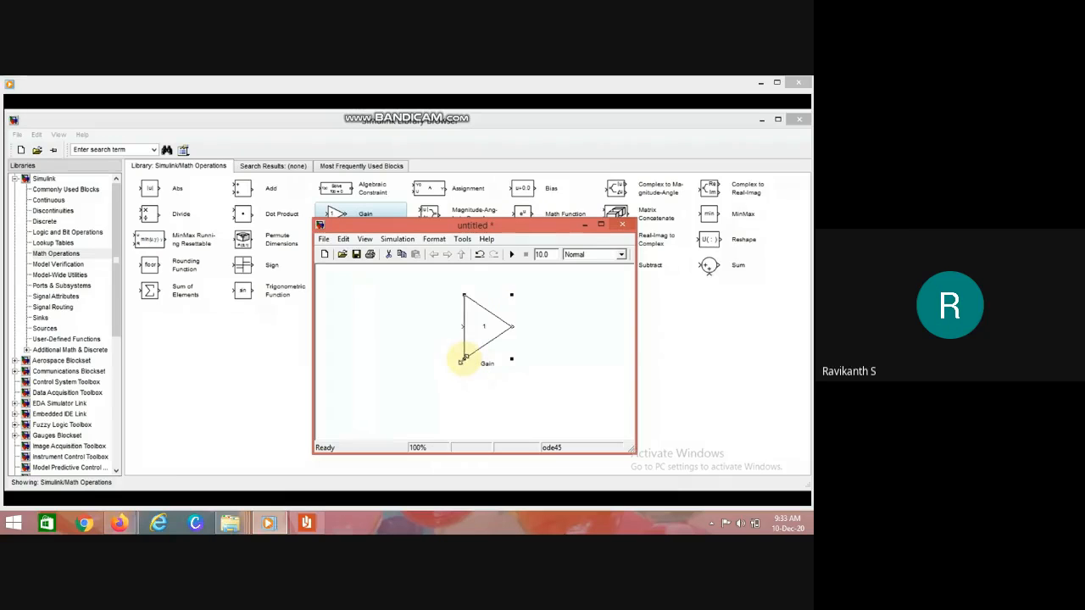
left_click_drag(463, 359, 425, 383)
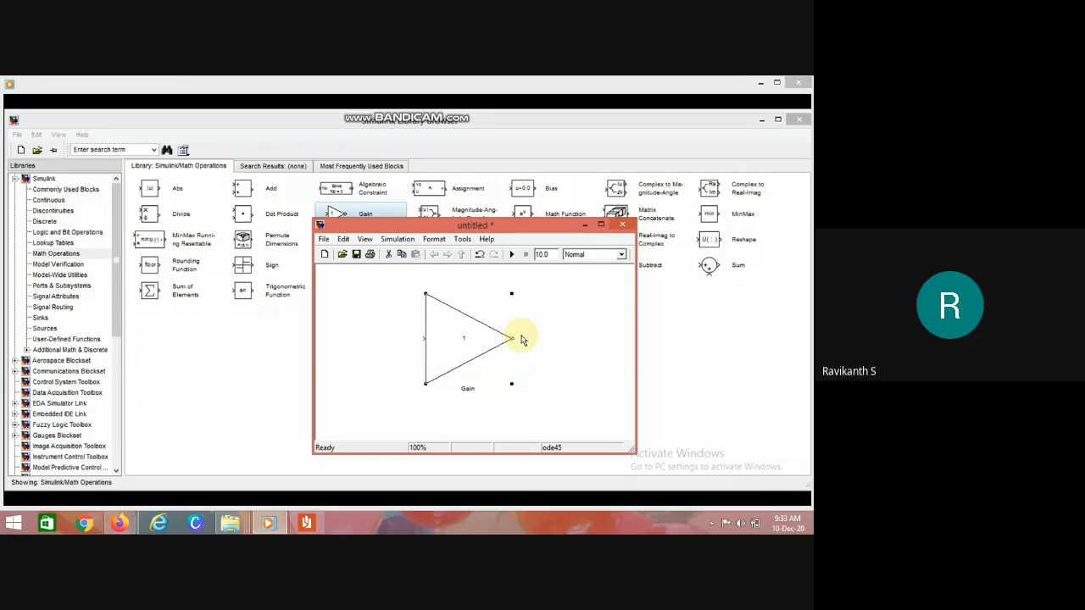
- Try a gain of 1/10 in the Gain block's parameters without applying it, and close the untitled model without saving
double_click(449, 342)
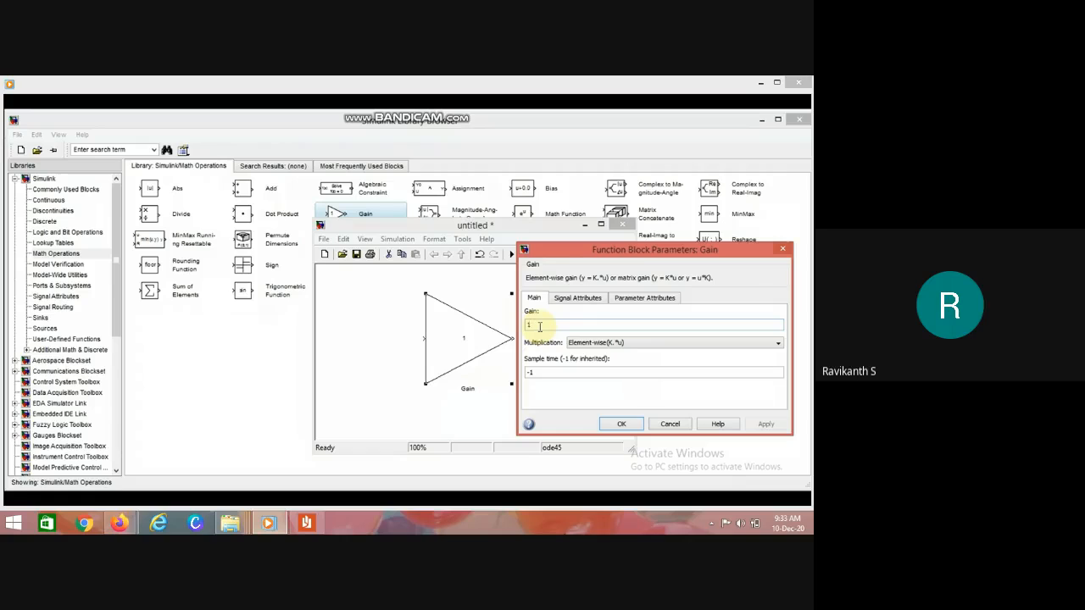
type("/10")
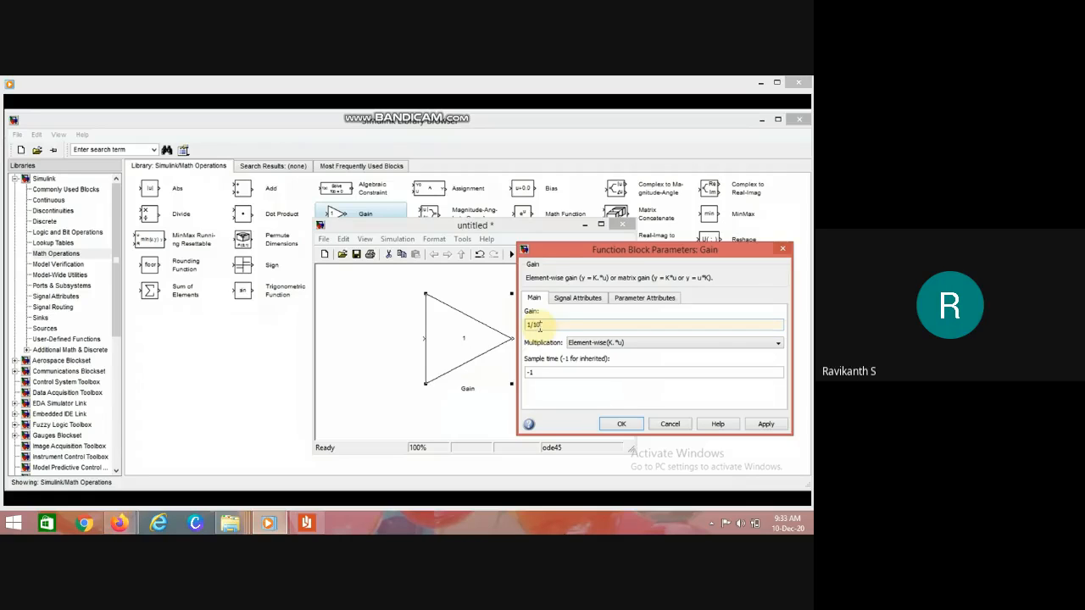
left_click(782, 249)
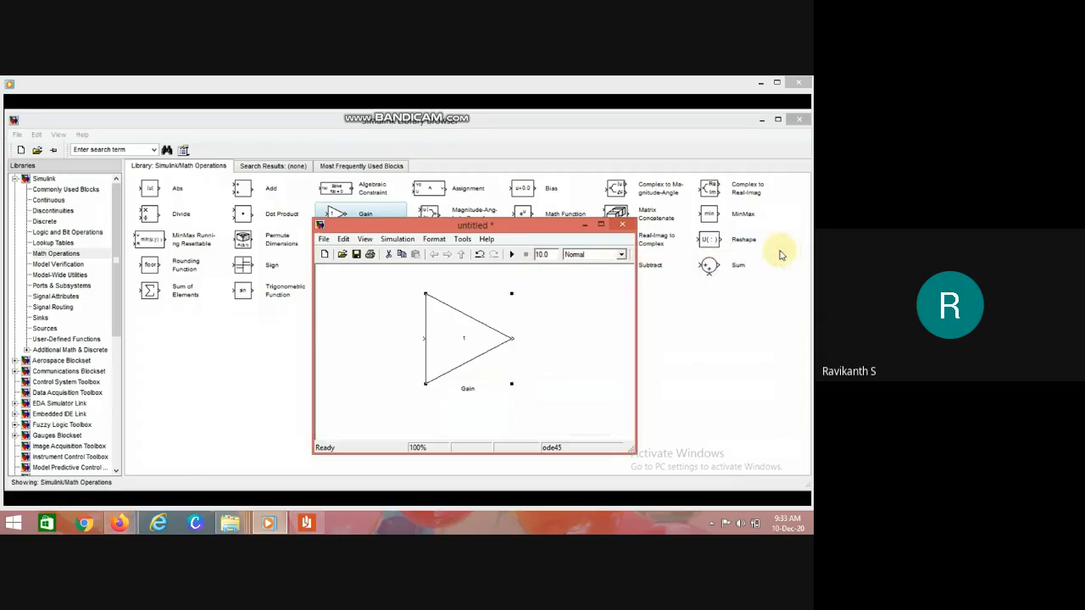
left_click(624, 226)
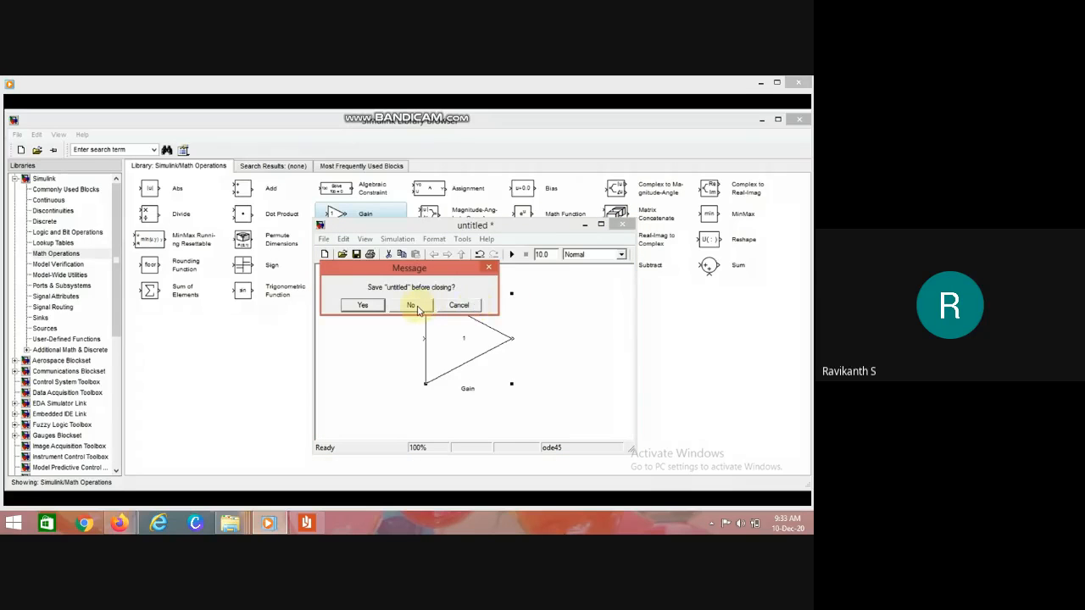
left_click(412, 305)
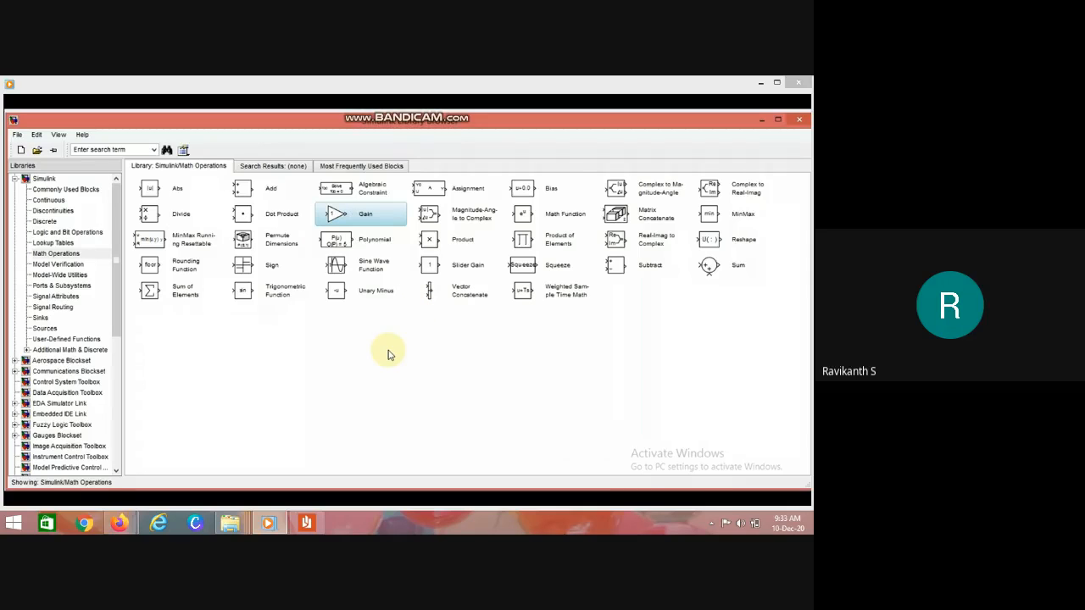
- Recheck the circuit slide, add a Scope block from the Sinks library to a new model, and move the model window below the block list
left_click(254, 499)
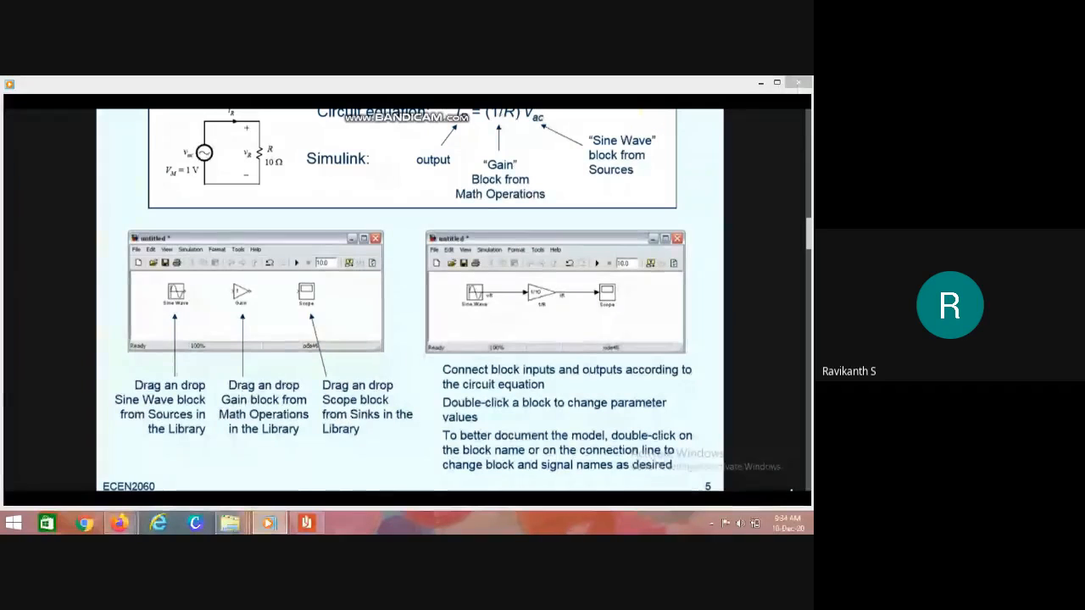
key("alt+Tab")
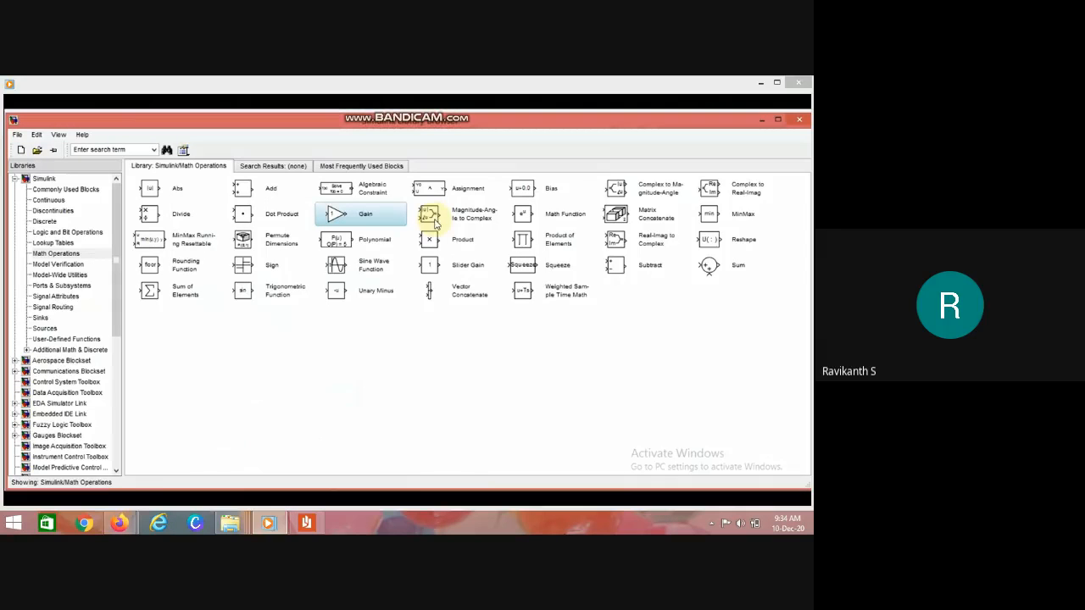
left_click(40, 317)
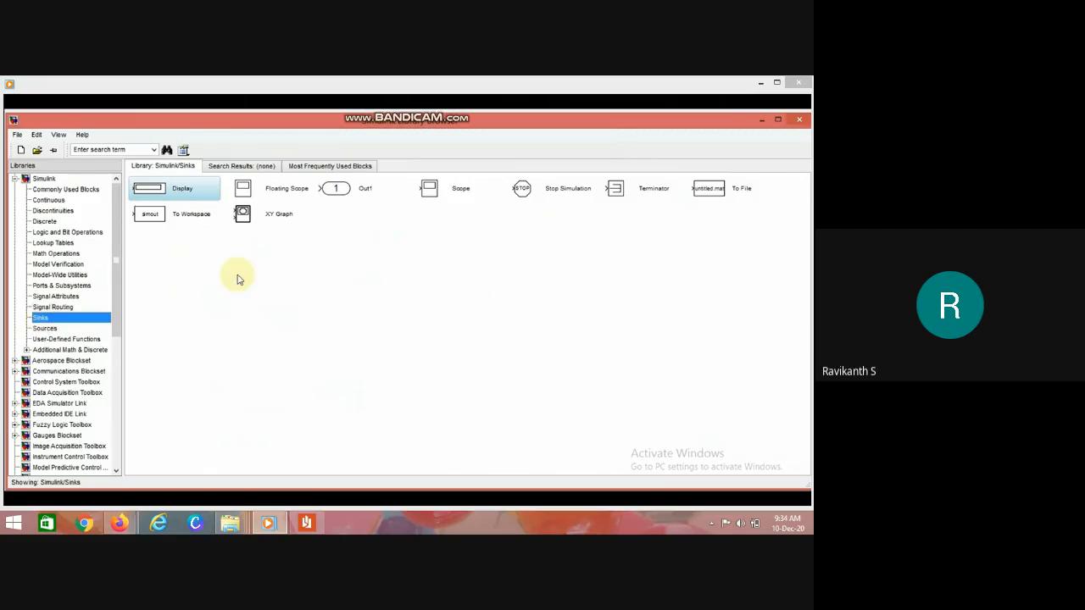
left_click(434, 194)
right_click(435, 195)
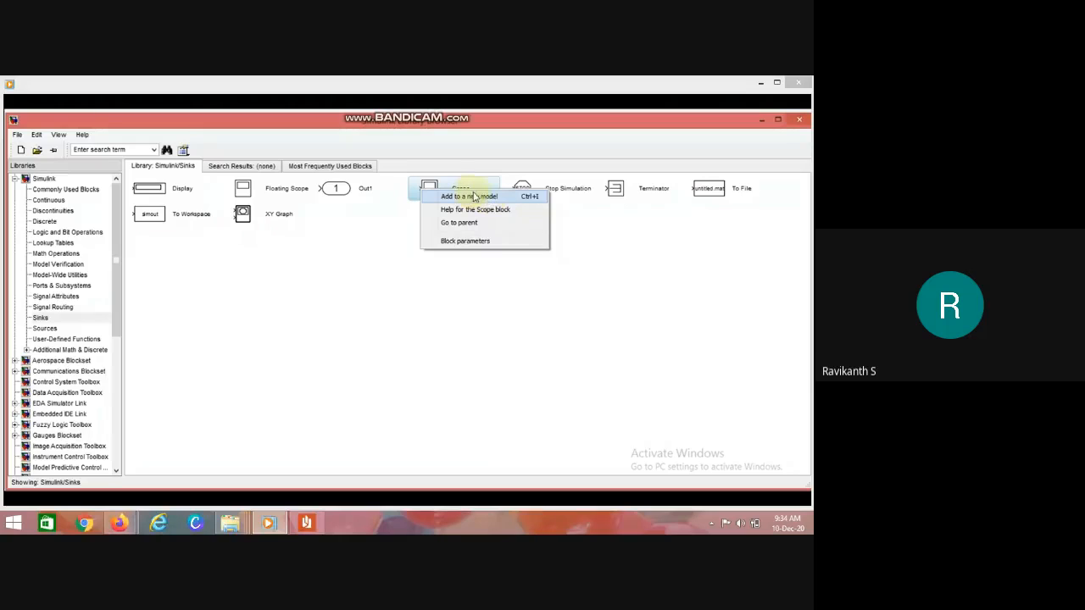
left_click(395, 235)
left_click(445, 194)
right_click(445, 194)
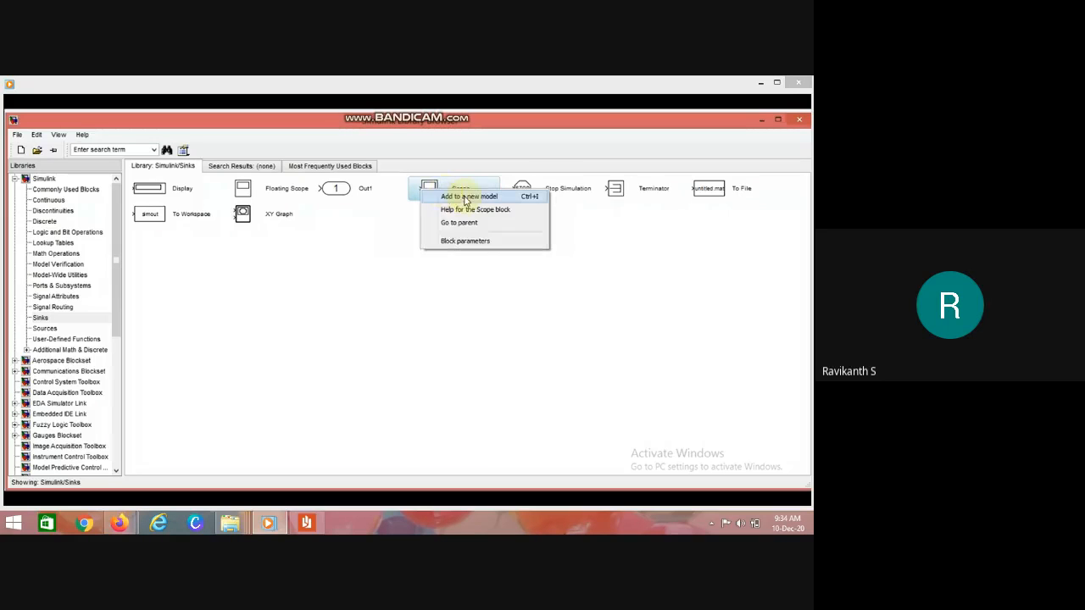
left_click(466, 197)
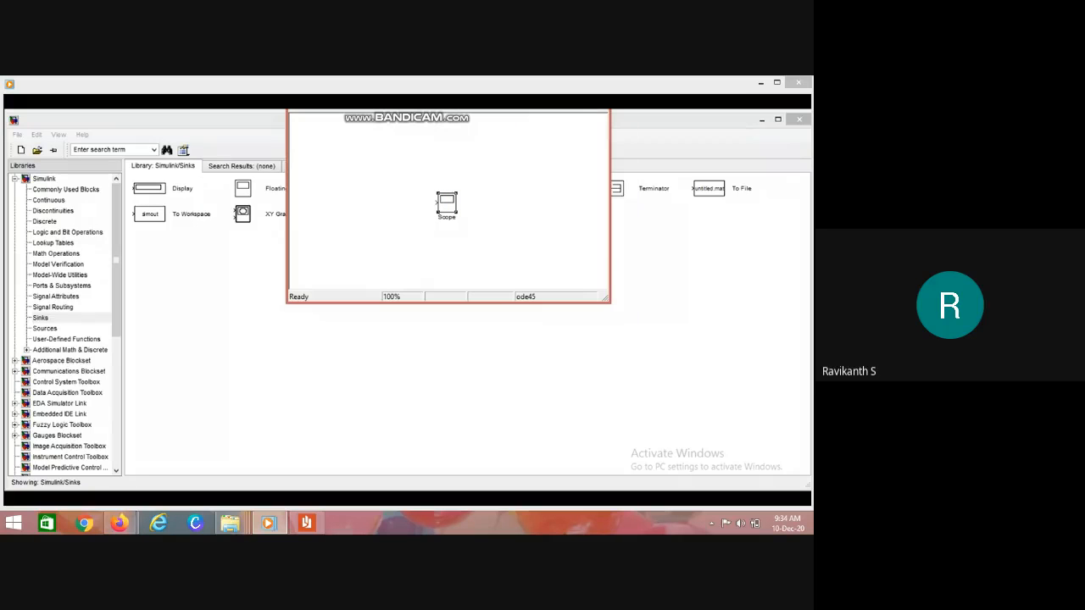
left_click_drag(513, 76, 537, 237)
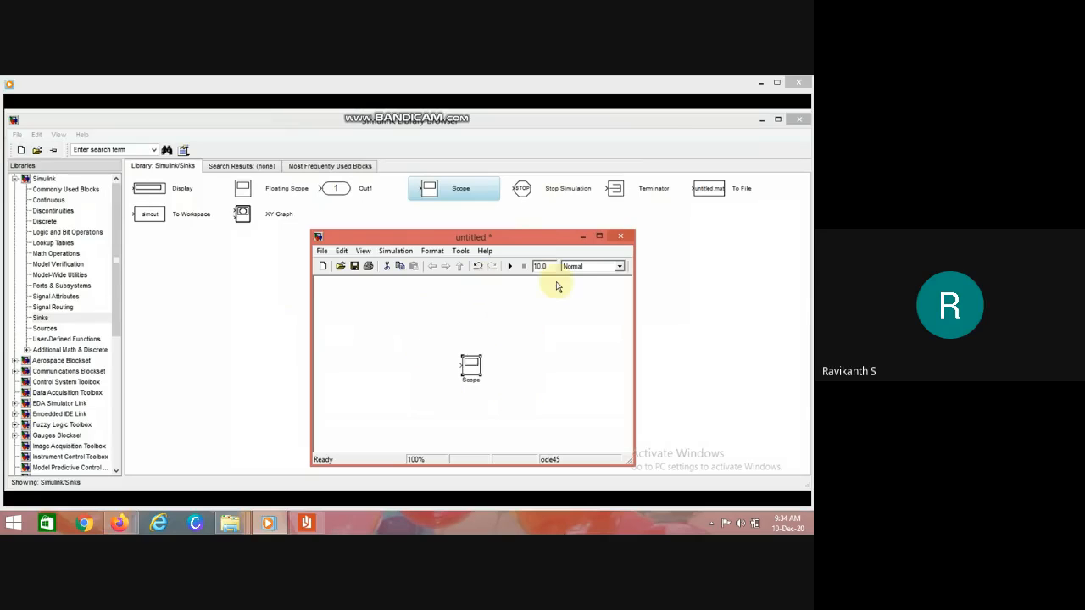
- Close the untitled model containing the Scope block without saving and return to the Simulink Library Browser
left_click(621, 237)
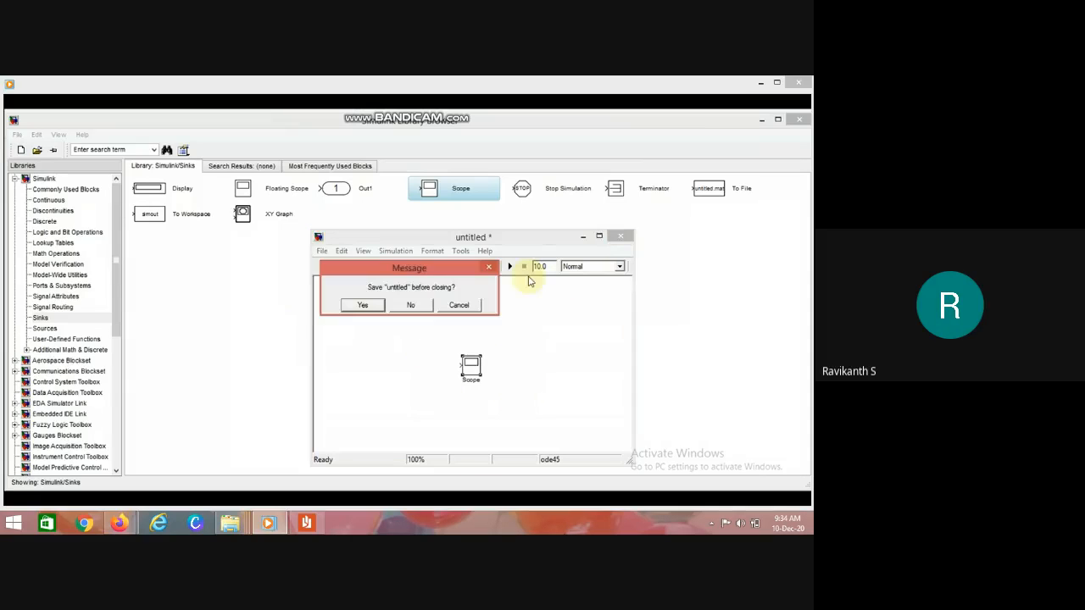
left_click(424, 305)
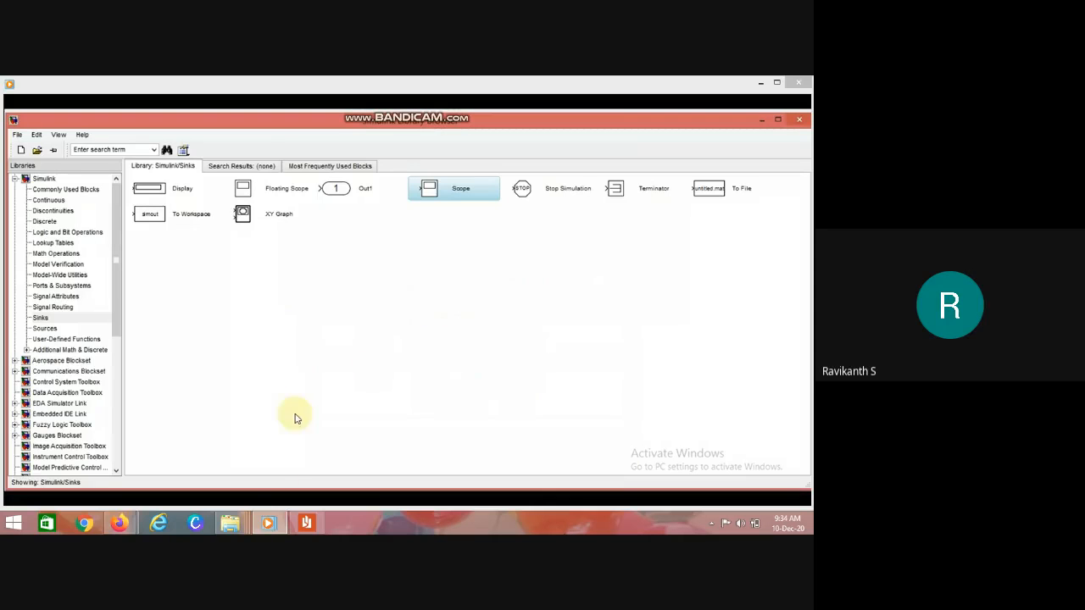
mouse_move(268, 523)
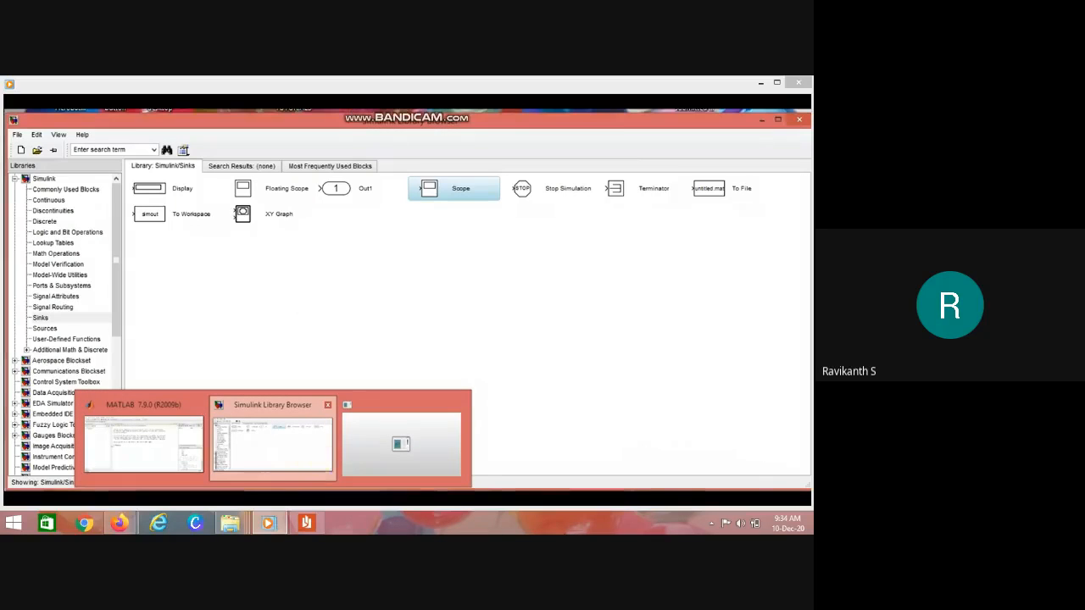
left_click(264, 439)
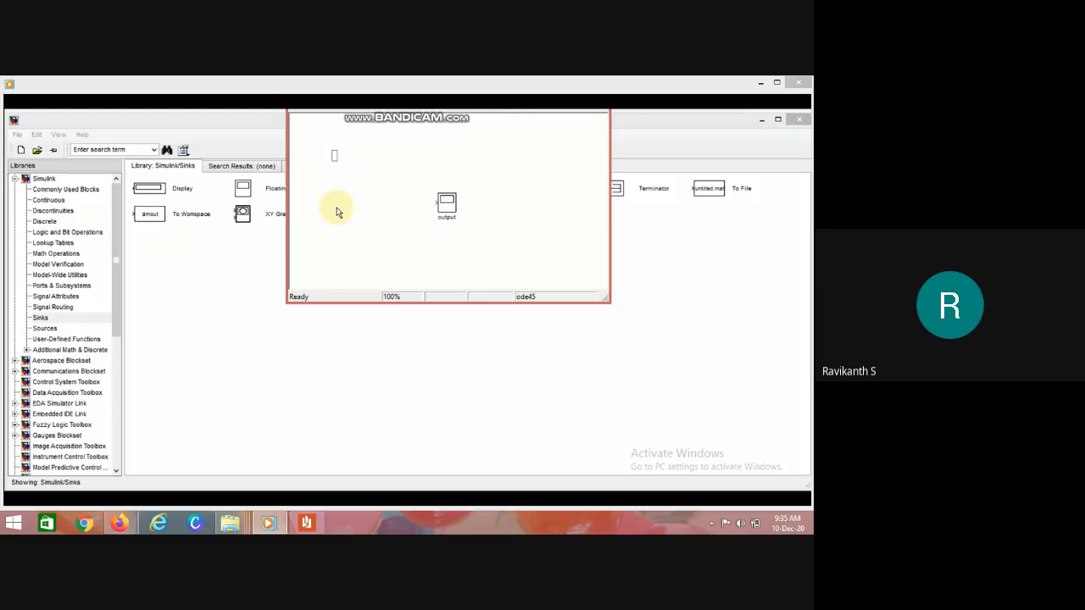
- Enter a person's first name as a text annotation in the empty area above the output scope block
type("ravi")
left_click(389, 157)
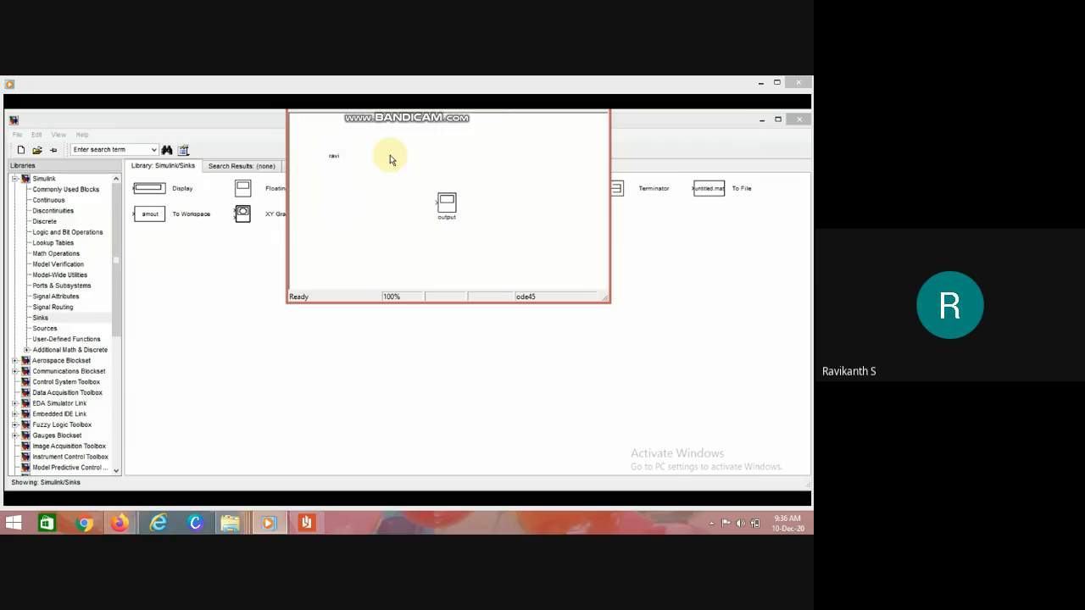
- Add the text annotation "simulink circuit" in the empty area beside the output scope block
double_click(535, 226)
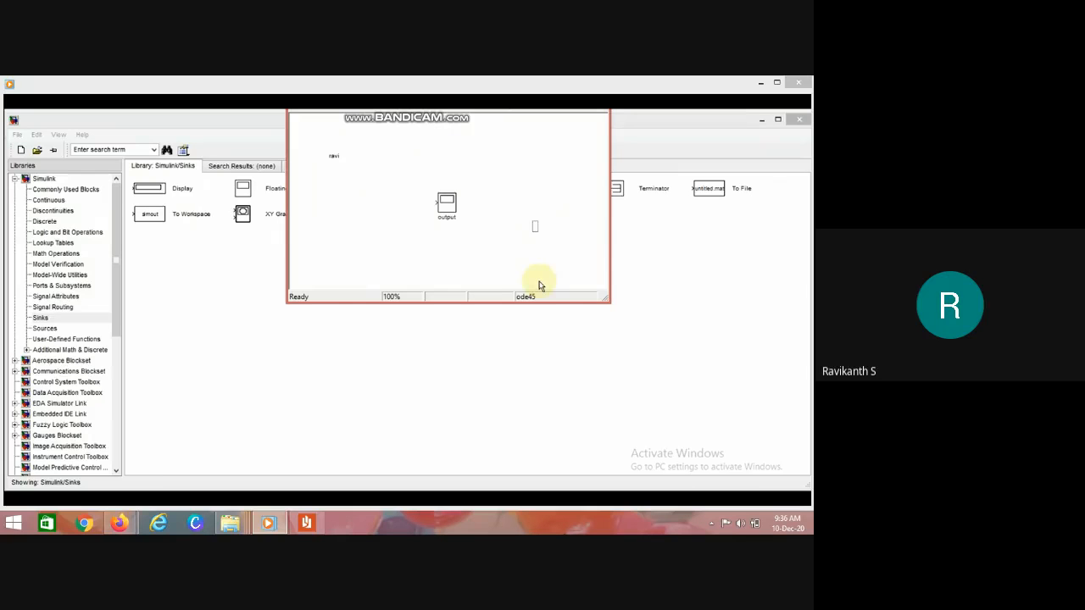
type("simulink circuit")
left_click(592, 250)
- Delete the "simulink circuit" annotation and the first-name annotation from the model
left_click(546, 230)
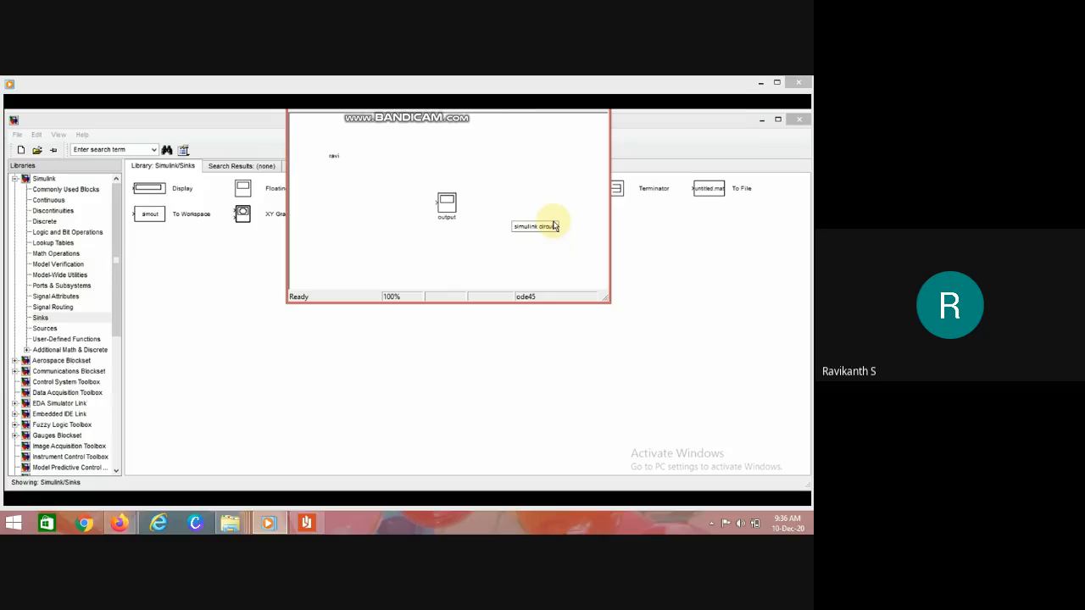
key("Delete")
left_click(336, 156)
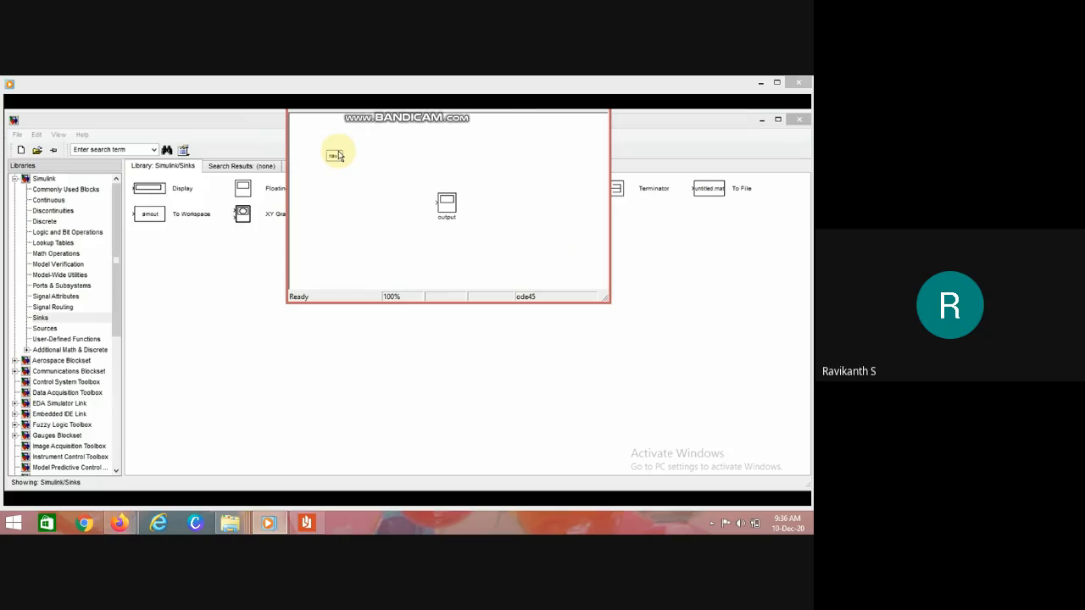
key("Delete")
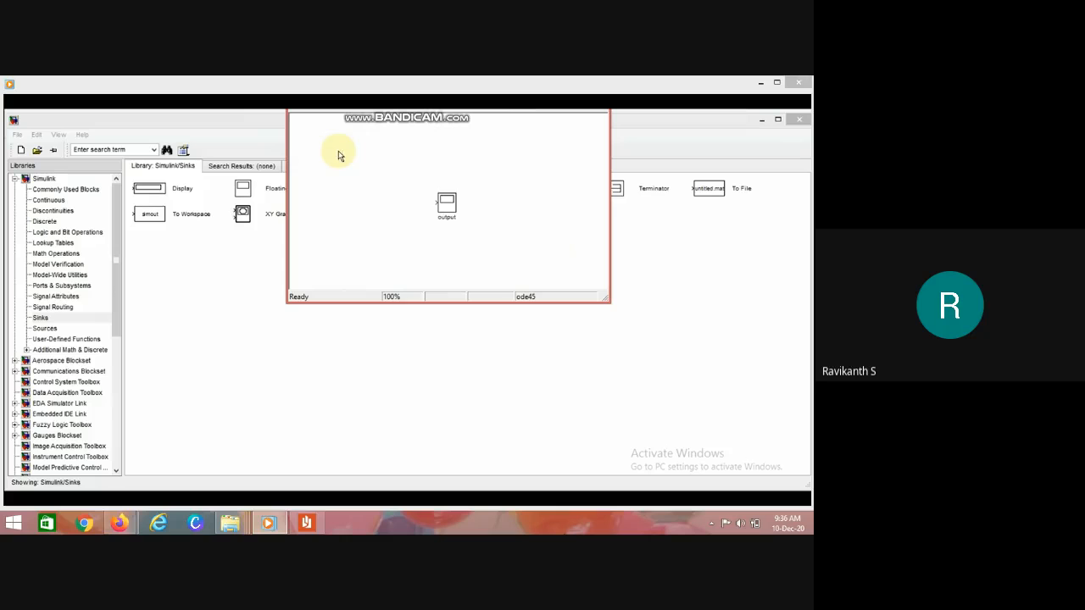
- Rename the Scope block labelled output as waveform
left_click(447, 218)
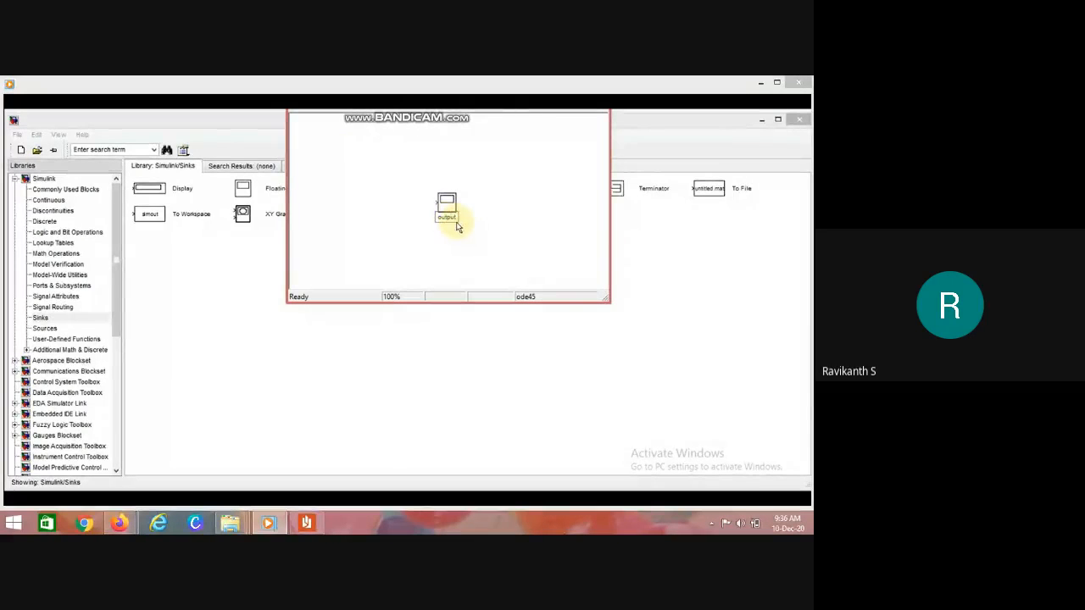
key("BackSpace")
key("BackSpace")
key("BackSpace")
key("BackSpace")
key("BackSpace")
key("BackSpace")
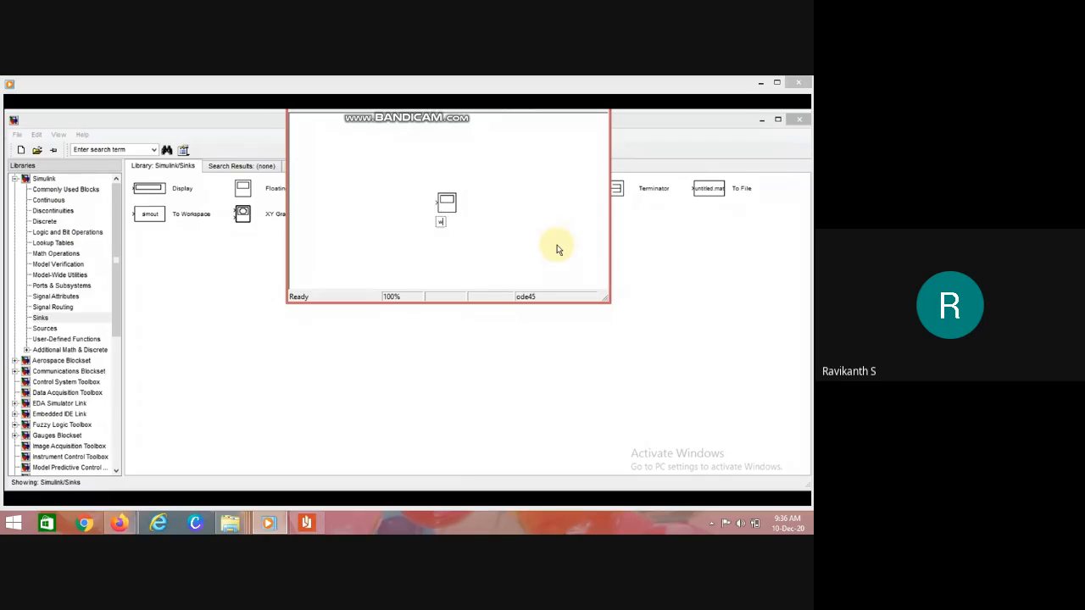
type("eform")
- Move the waveform name label from below the Scope block to above it
left_click(440, 230)
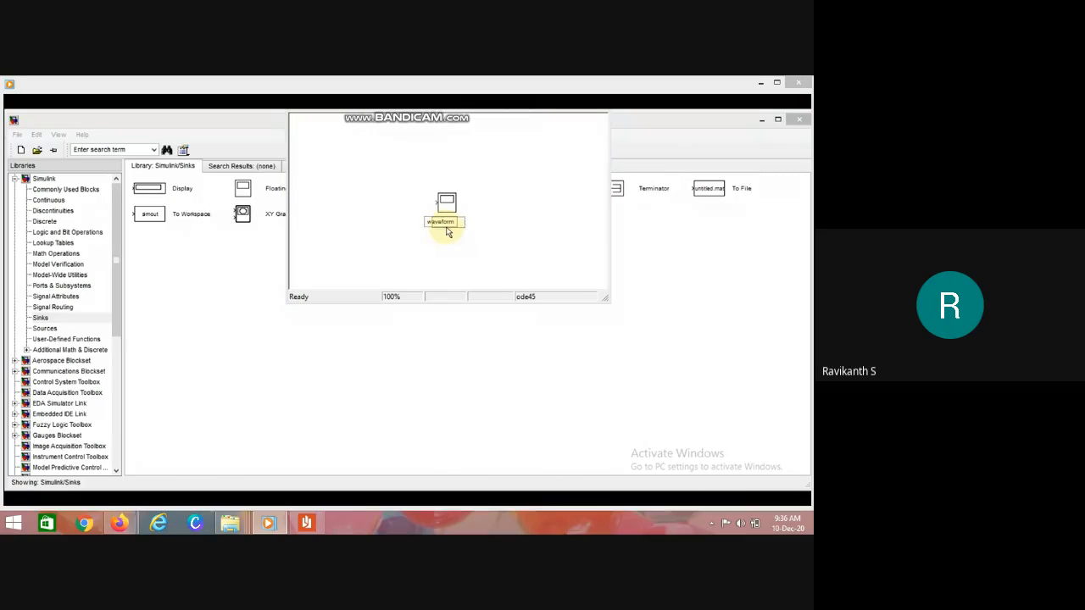
double_click(441, 224)
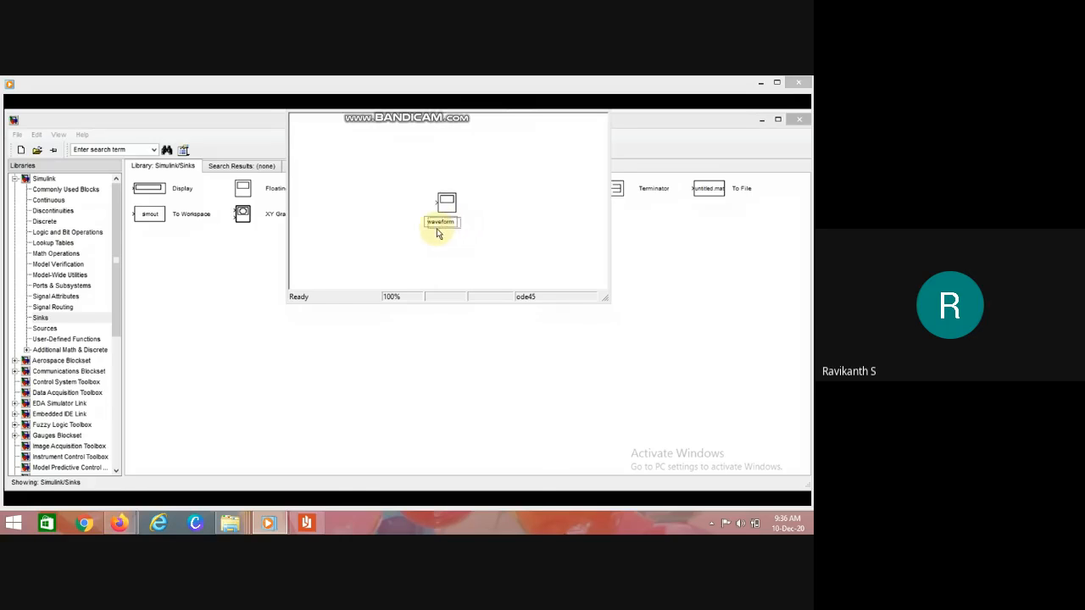
left_click(443, 231)
left_click(516, 225)
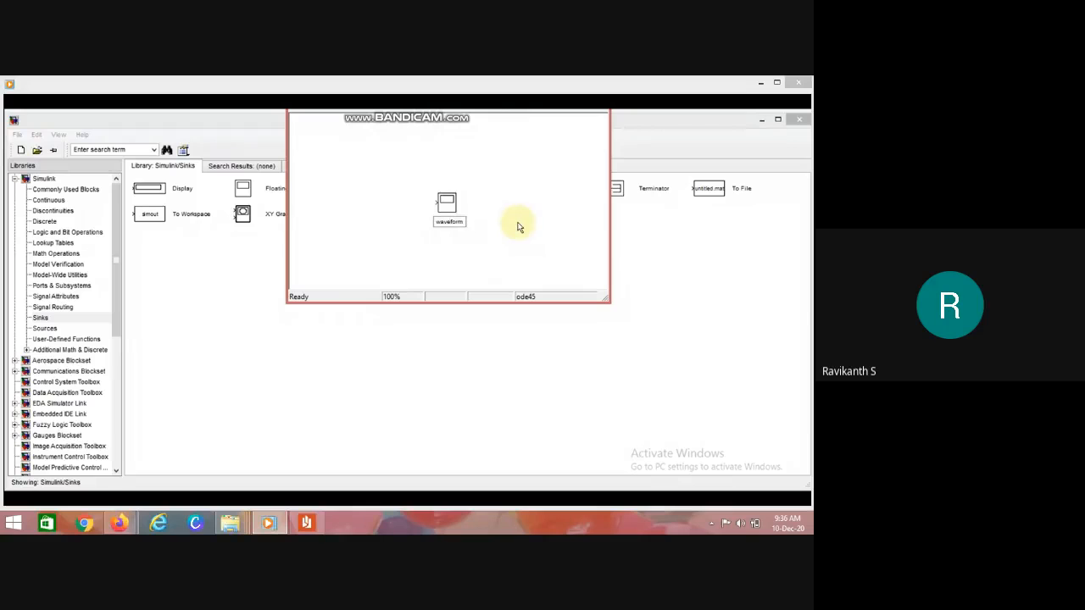
left_click(455, 227)
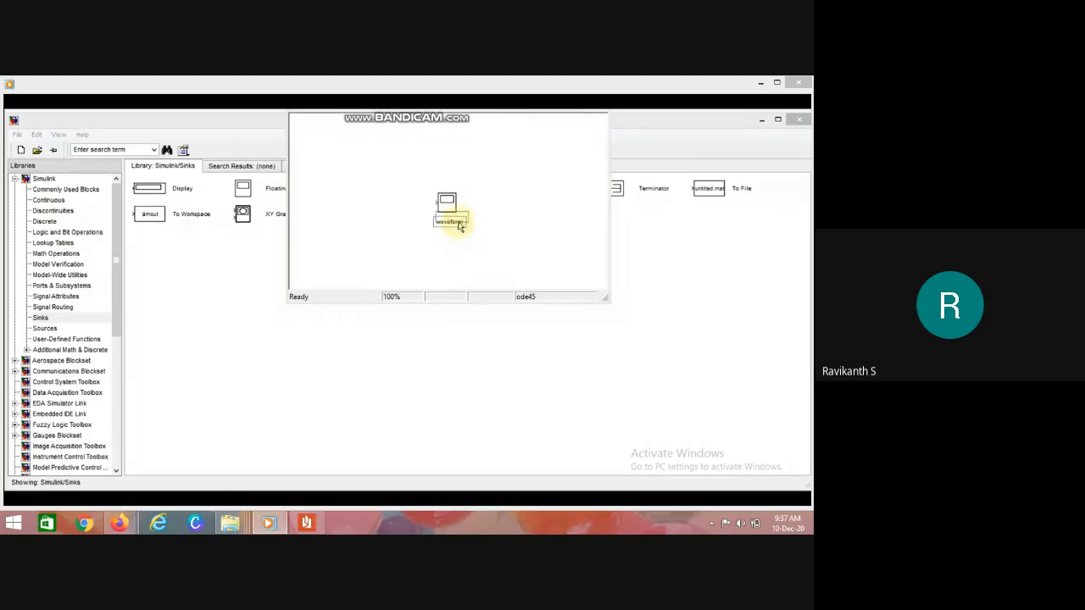
left_click_drag(458, 226, 449, 192)
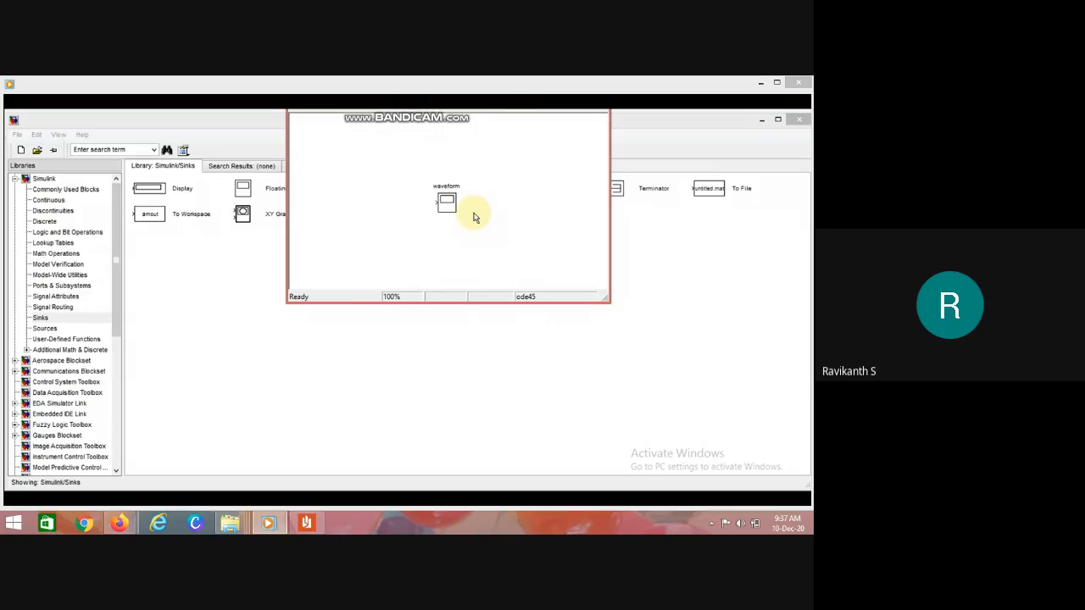
- Close the untitled model without saving, review the circuit slide and return to the Simulink Library Browser
key("ctrl+w")
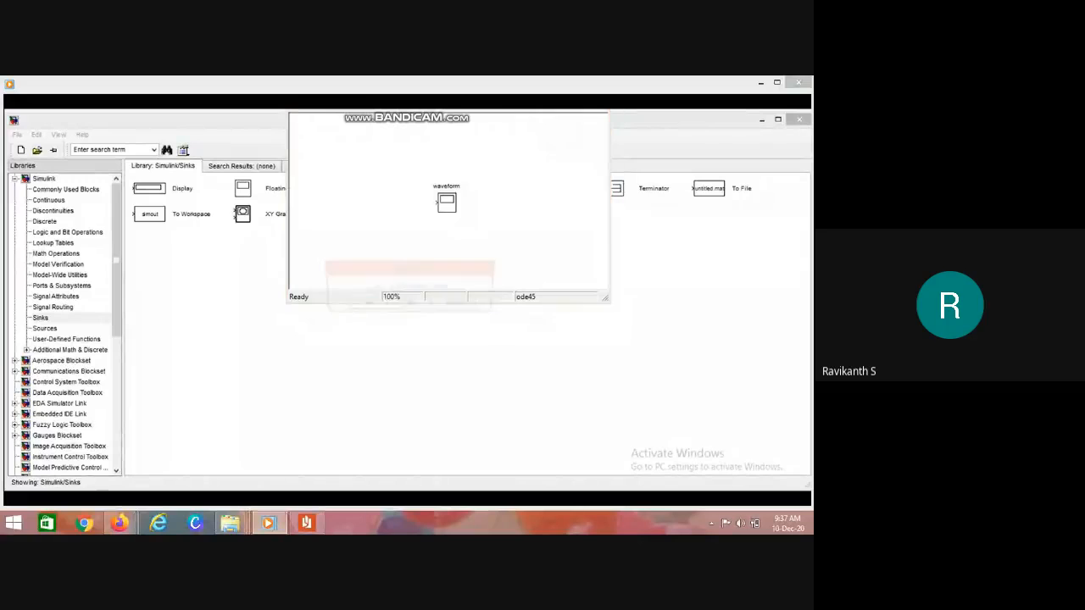
left_click(412, 306)
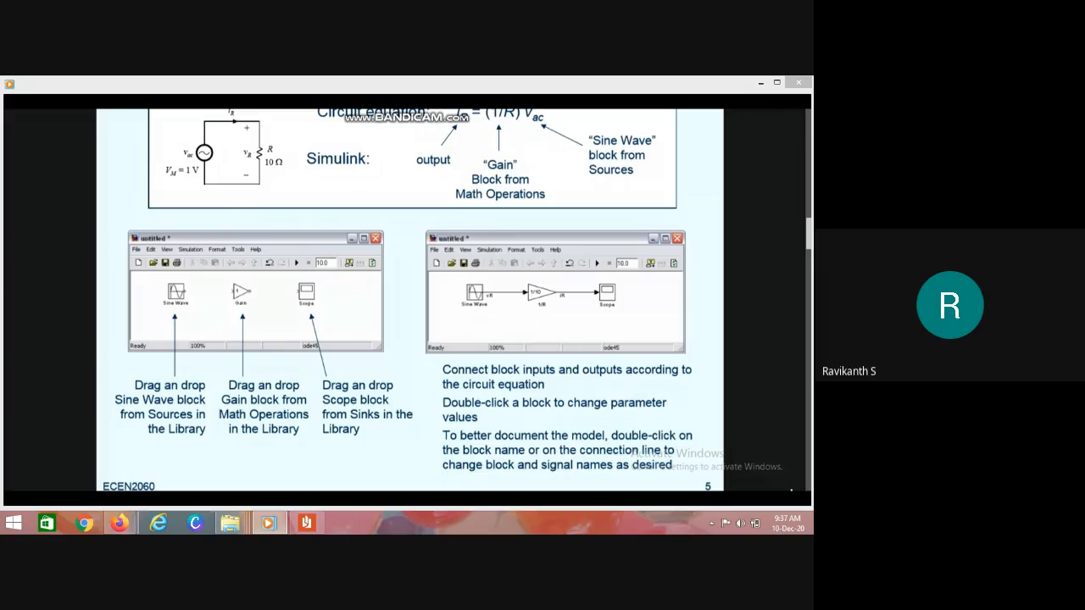
key("alt+Tab")
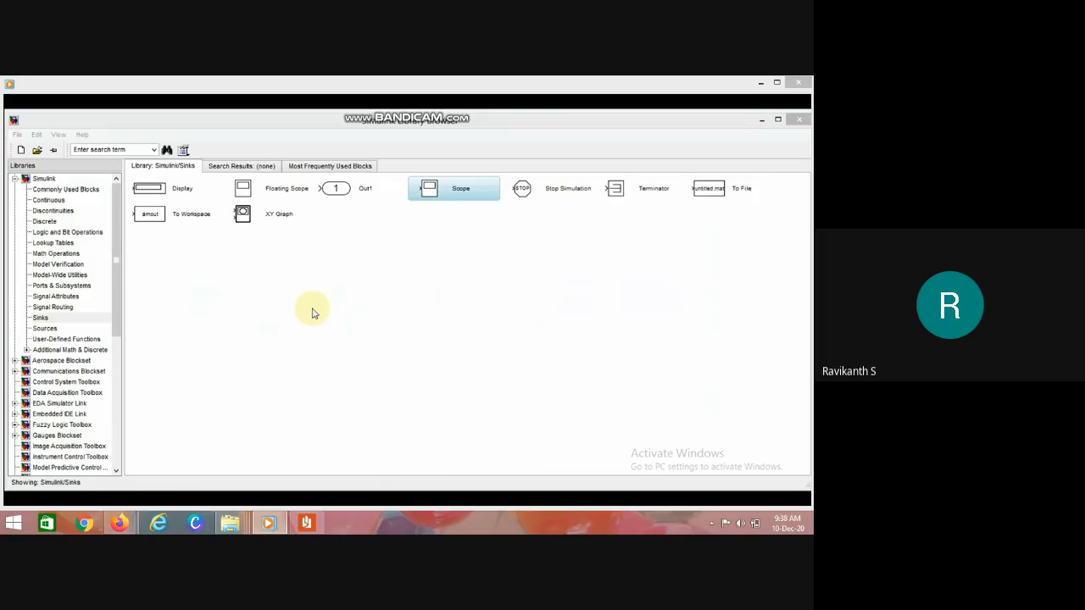
- Create a new blank model from the top-level Simulink library and move and enlarge its window over the block list
left_click(44, 178)
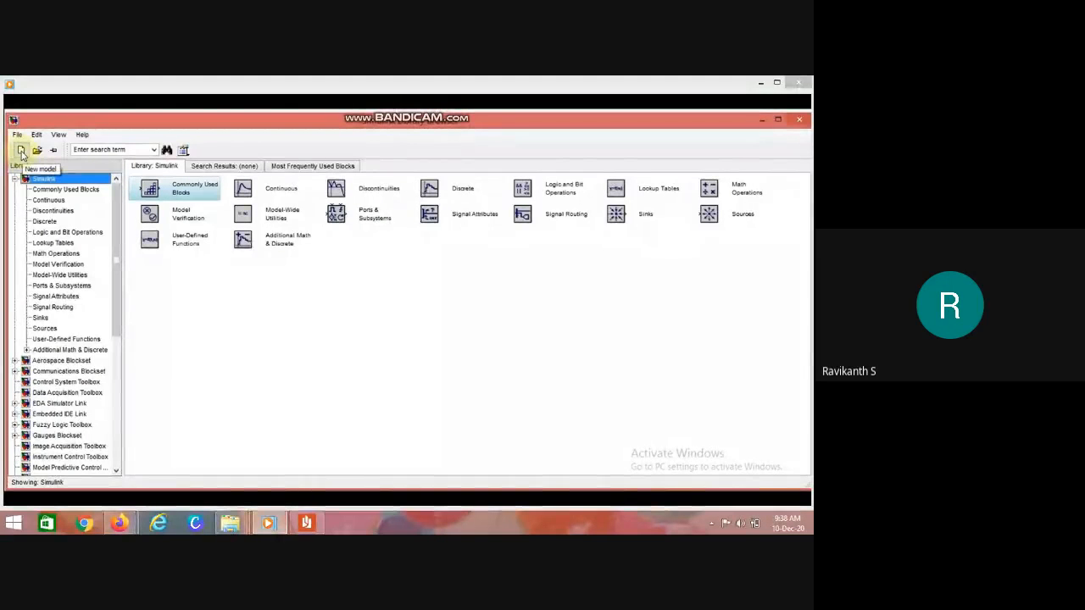
left_click(21, 152)
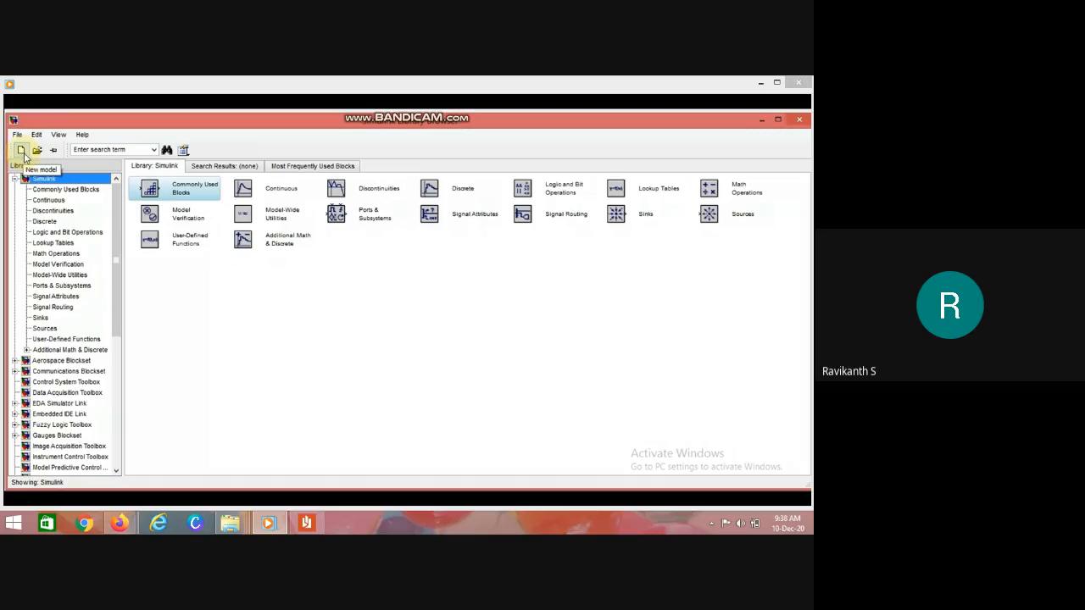
left_click(22, 151)
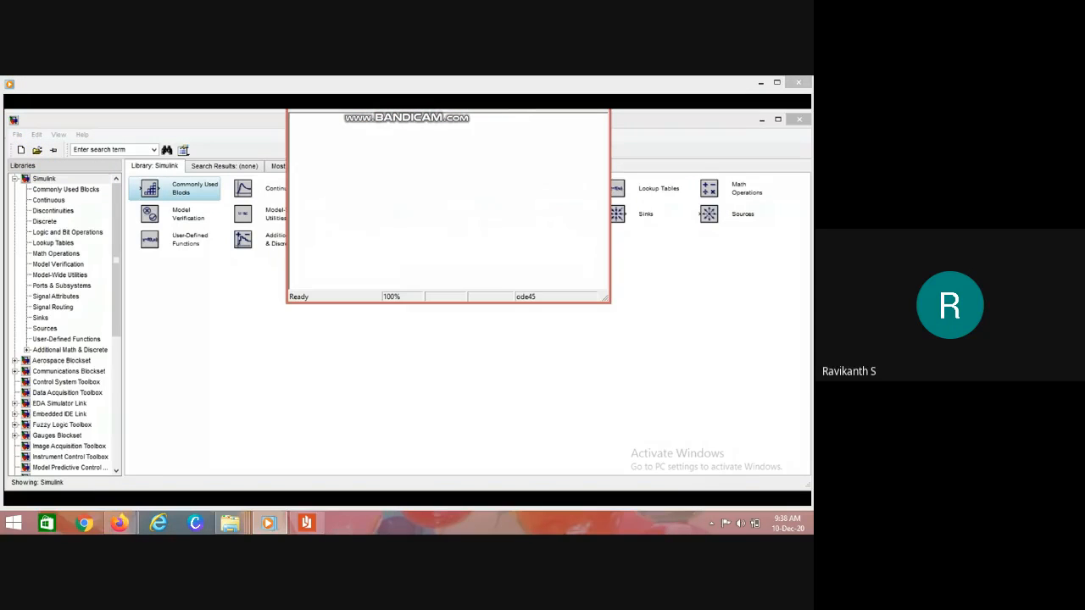
left_click_drag(384, 120, 455, 242)
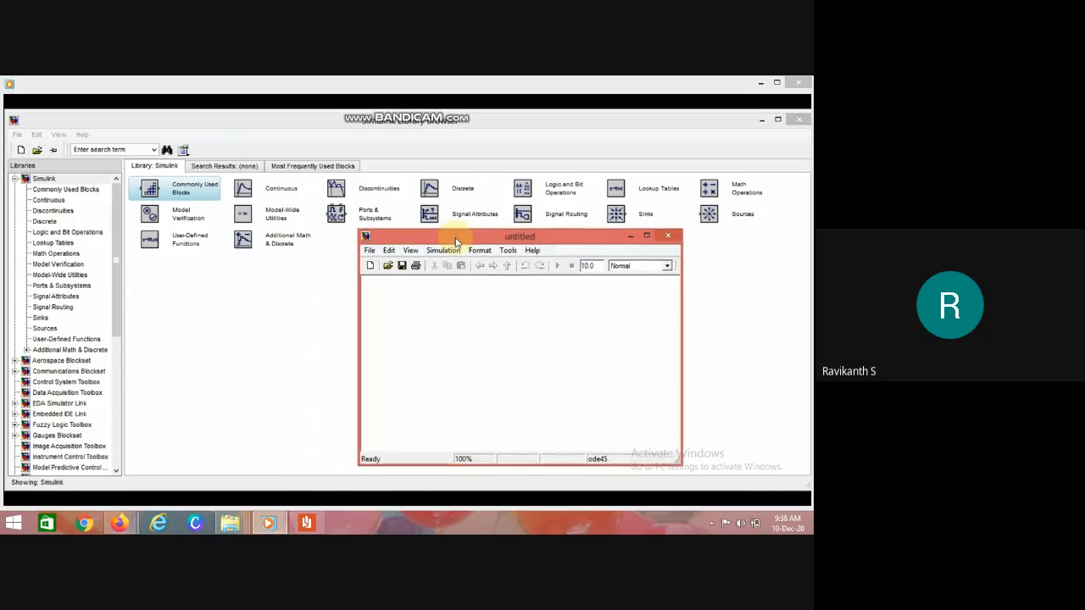
left_click_drag(523, 240, 353, 147)
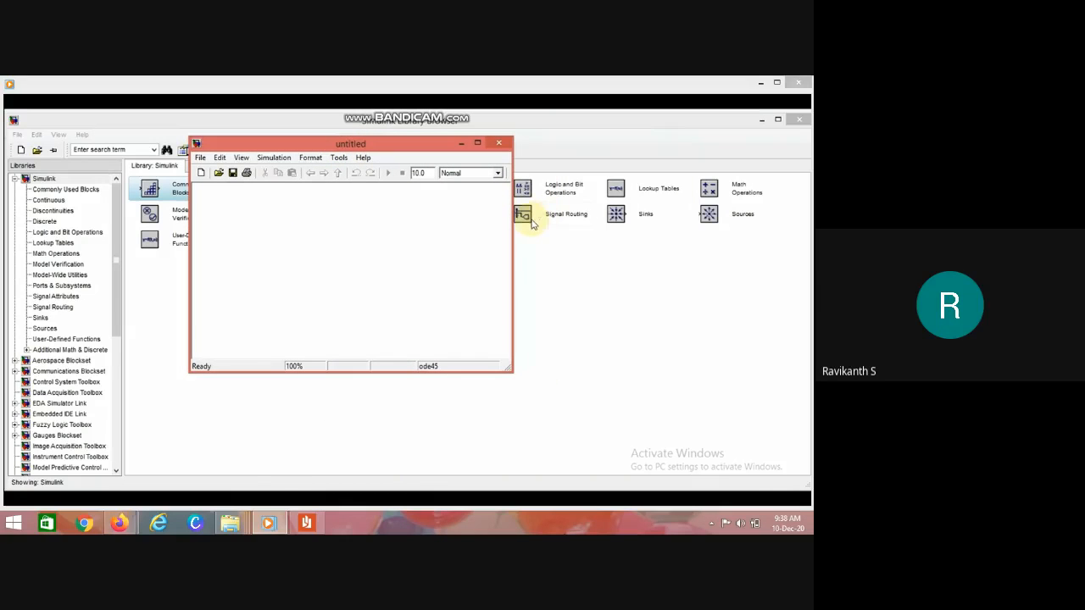
left_click_drag(512, 219, 751, 252)
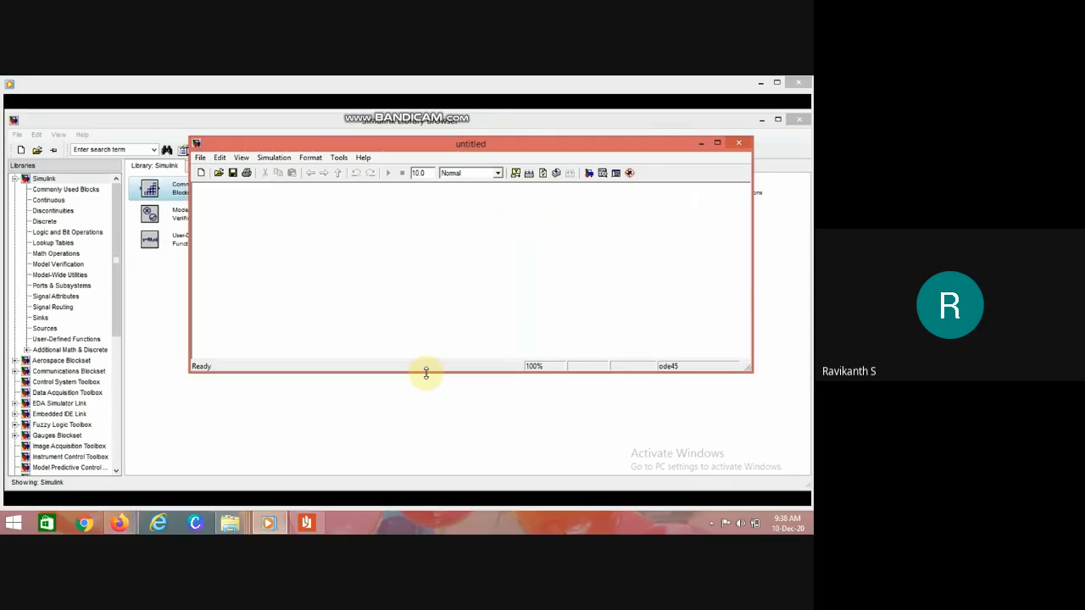
left_click_drag(424, 371, 395, 483)
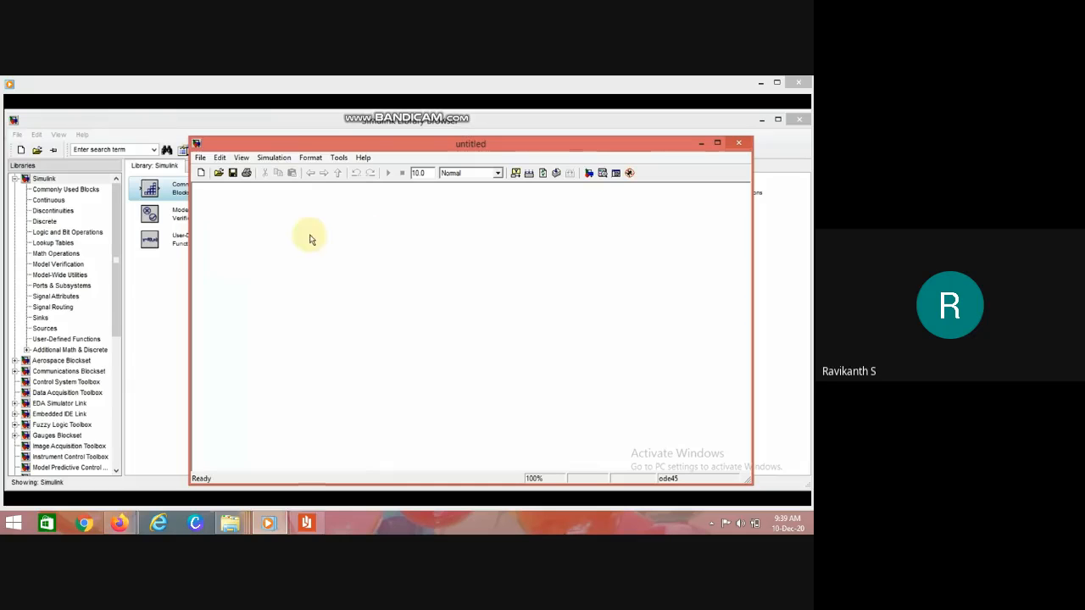
- Save the blank model to the Desktop as example1 in the Simulink Models (*.mdl) format
left_click(200, 159)
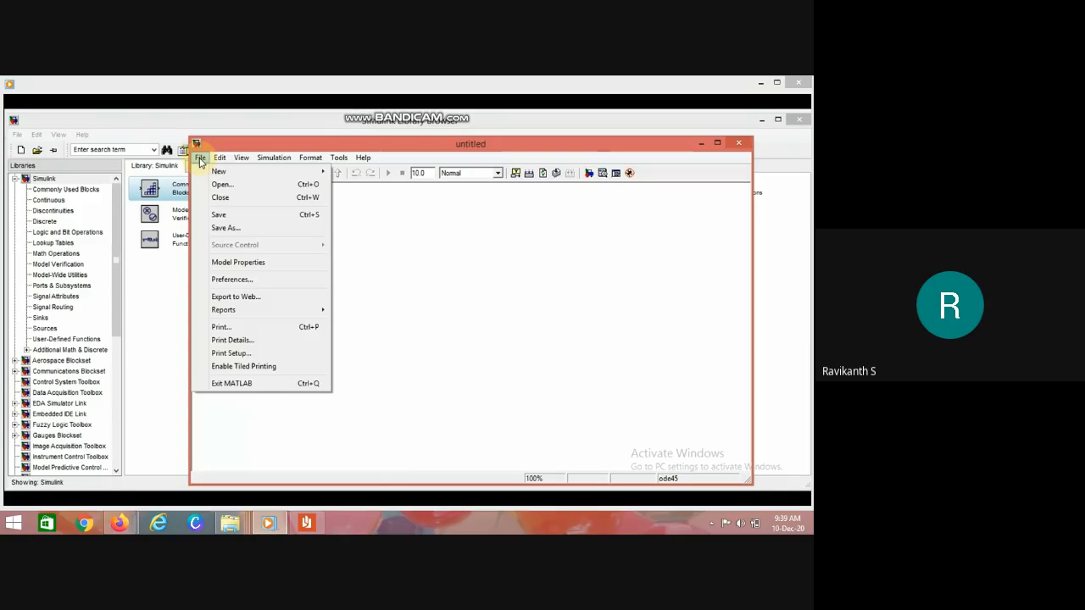
left_click(219, 219)
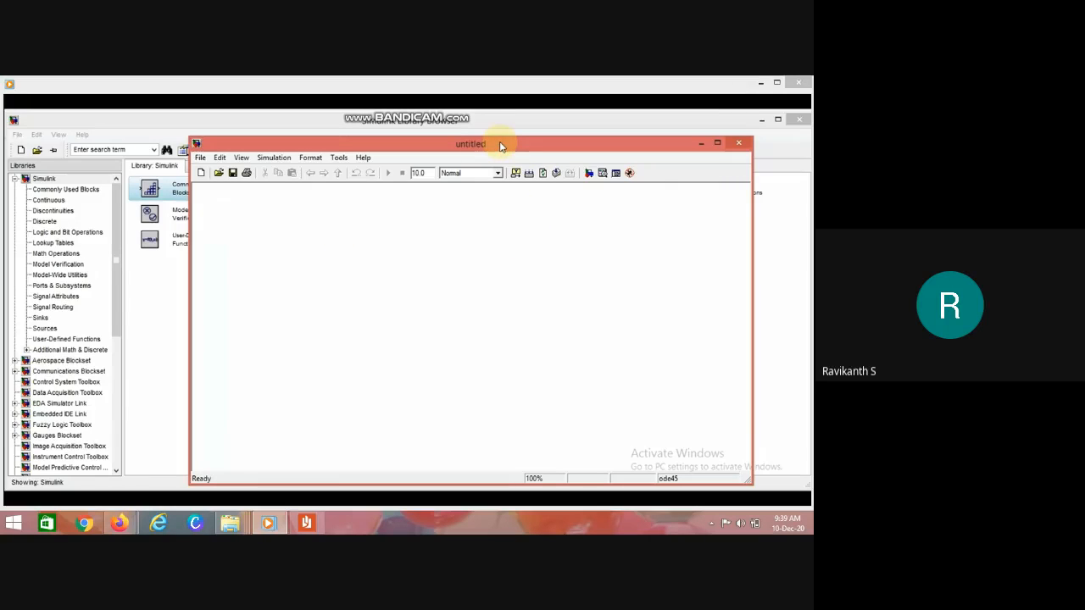
left_click(201, 159)
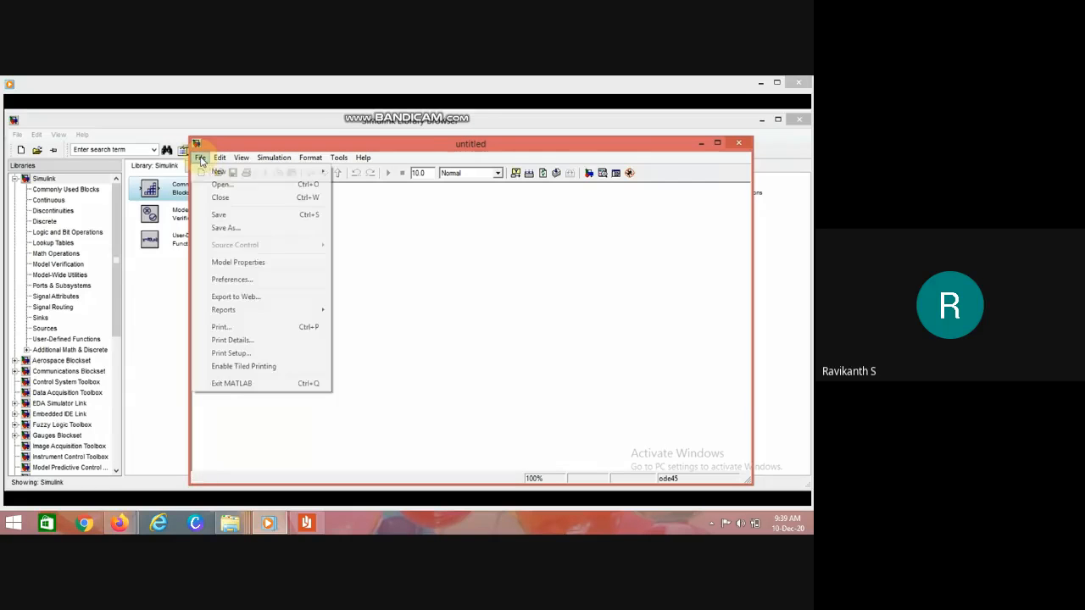
left_click(222, 216)
left_click(426, 203)
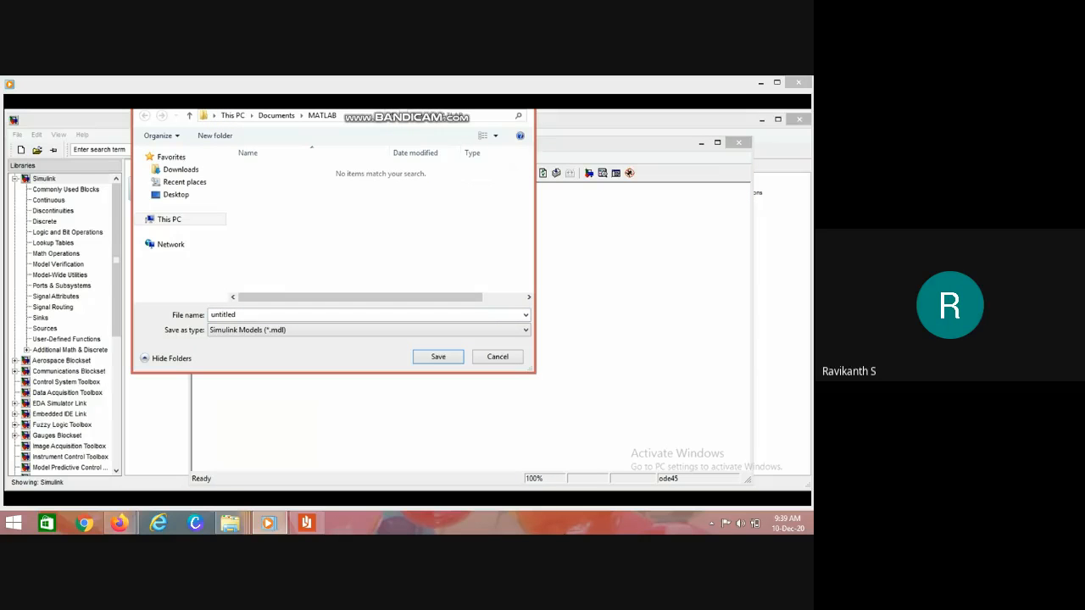
left_click_drag(171, 97, 313, 187)
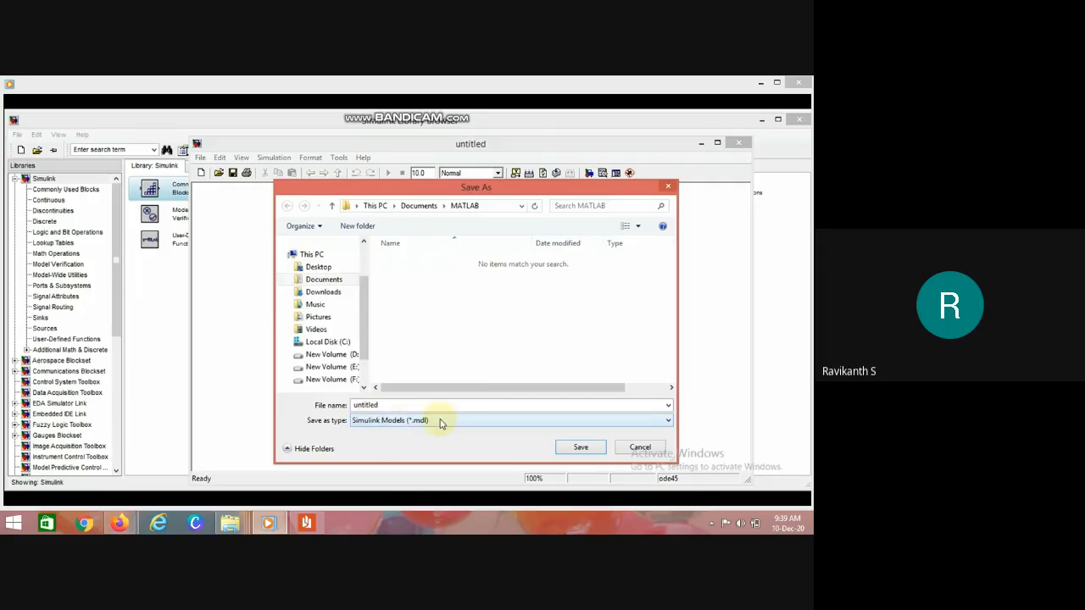
double_click(386, 408)
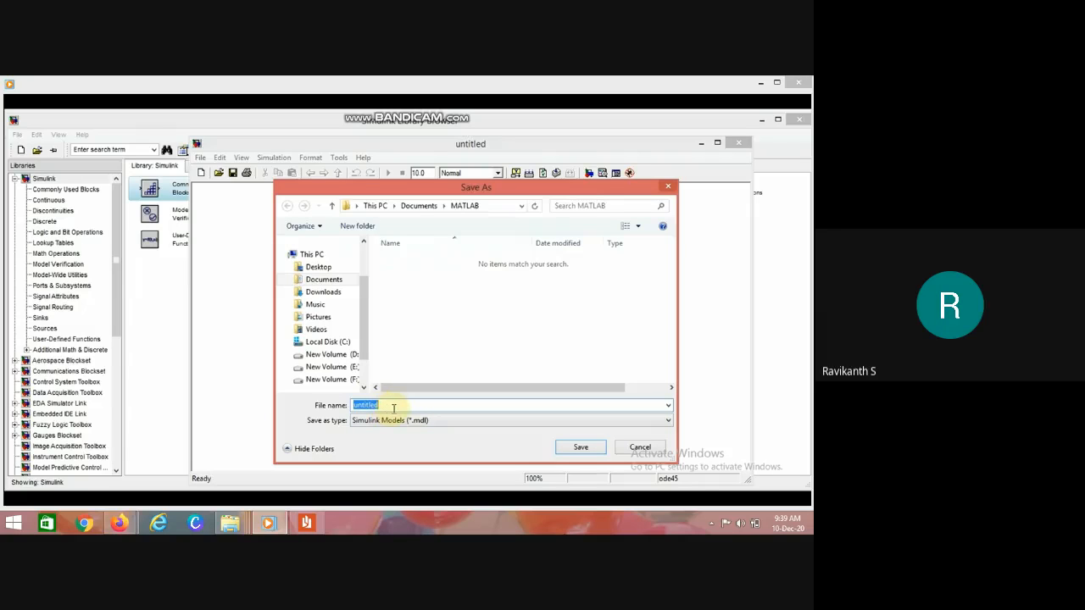
type("si")
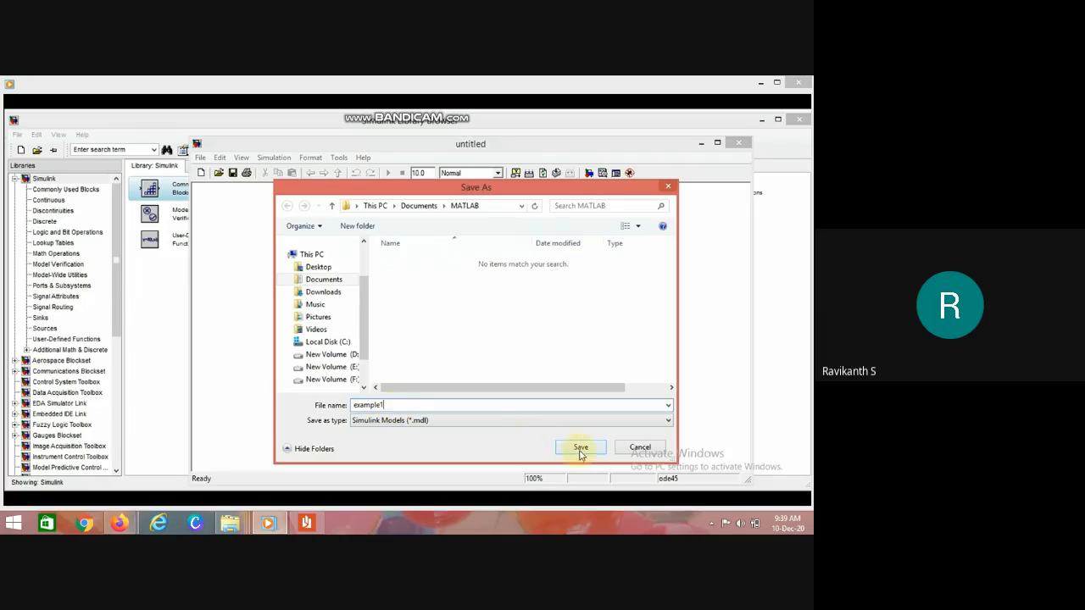
left_click(319, 269)
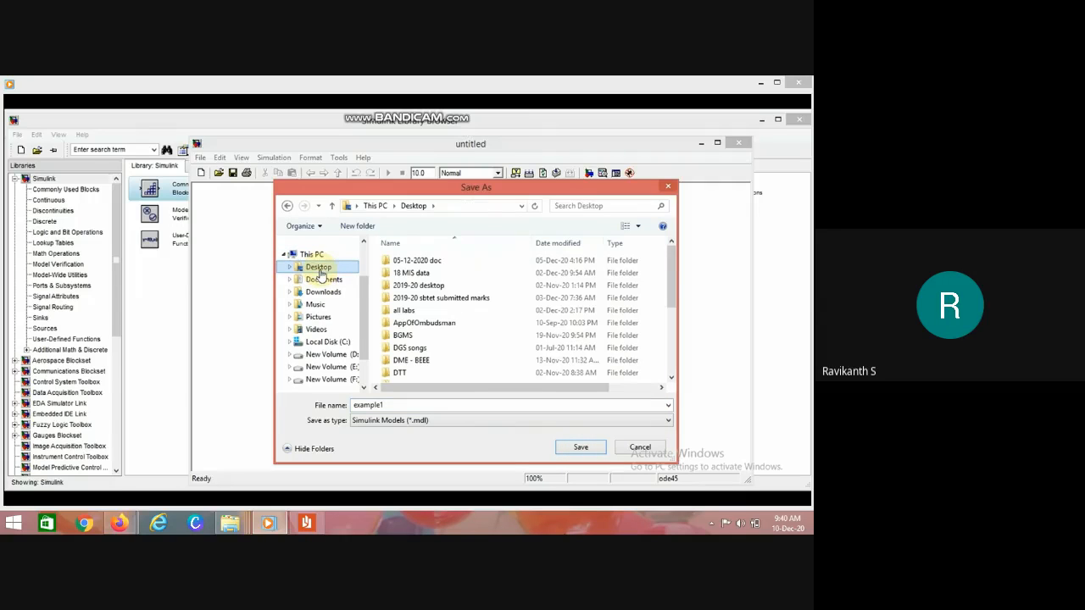
left_click(593, 448)
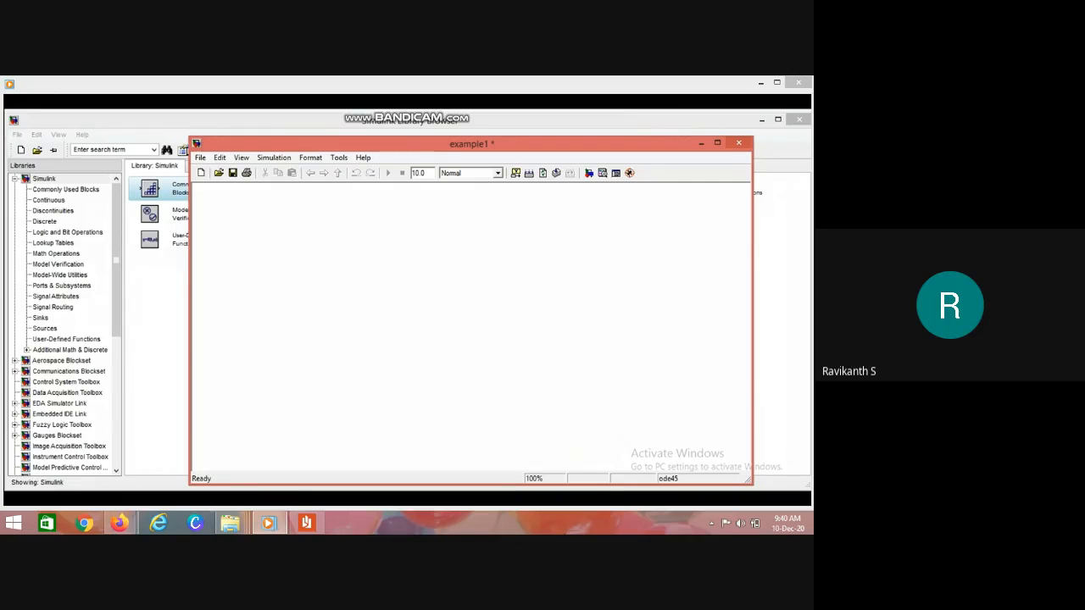
mouse_move(274, 499)
left_click(13, 498)
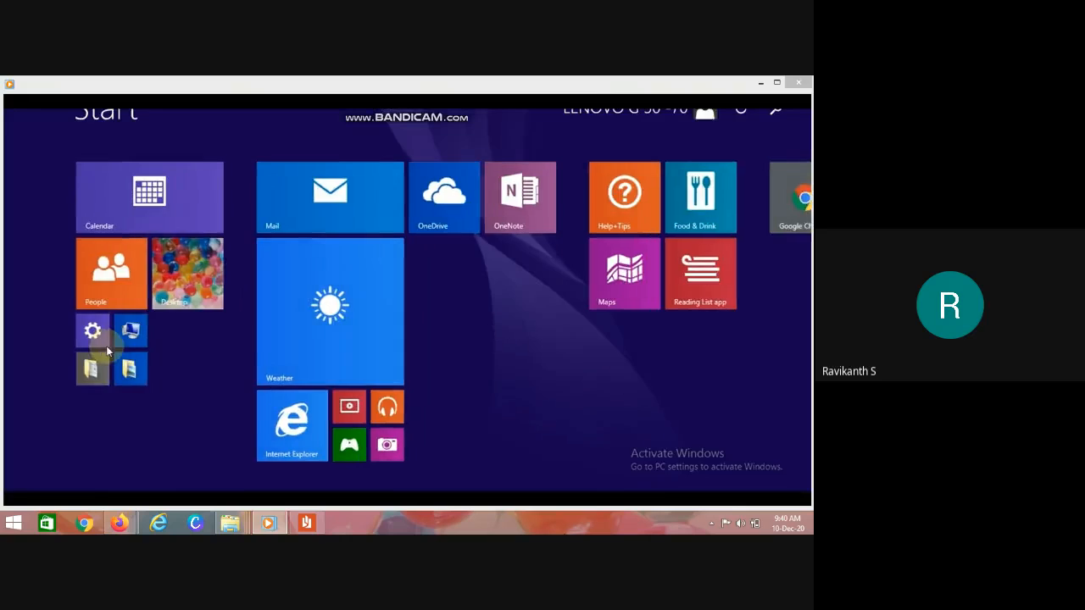
left_click(163, 301)
left_click(161, 294)
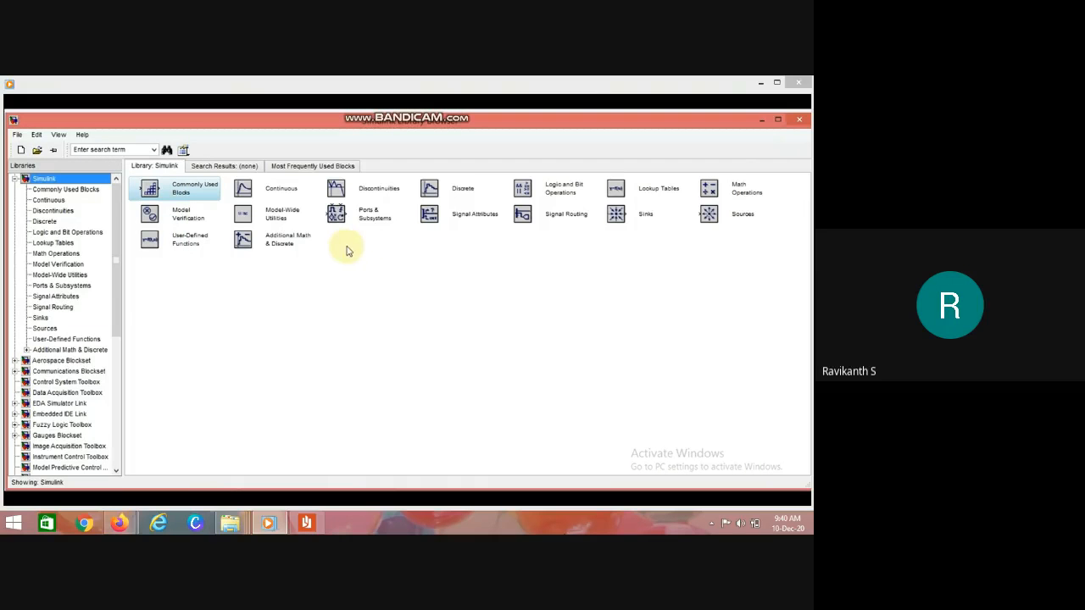
- Minimize the Simulink Library Browser and switch to the MATLAB main window
left_click(762, 121)
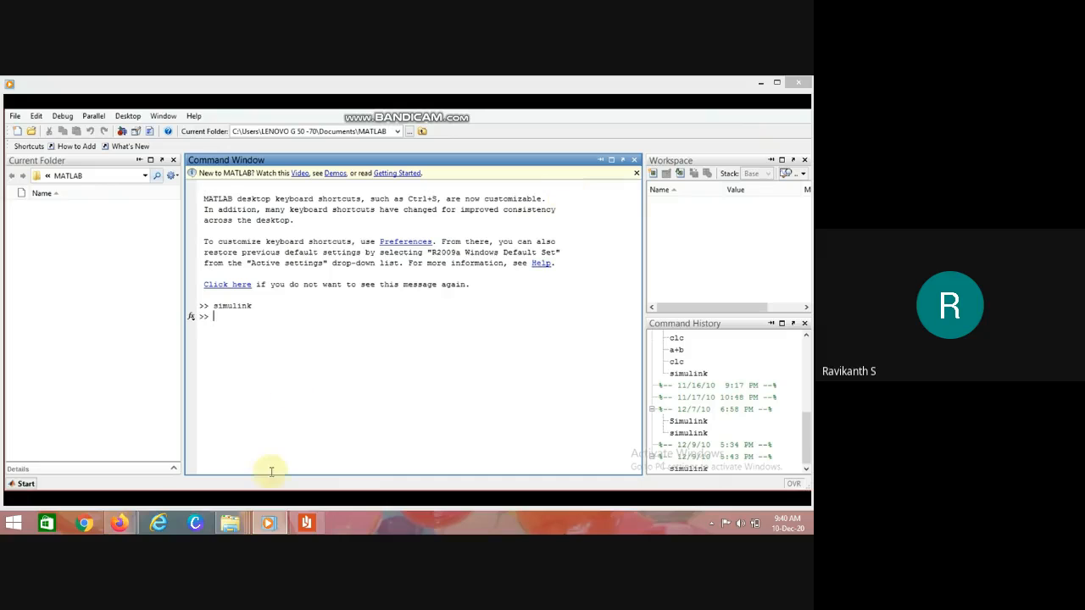
left_click(268, 523)
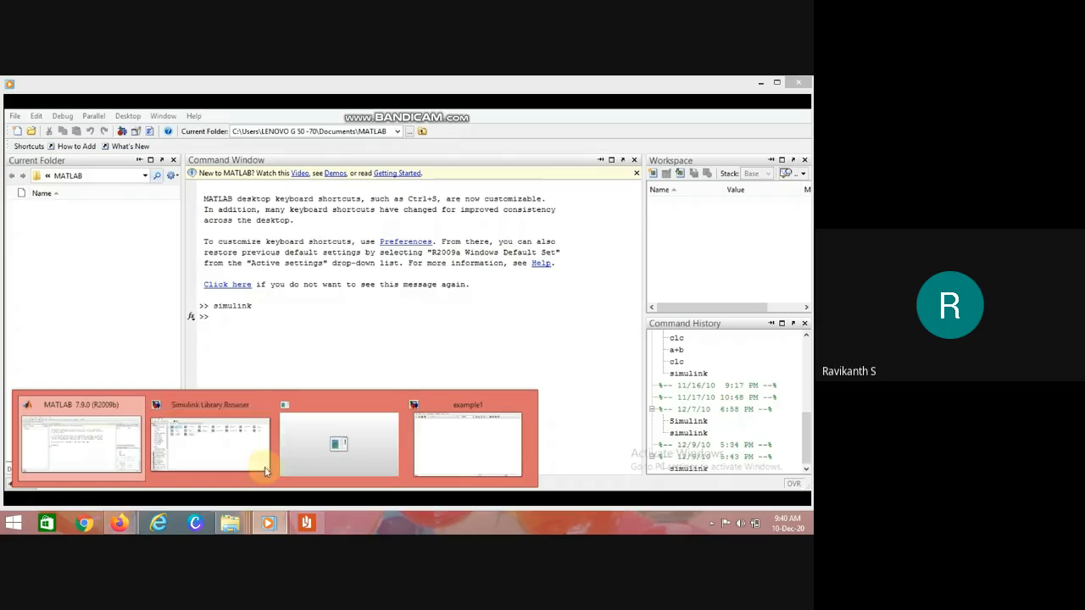
left_click(115, 422)
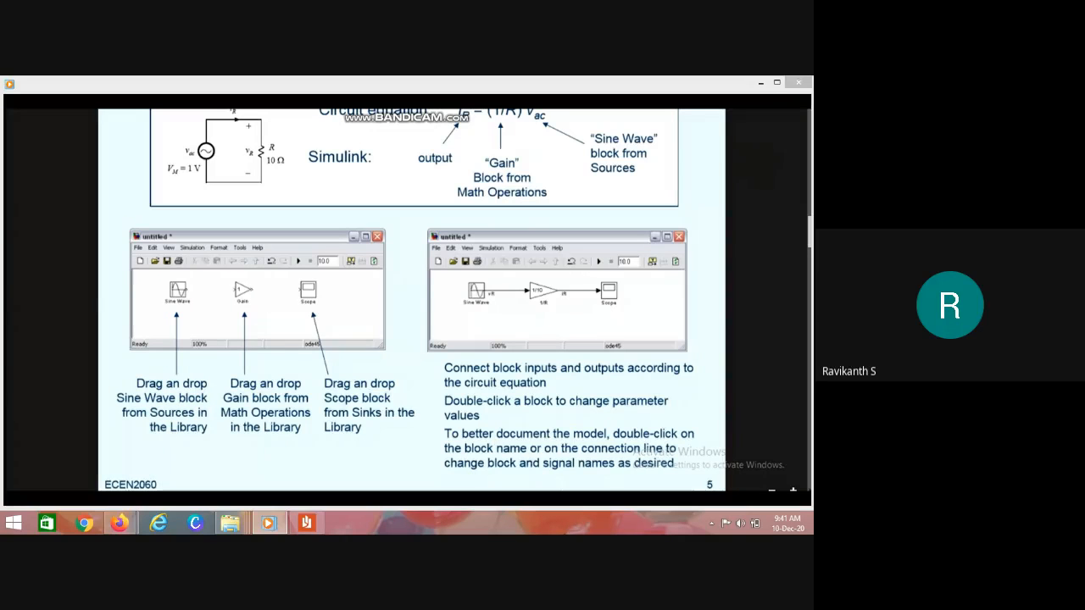
- Return from the circuit slide to Simulink and add a Sine Wave block from the Sources library to example1
key("alt+Tab")
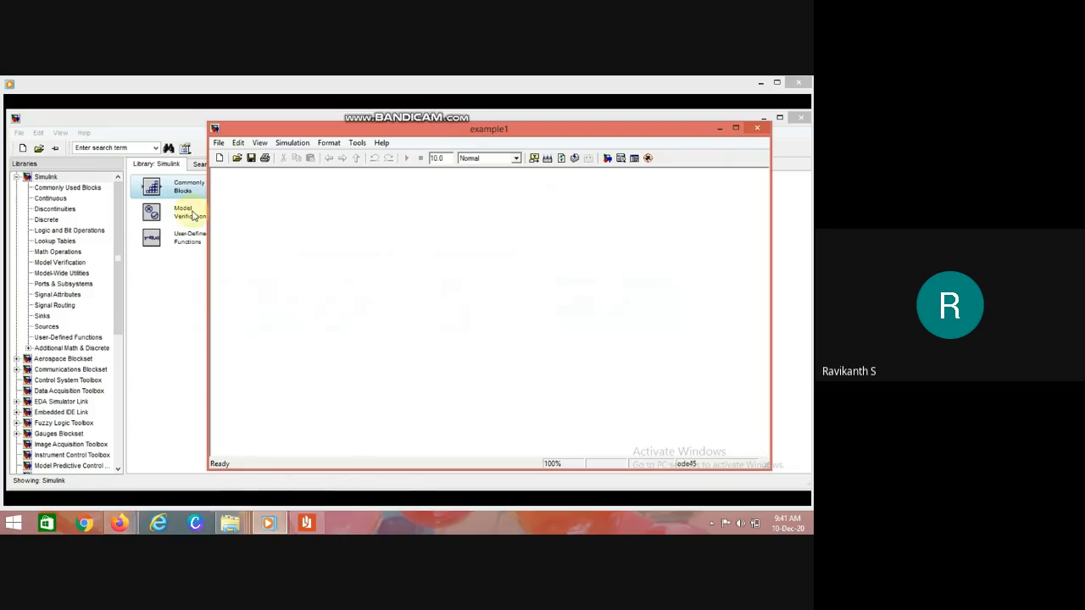
left_click(38, 328)
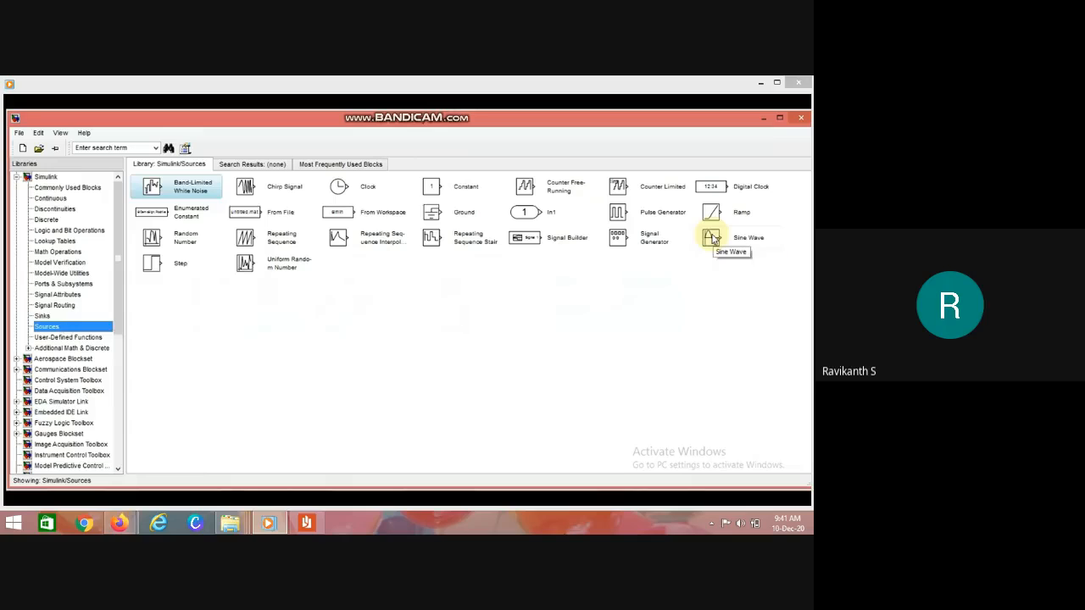
left_click(712, 238)
right_click(712, 239)
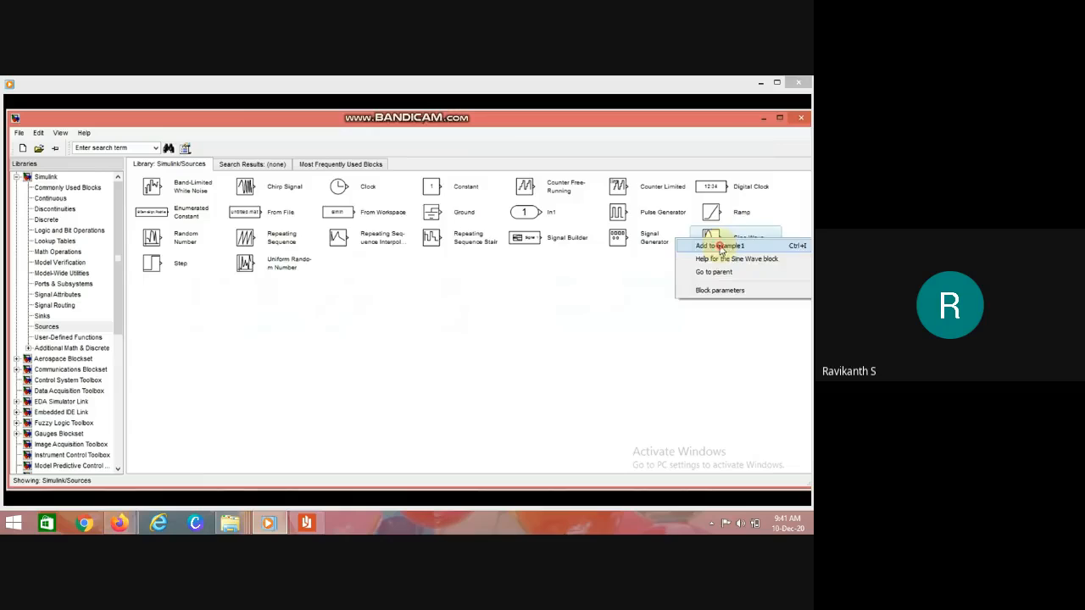
left_click(721, 246)
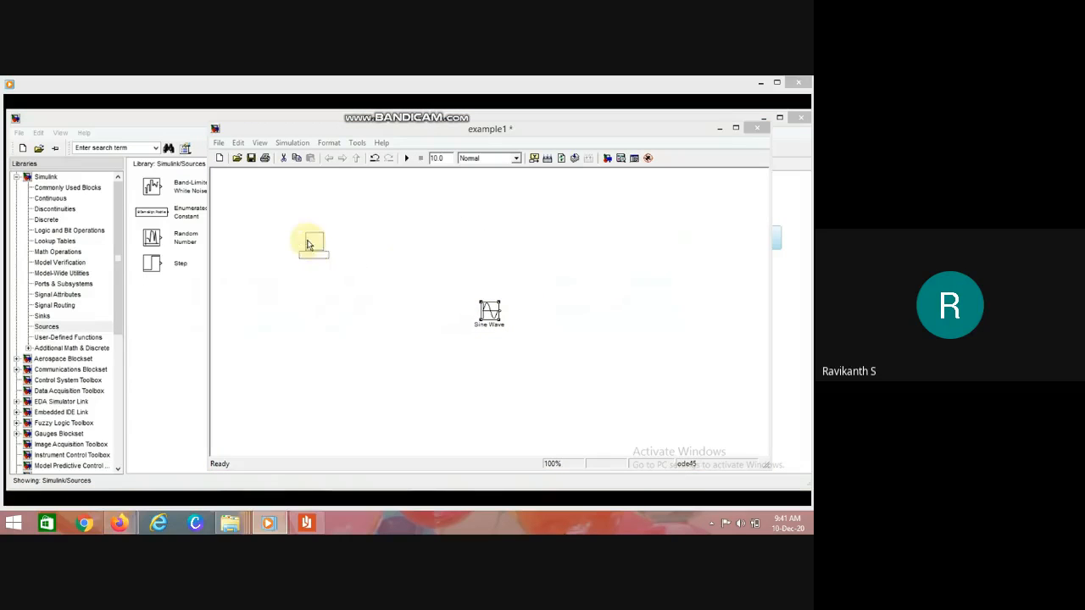
- Move the Sine Wave block to the left side of the example1 canvas and enlarge it
left_click_drag(284, 235, 272, 261)
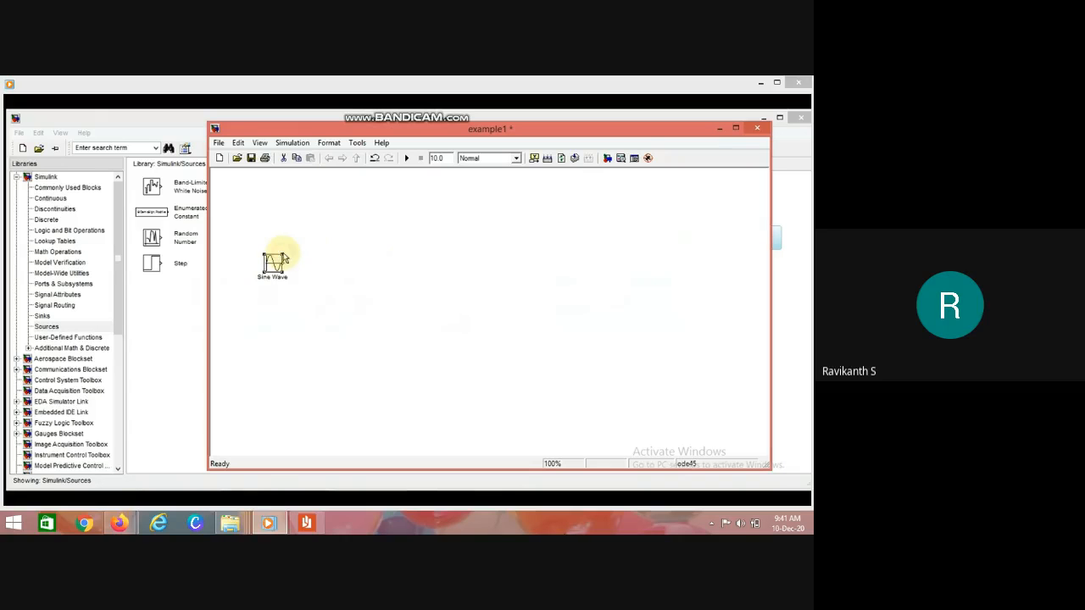
left_click_drag(286, 251, 297, 203)
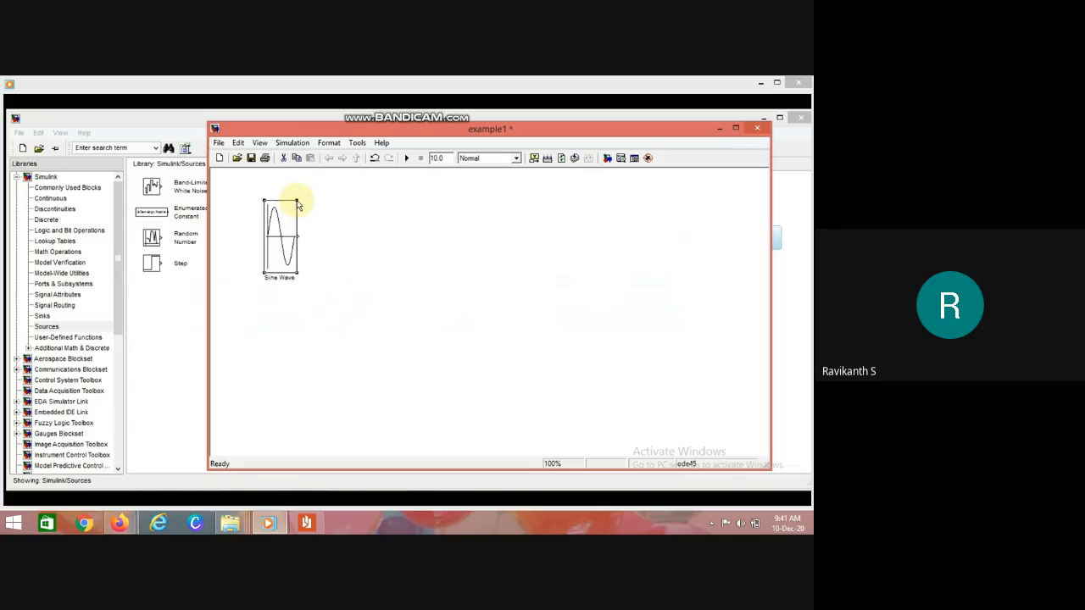
left_click(263, 274)
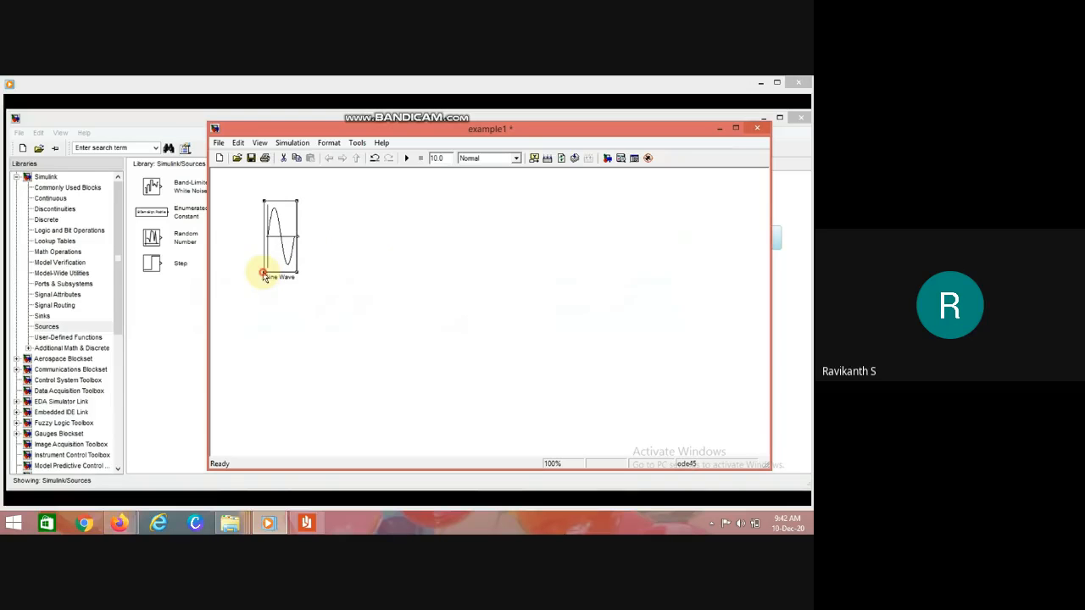
mouse_move(263, 274)
left_mouse_down()
mouse_move(242, 274)
mouse_move(270, 280)
left_mouse_up()
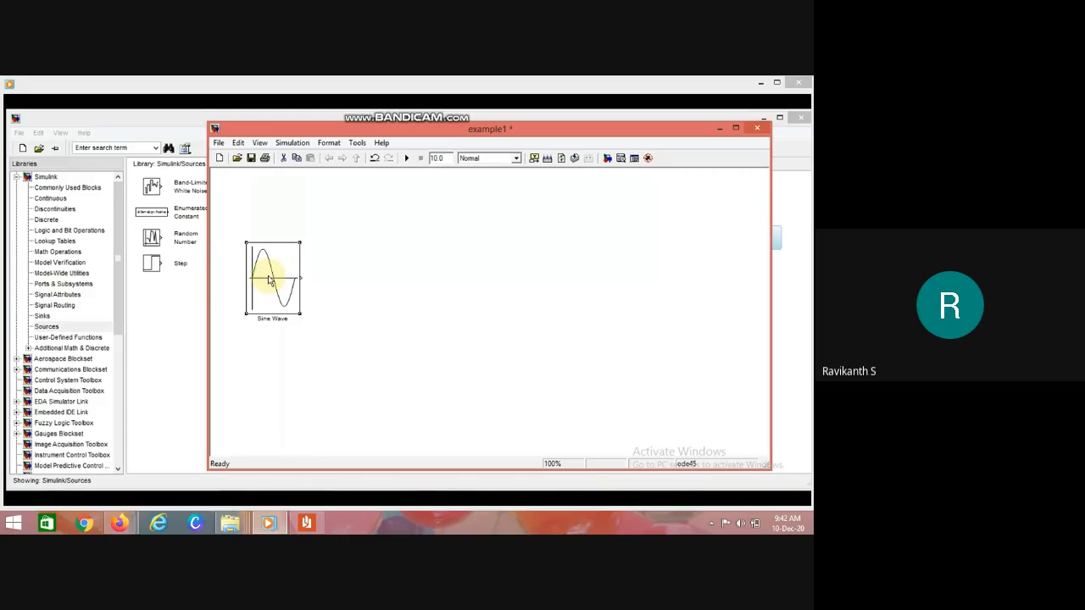
- Check the circuit slide, then add a Gain block from the Math Operations library to example1
left_click(513, 312)
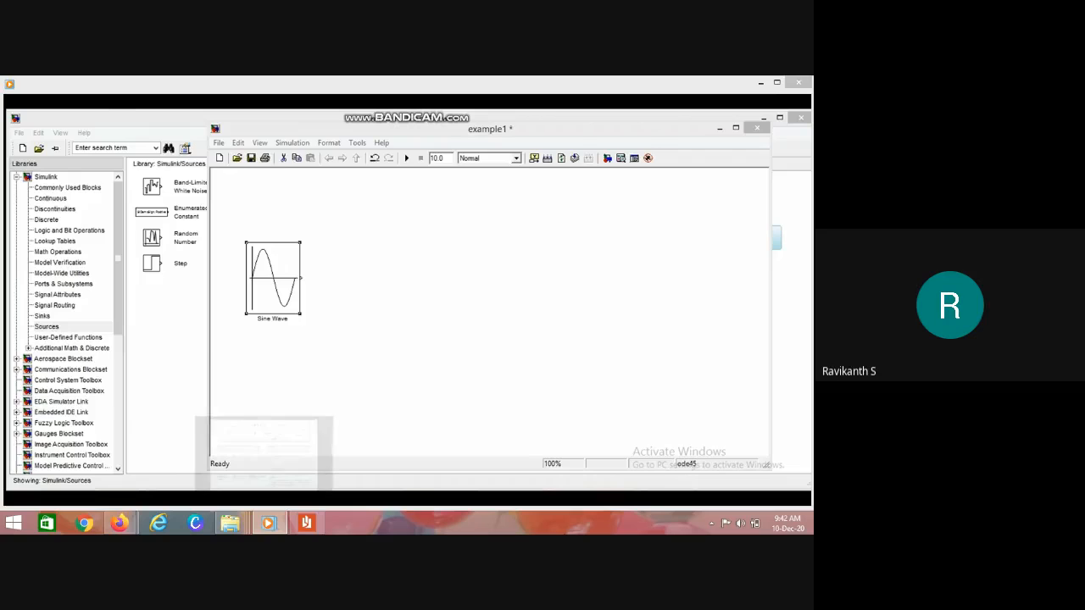
left_click(264, 490)
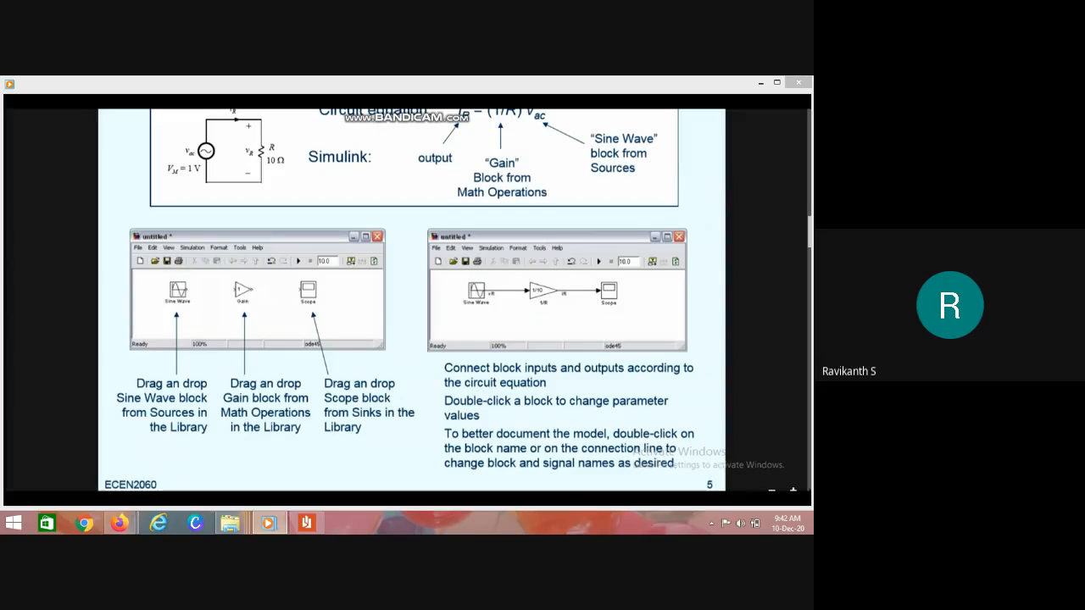
key("alt+Tab")
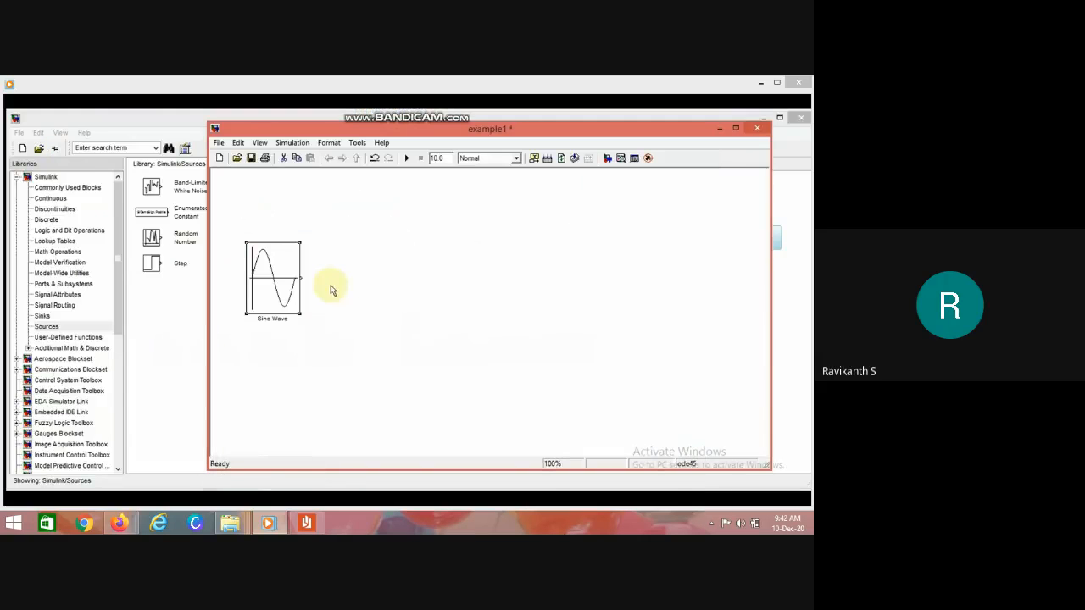
left_click(59, 252)
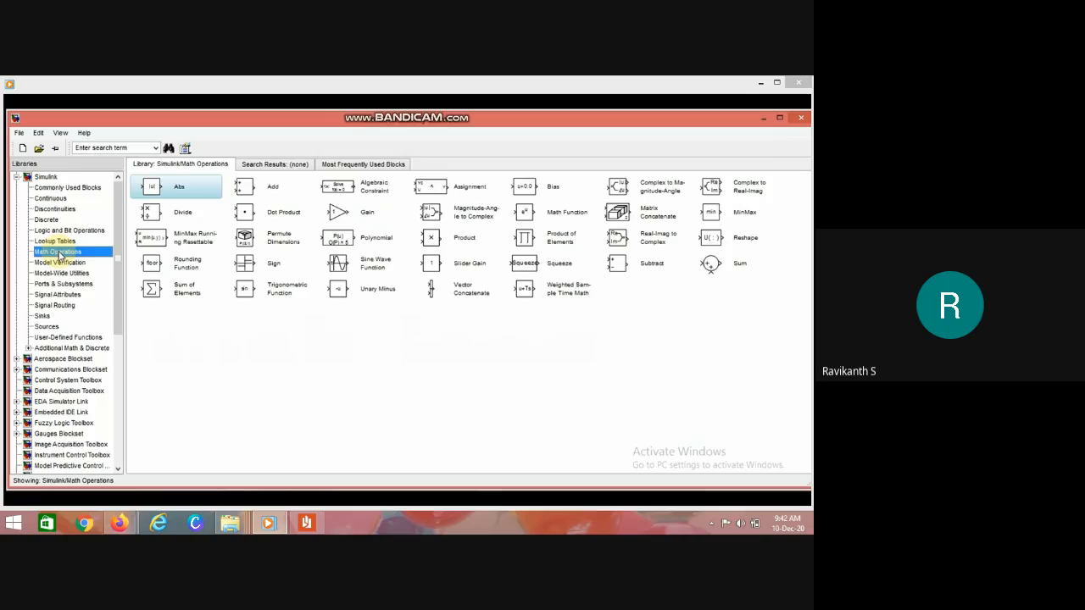
right_click(333, 212)
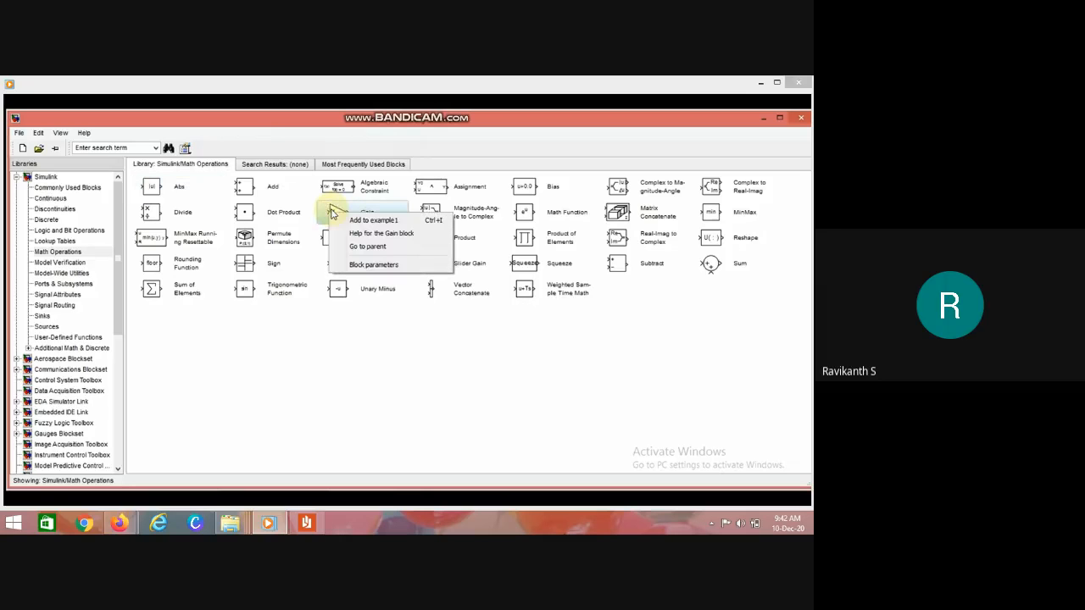
left_click(386, 222)
- Place the Gain block right of the Sine Wave block, enlarge it and align its input with the Sine Wave output
left_click(489, 311)
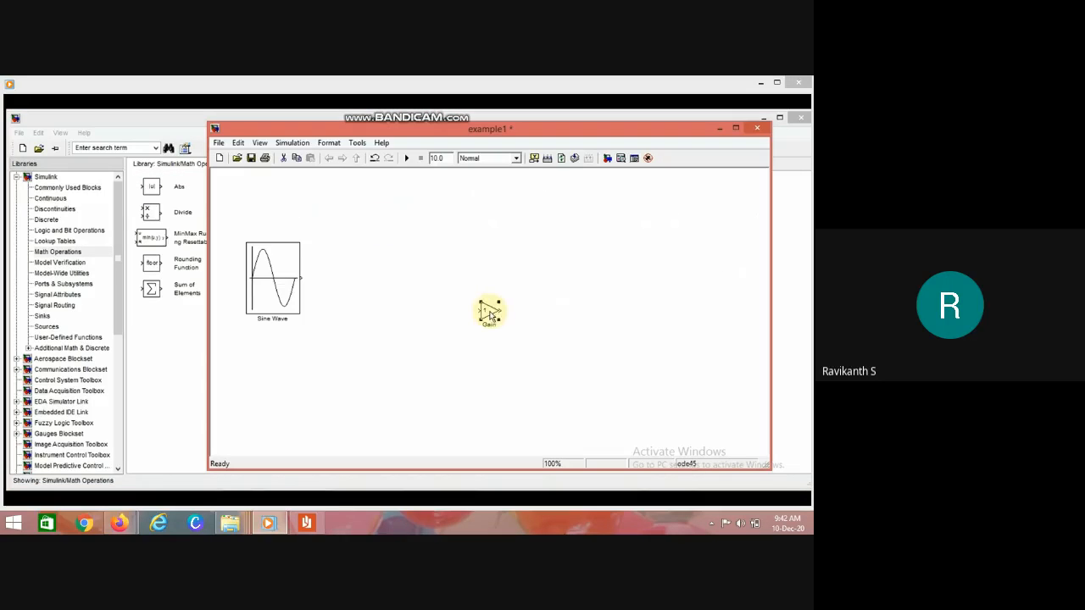
left_click_drag(301, 278, 398, 238)
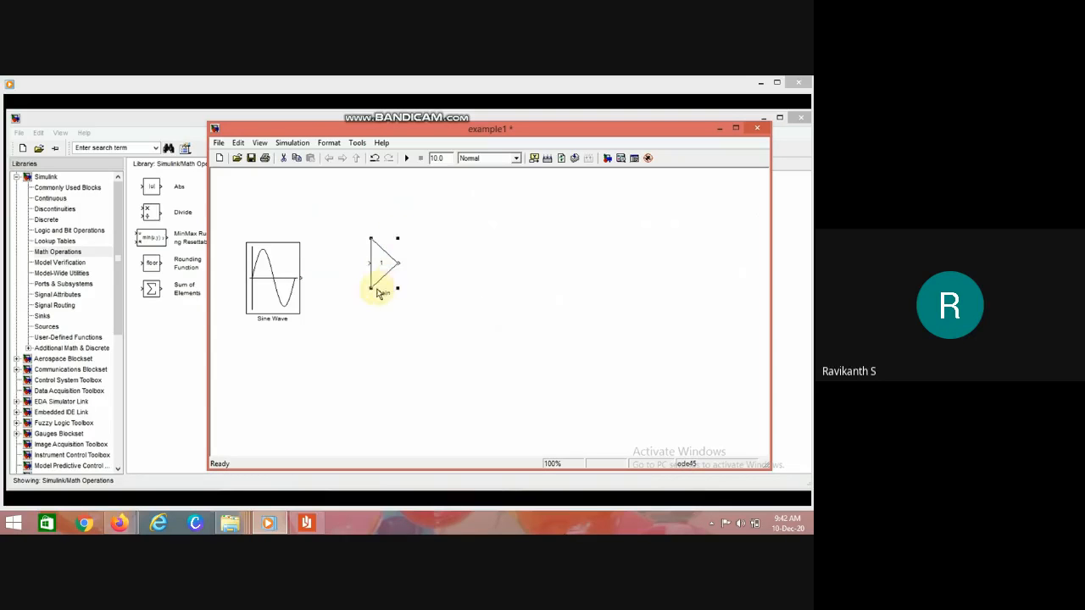
left_click_drag(369, 289, 404, 312)
left_click_drag(431, 271, 420, 284)
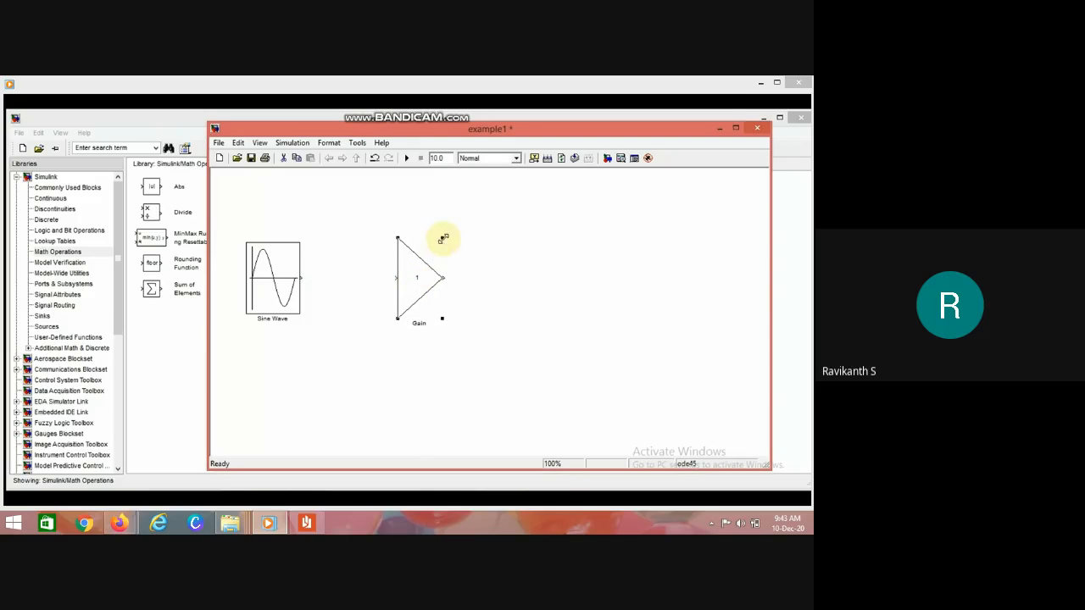
left_click_drag(442, 239, 439, 243)
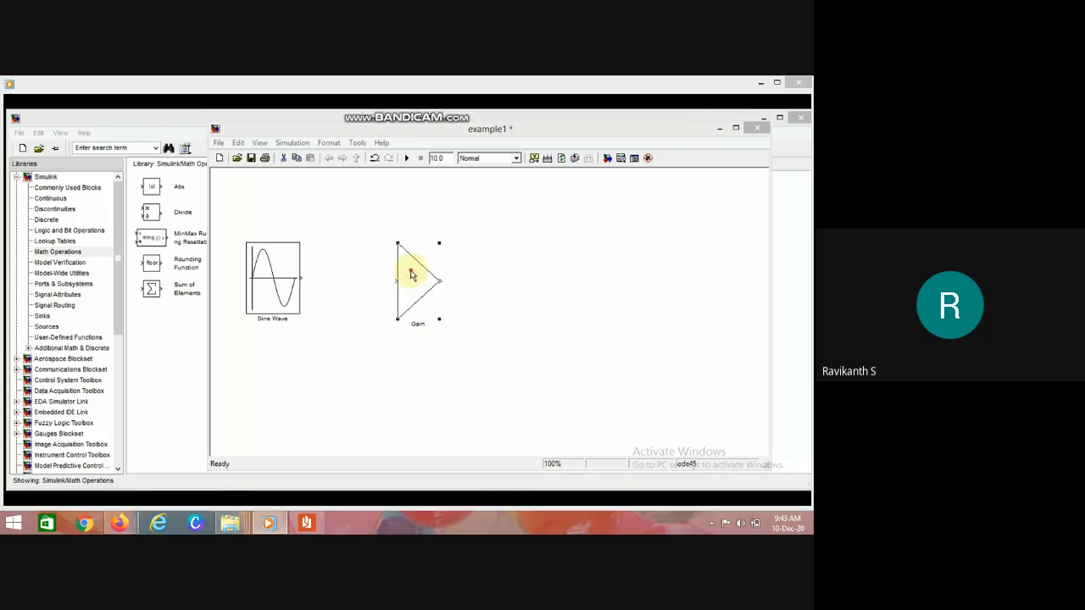
mouse_move(411, 273)
left_mouse_down()
mouse_move(389, 272)
mouse_move(419, 284)
left_mouse_up()
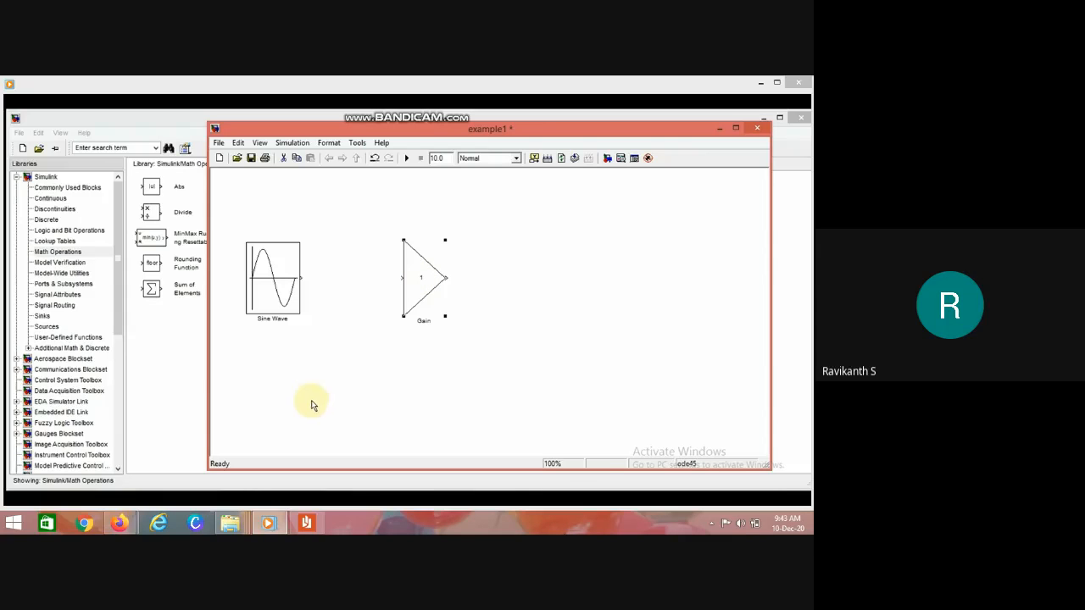
- Check the circuit slide again and add a Scope block from the Sinks library to example1
left_click(293, 498)
left_click(273, 441)
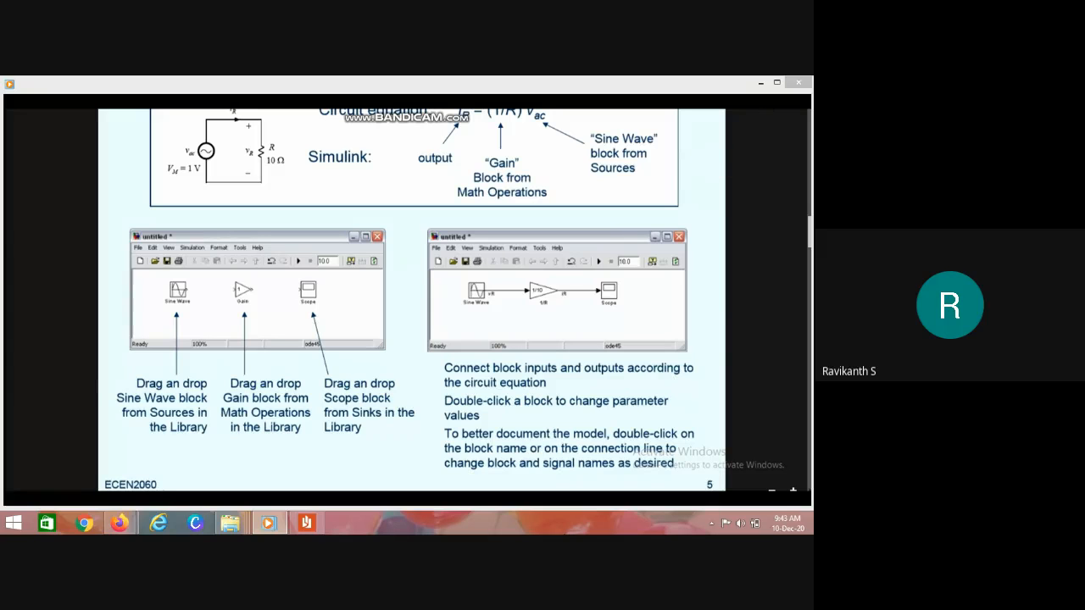
key("alt+Tab")
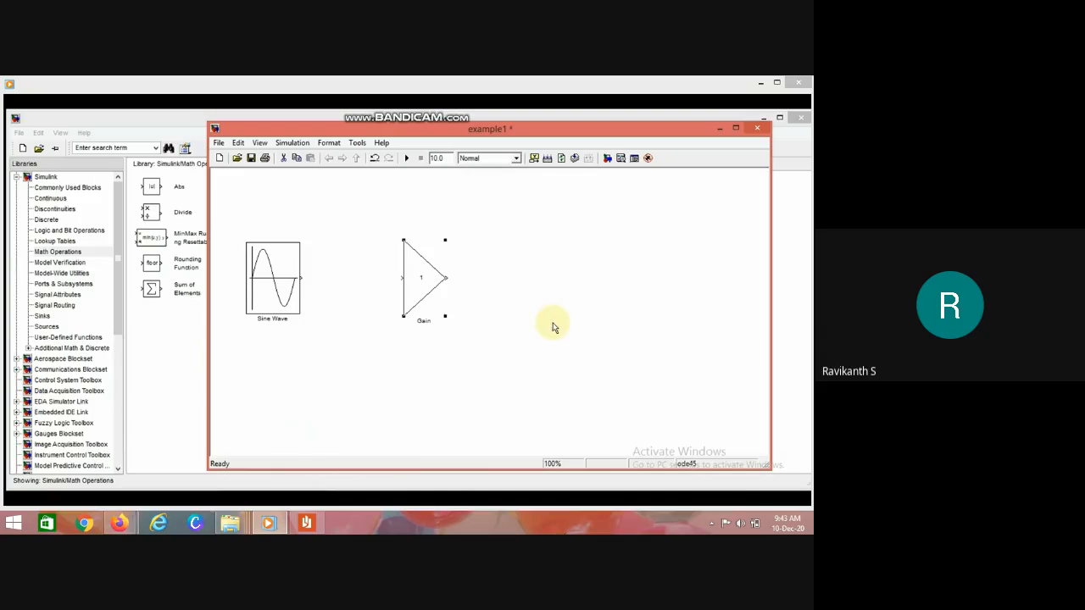
left_click(41, 317)
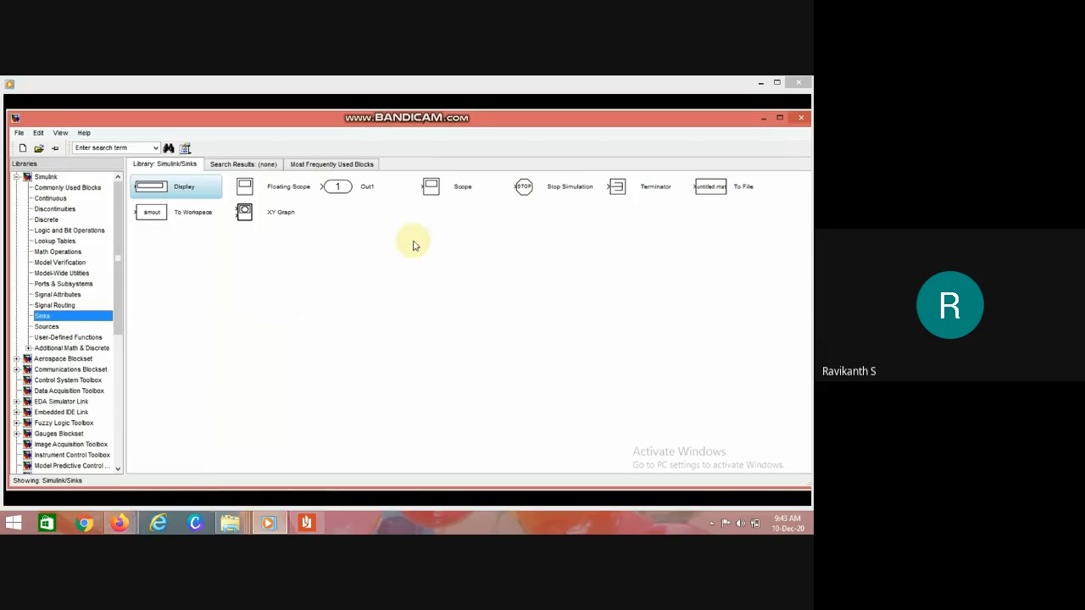
left_click(434, 187)
right_click(434, 187)
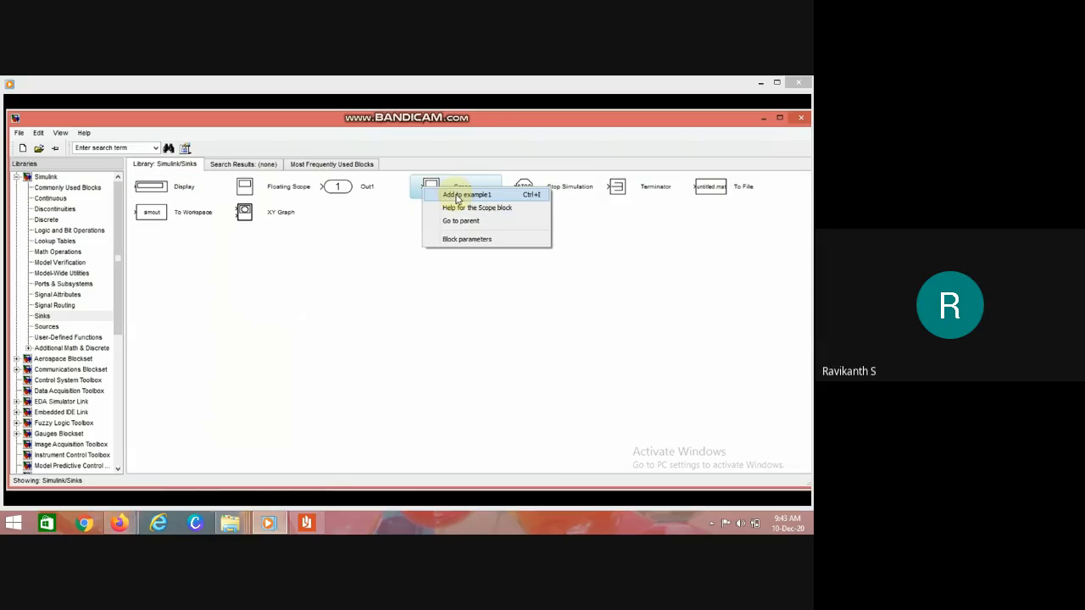
left_click(458, 197)
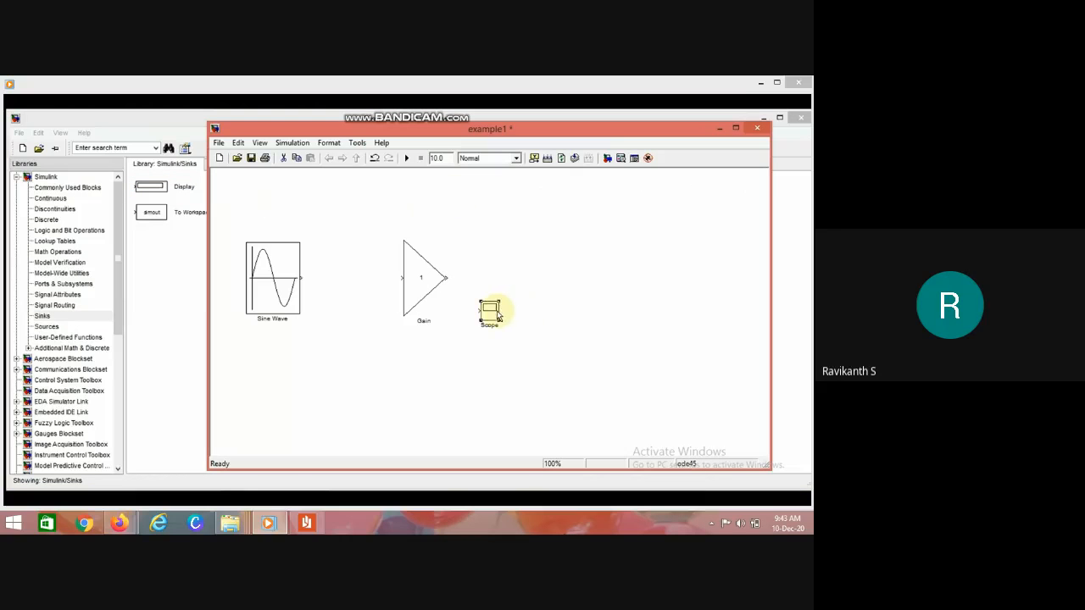
- Place the Scope block right of the Gain block and enlarge it to about the Sine Wave block's size
left_click_drag(498, 315, 583, 276)
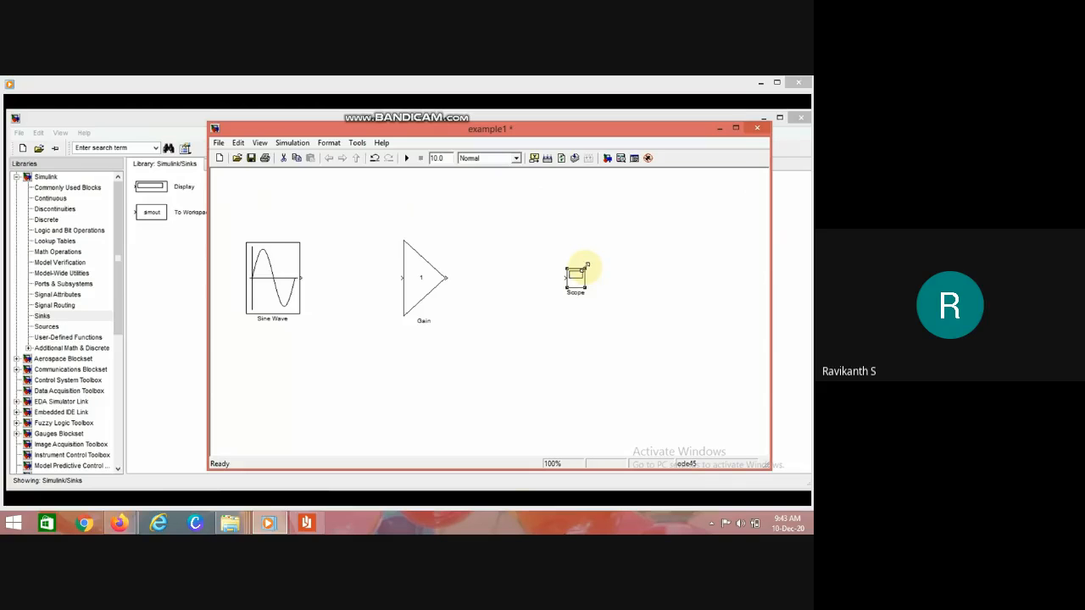
left_click_drag(585, 268, 594, 227)
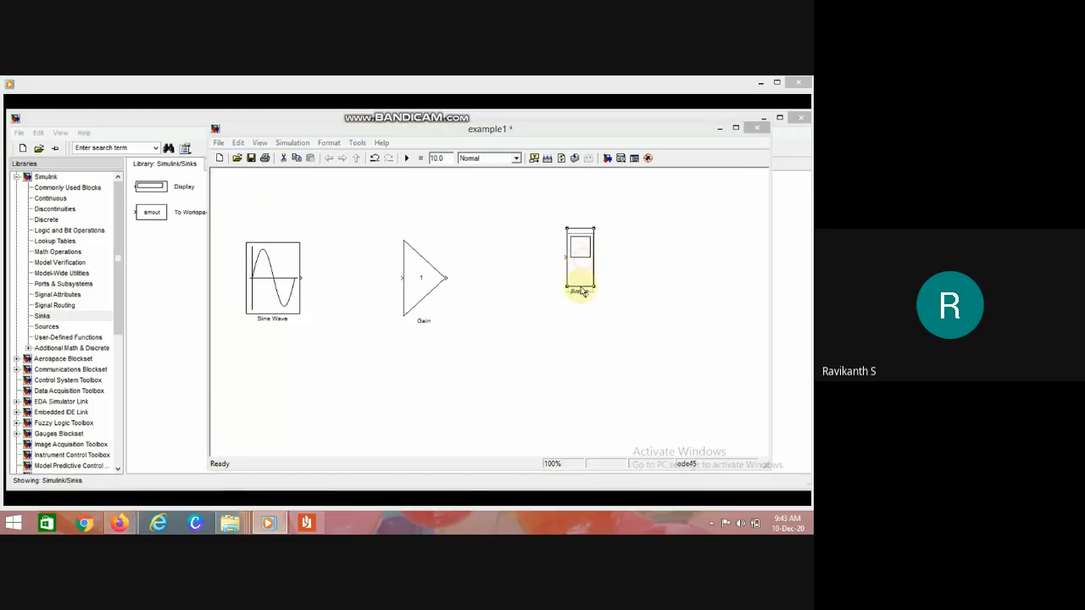
left_click_drag(581, 288, 584, 292)
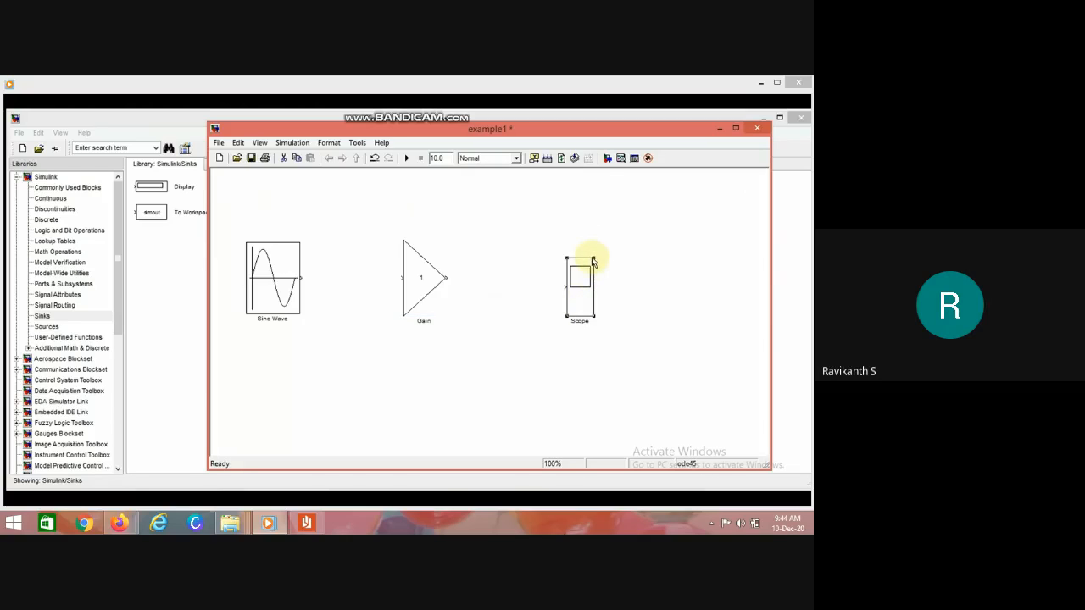
left_click_drag(595, 254, 600, 244)
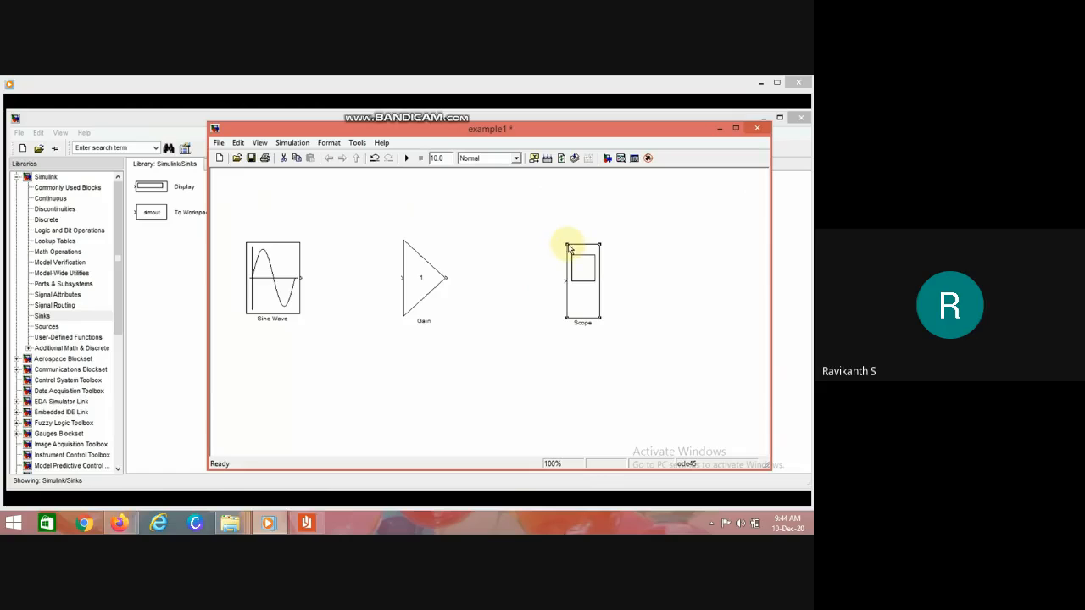
left_click_drag(563, 244, 538, 246)
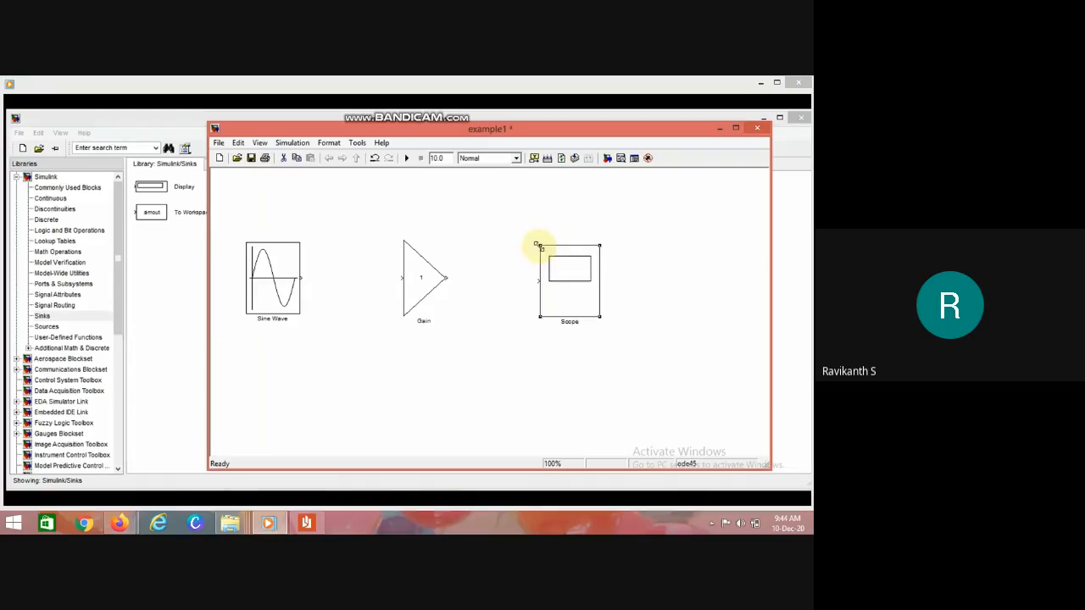
left_click(639, 257)
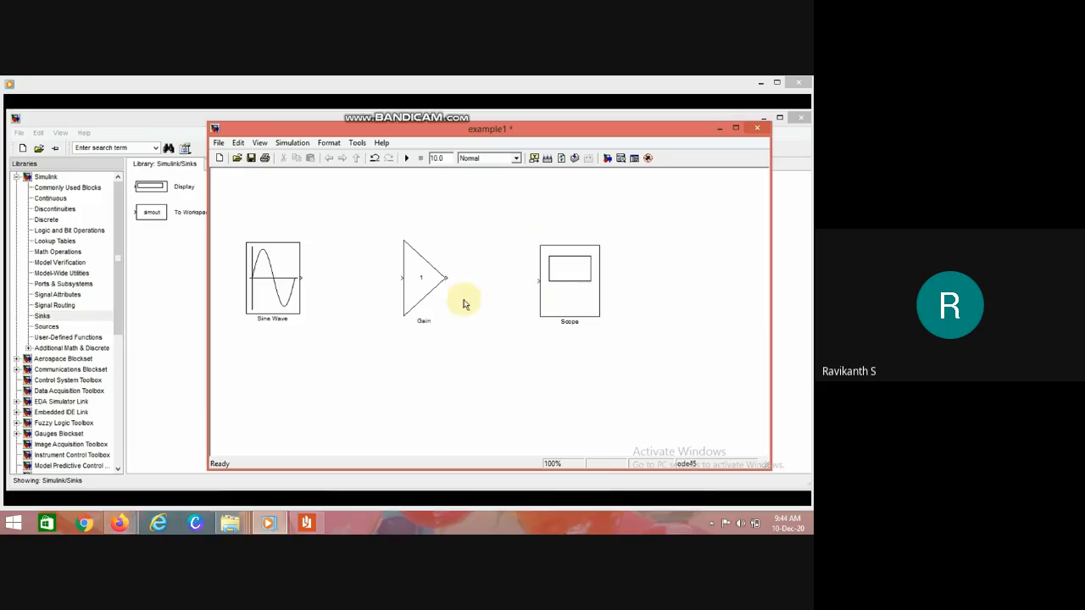
- Move the Sine Wave block's name label above the block
left_click(275, 320)
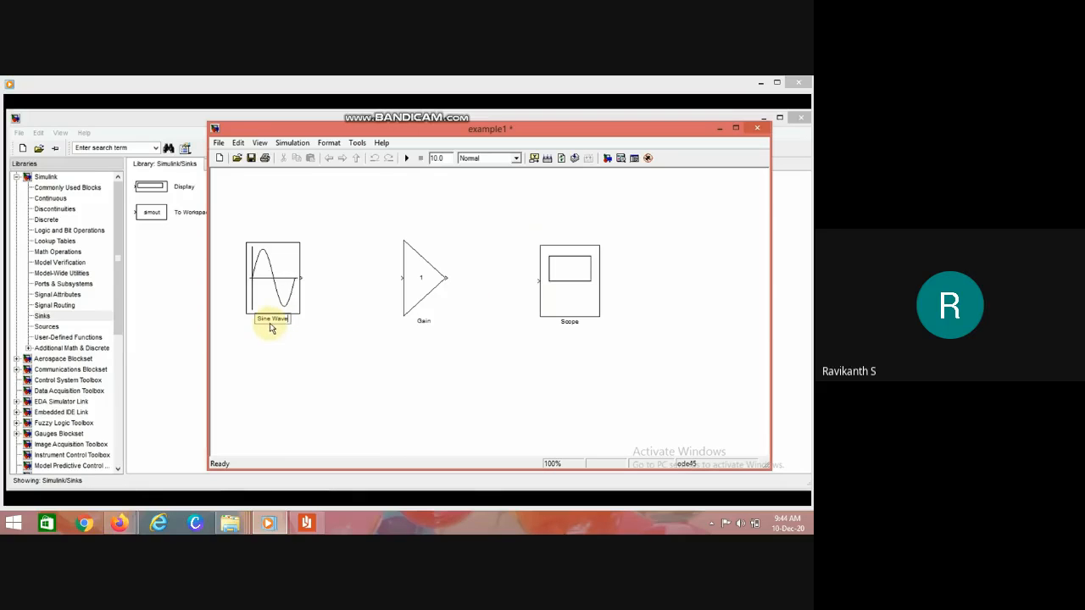
left_click_drag(269, 323, 272, 228)
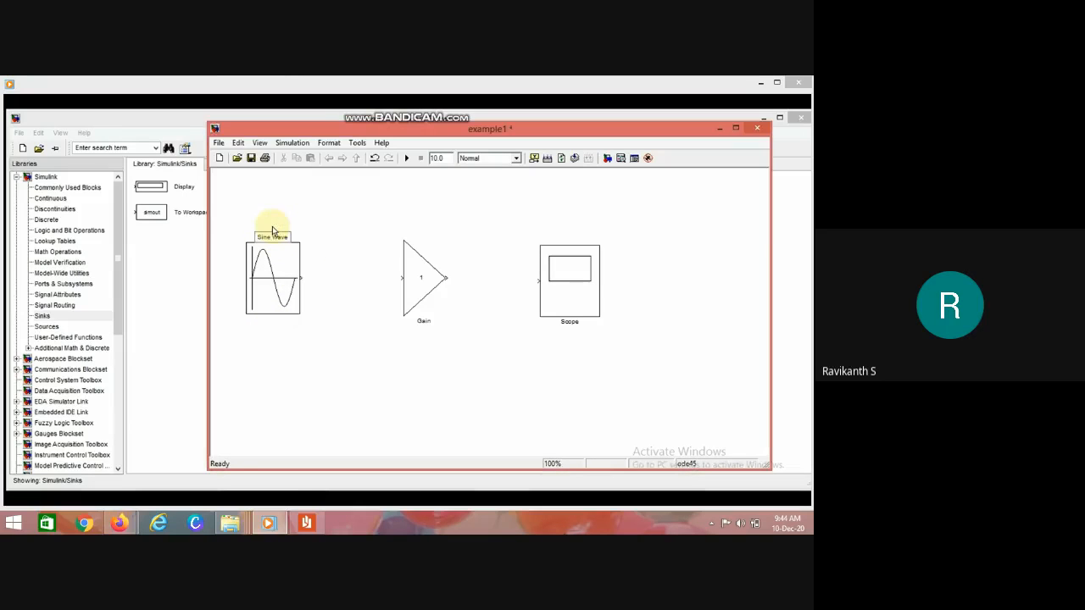
left_click_drag(427, 318, 427, 319)
- Rename the Scope block as output and return to the circuit slide
left_click(572, 326)
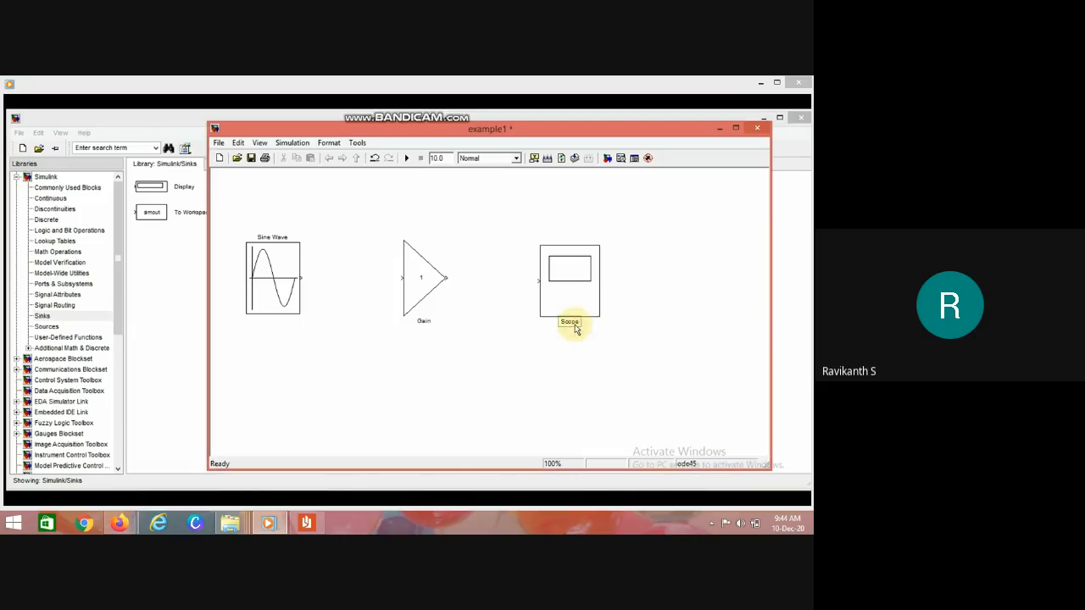
key("BackSpace")
key("BackSpace")
key("BackSpace")
key("BackSpace")
key("BackSpace")
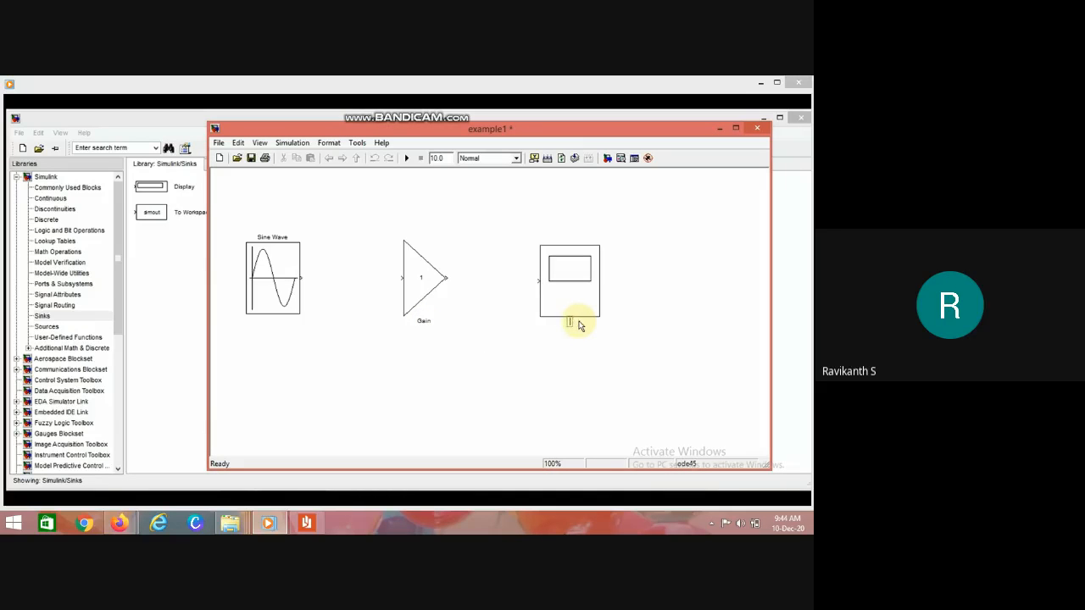
type("output")
left_click(668, 300)
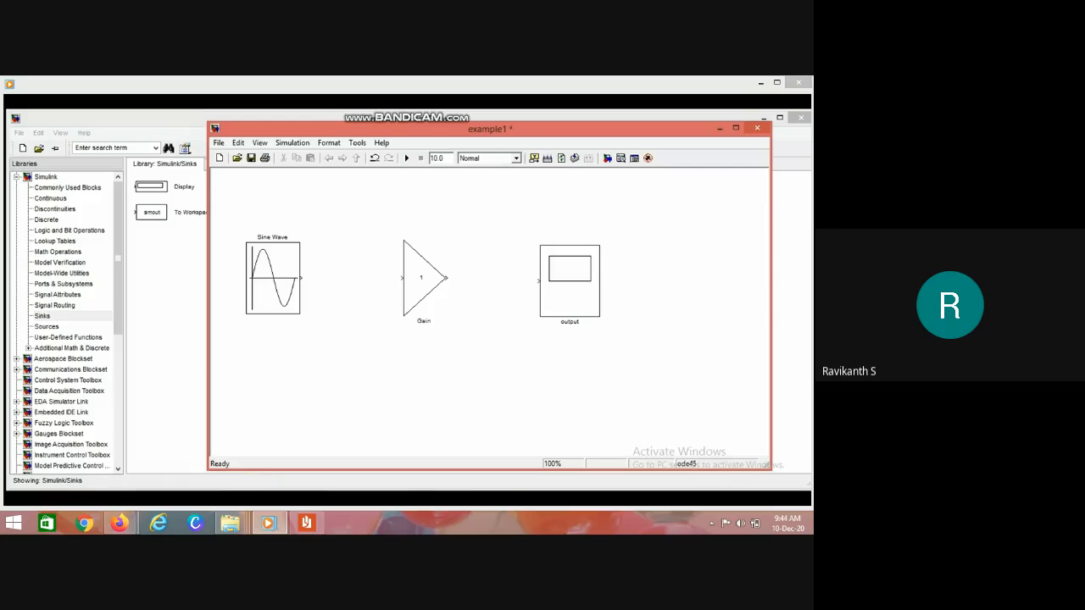
left_click(247, 490)
key("alt+Tab")
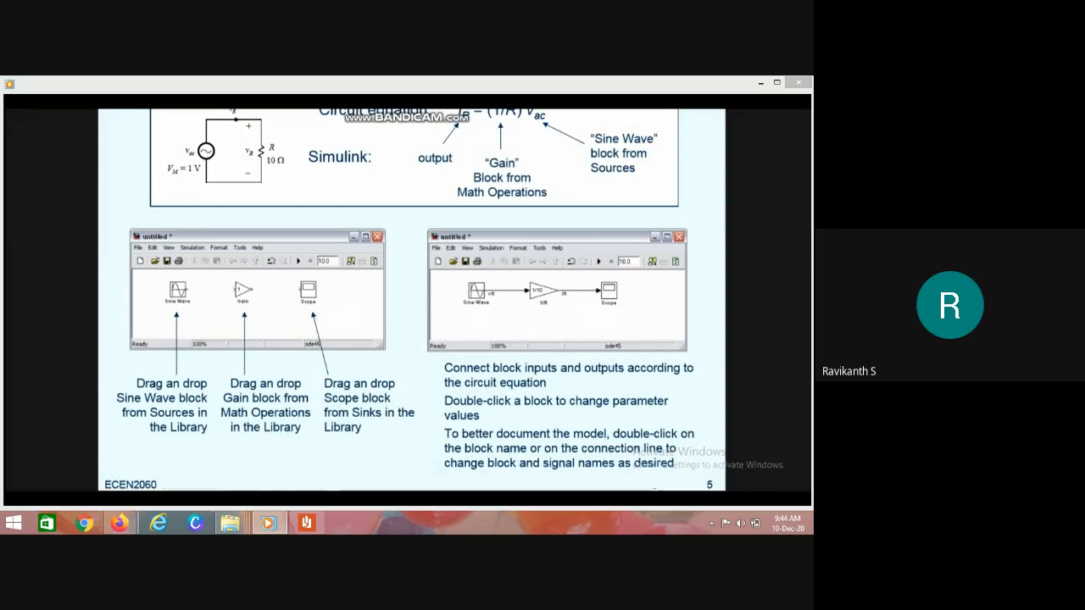
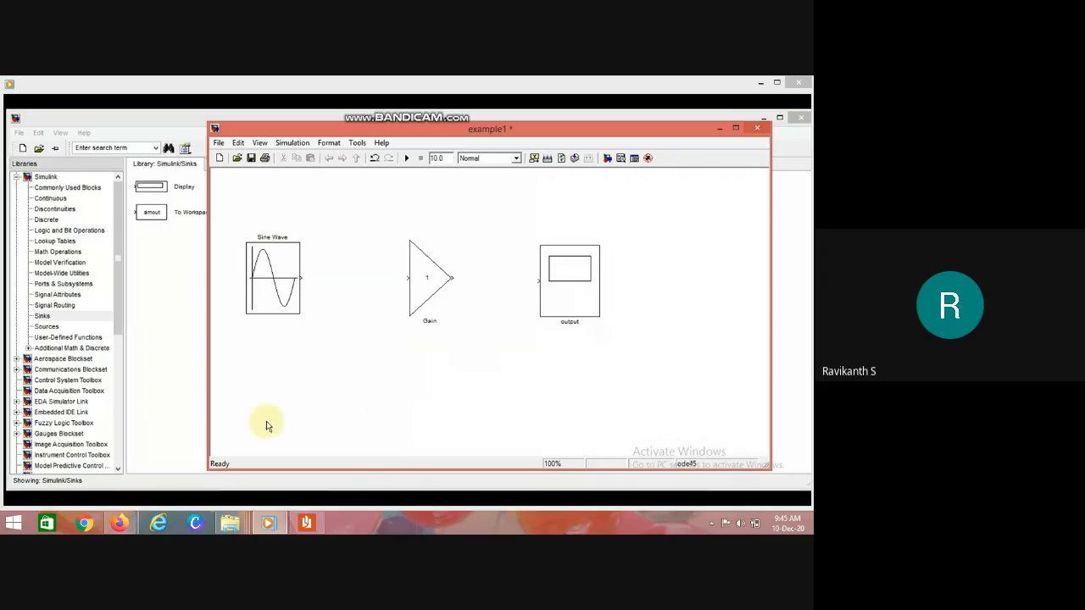
- Check the circuit slide, and connect the Sine Wave block to the Gain block and the Gain block to the output scope
left_click(266, 500)
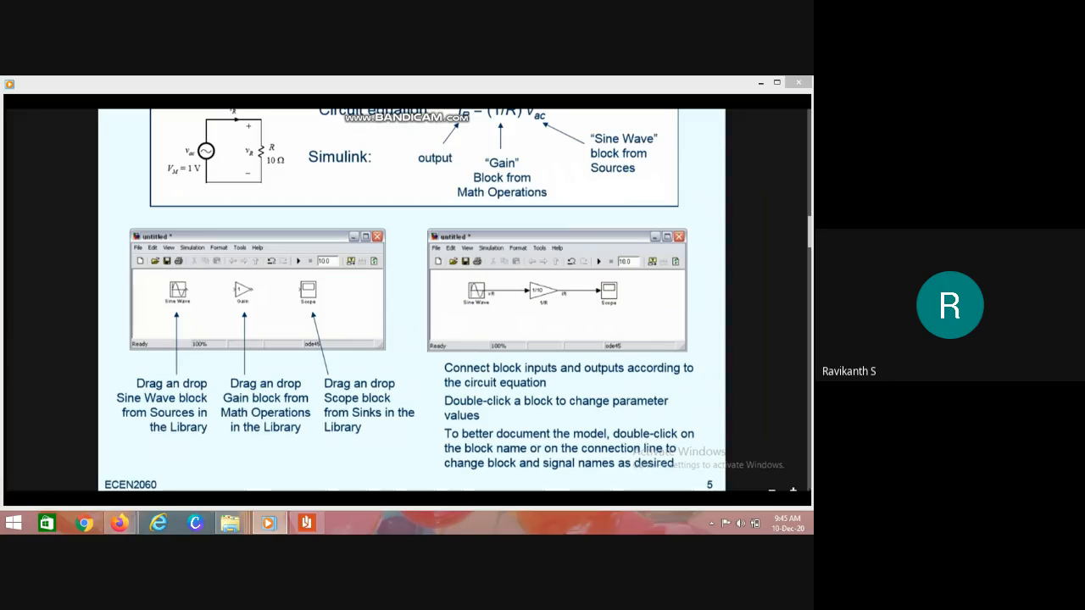
key("alt+Tab")
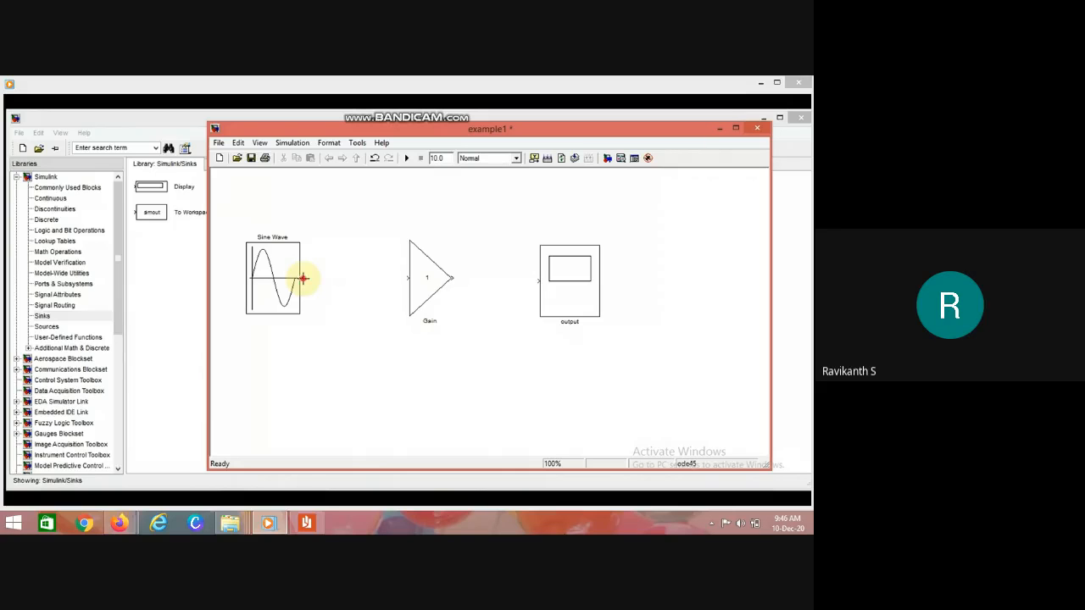
left_click_drag(304, 278, 408, 279)
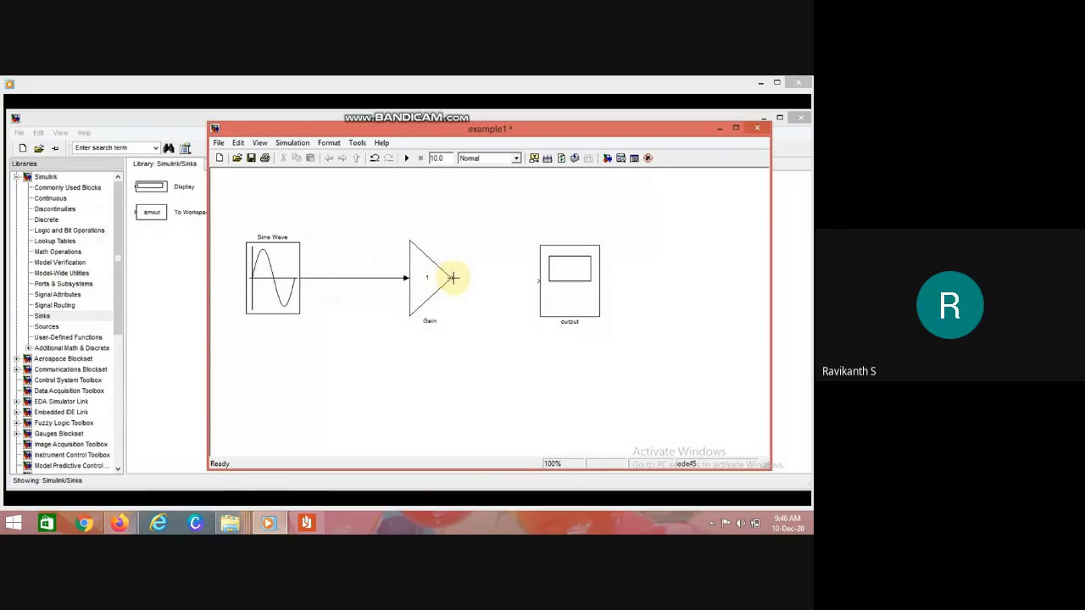
left_click_drag(452, 277, 537, 280)
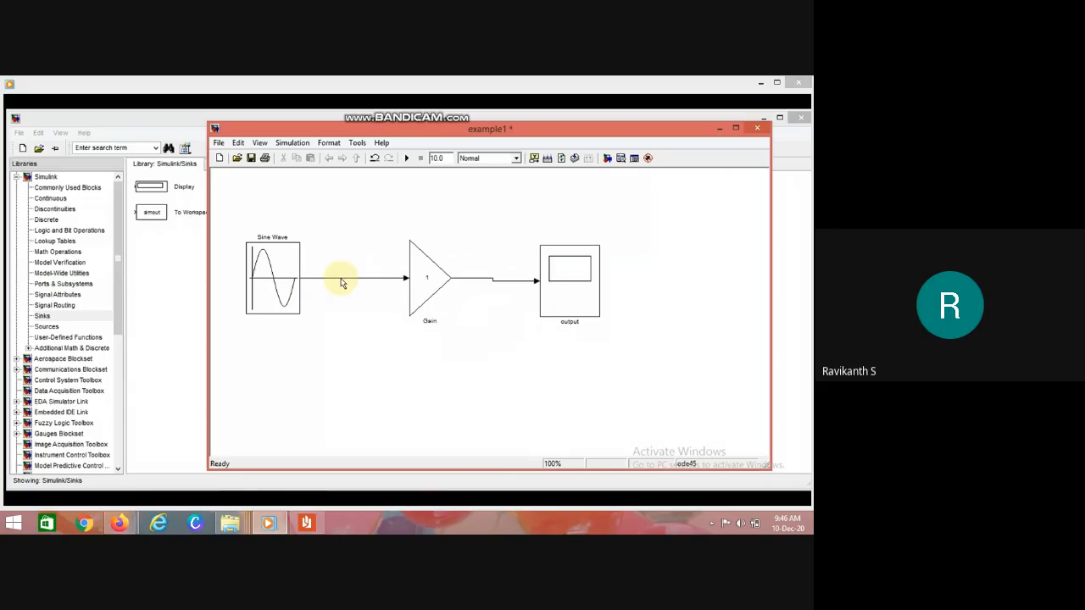
- Delete the connection lines on both sides of the Gain block
left_click(380, 279)
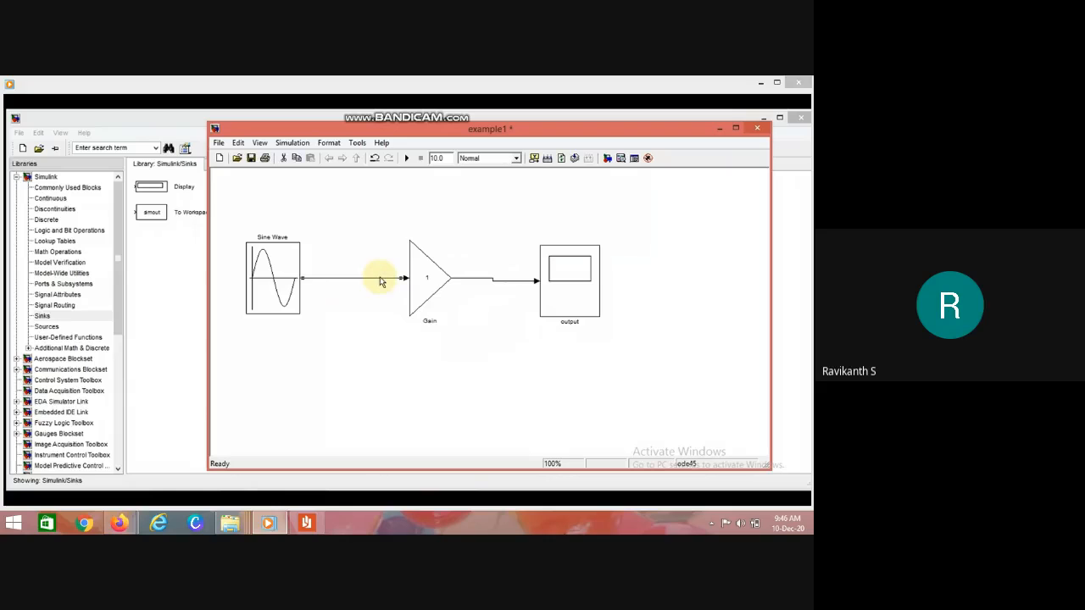
key("Delete")
left_click(520, 282)
key("Delete")
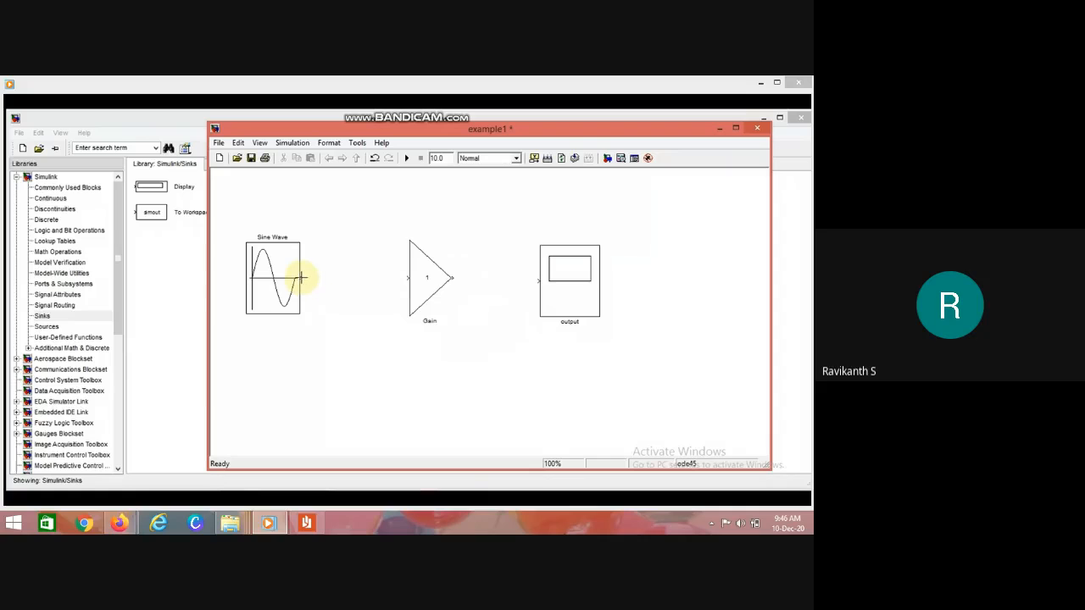
- Try to connect the Sine Wave output to the Gain input, and delete the dashed line
left_click_drag(301, 277, 408, 280)
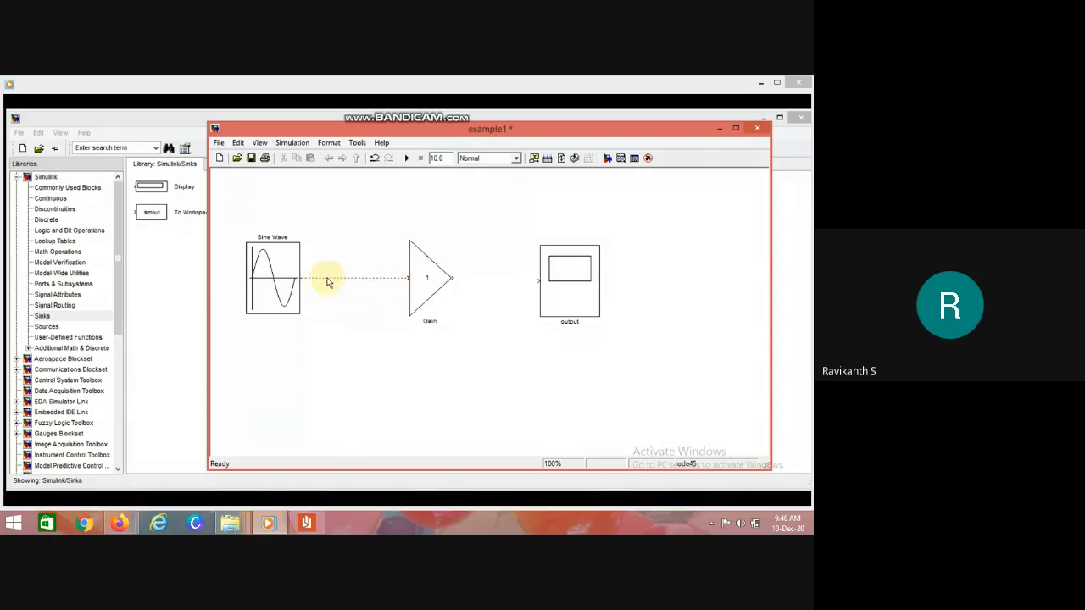
left_click(405, 278)
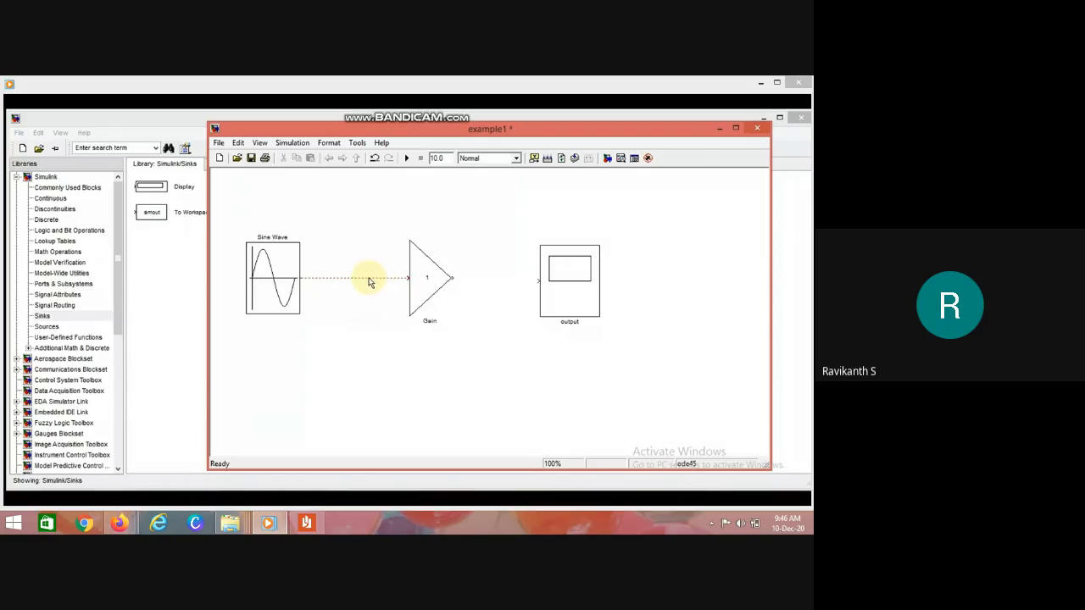
left_click(366, 284)
left_click(365, 279)
key("Delete")
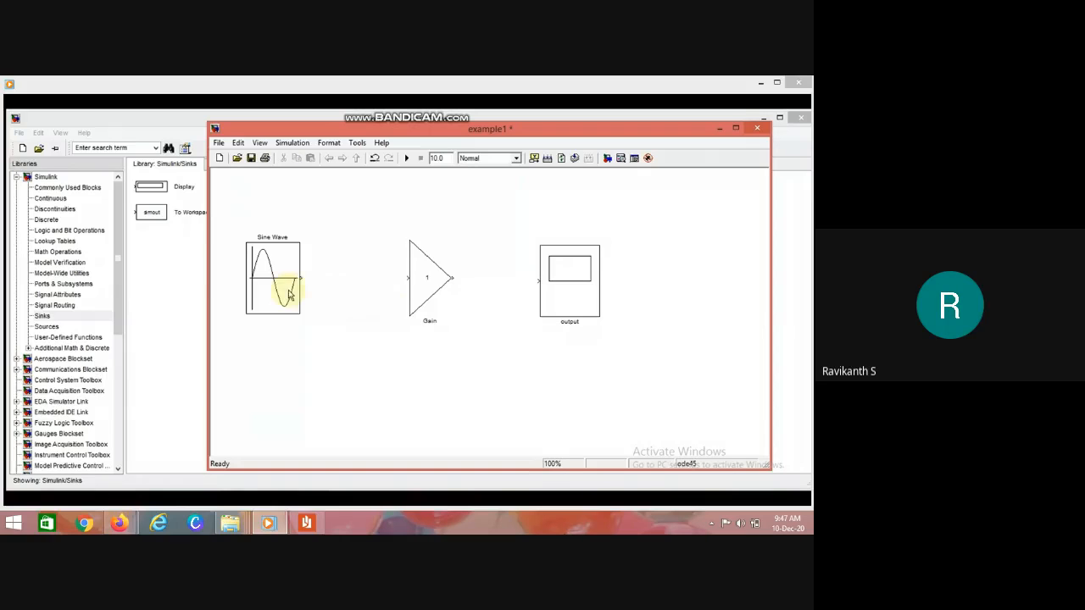
- Connect Sine Wave to Gain and Gain to the output scope, and compare the wiring with the circuit slide
left_click_drag(302, 278, 407, 280)
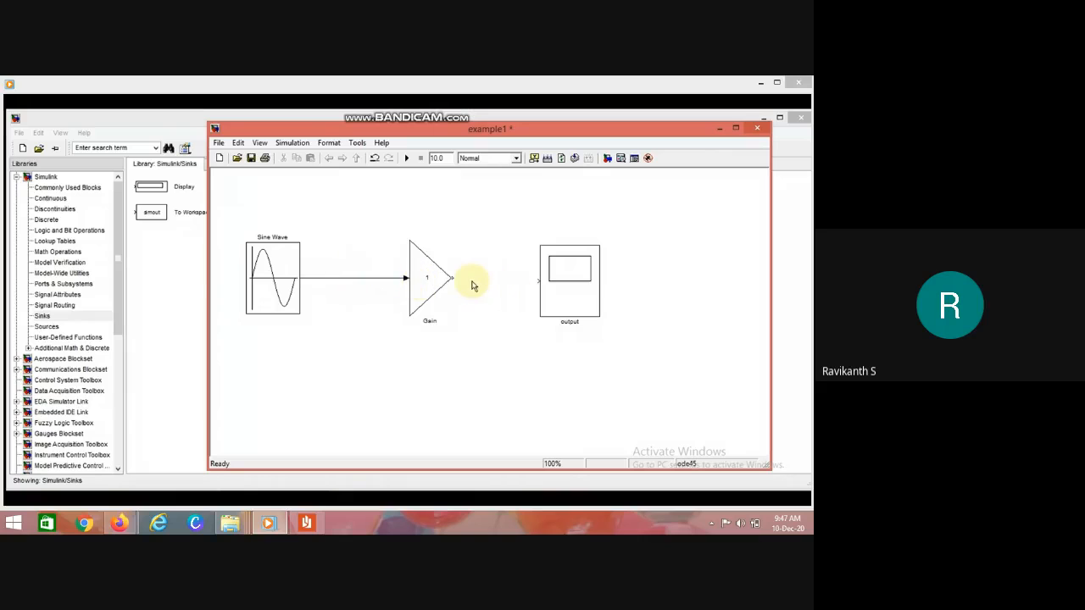
left_click_drag(453, 277, 537, 280)
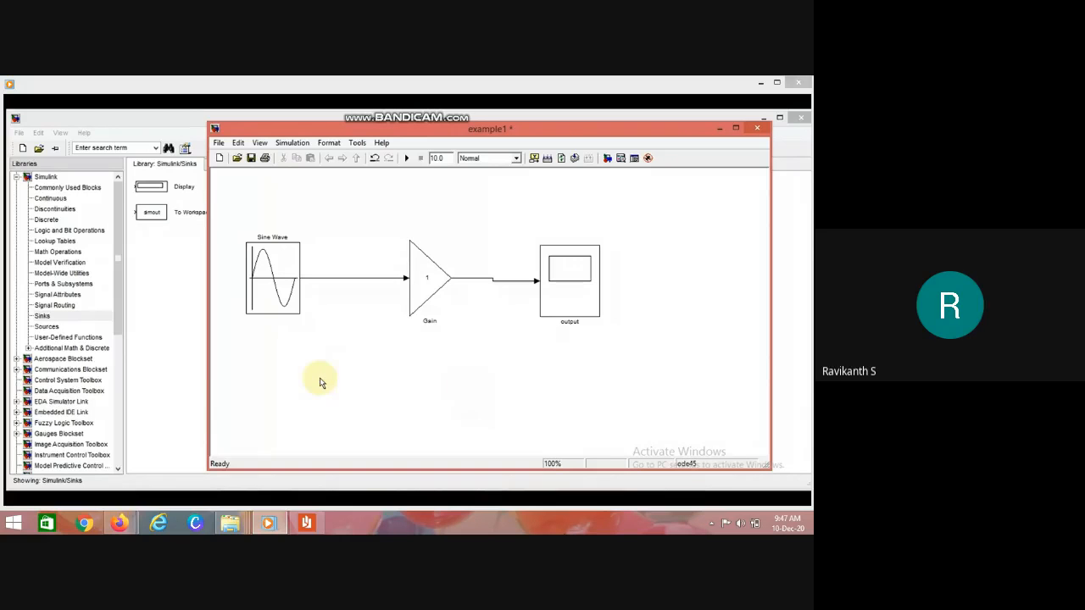
left_click(253, 496)
key("alt+Tab")
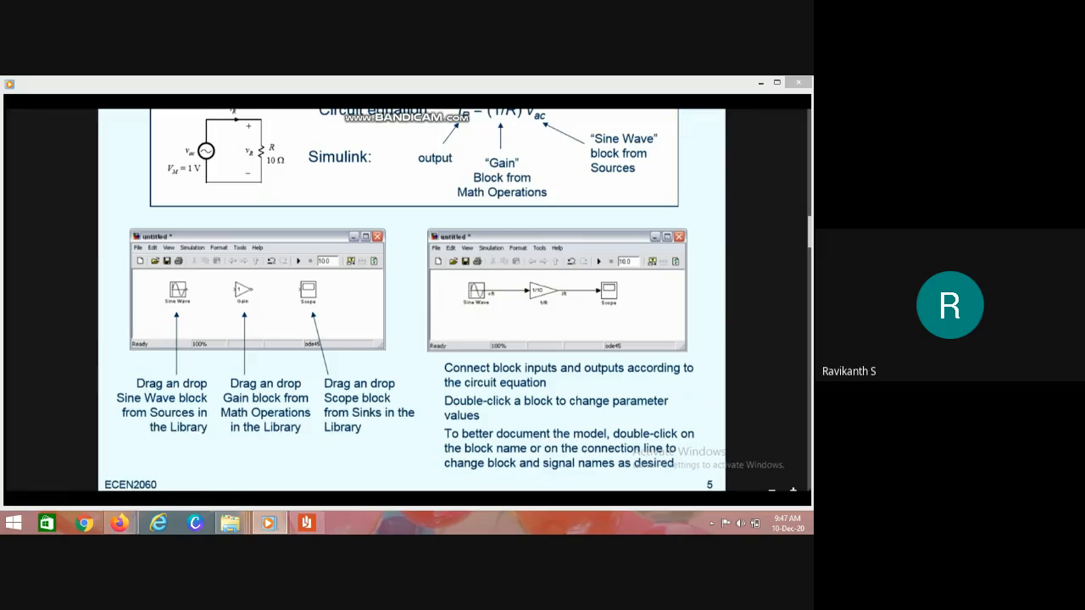
key("alt+Tab")
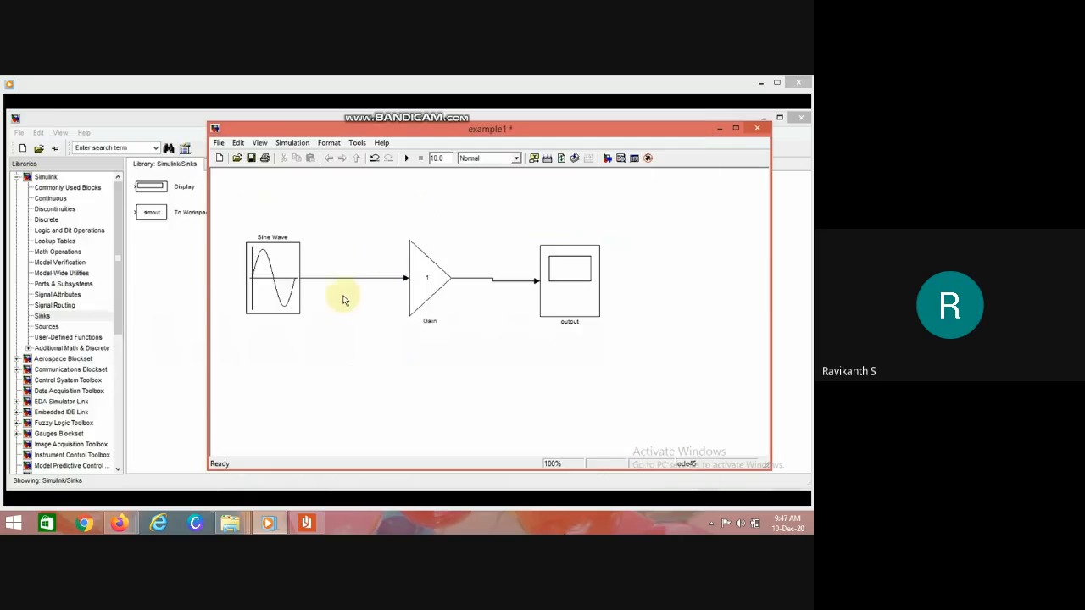
- Label the signal line between the Sine Wave and Gain blocks as VR
left_click(313, 283)
double_click(313, 284)
type("V")
type("r")
type("R")
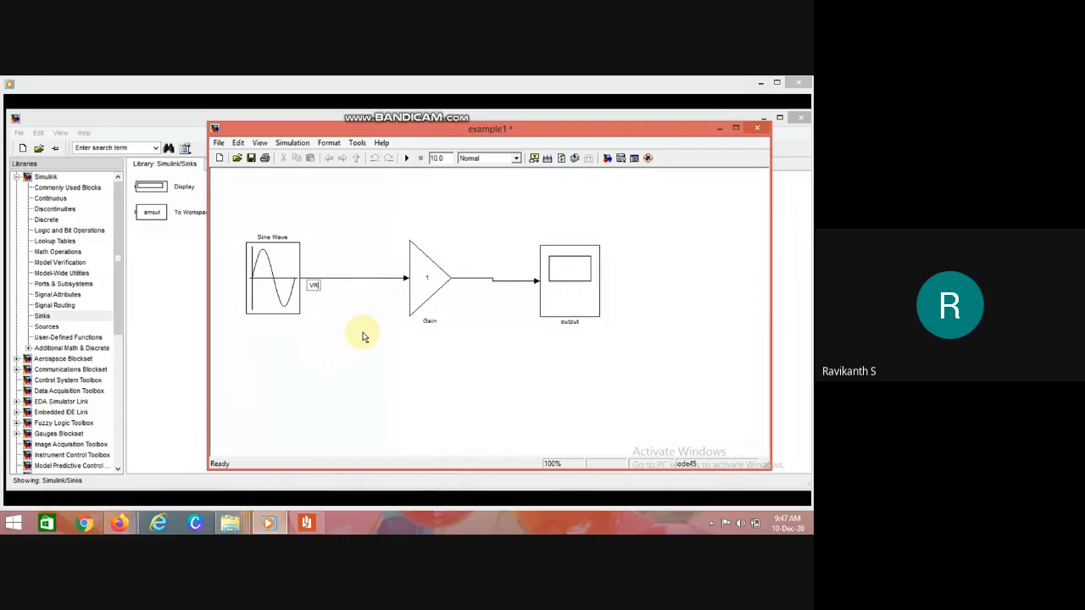
left_click(340, 323)
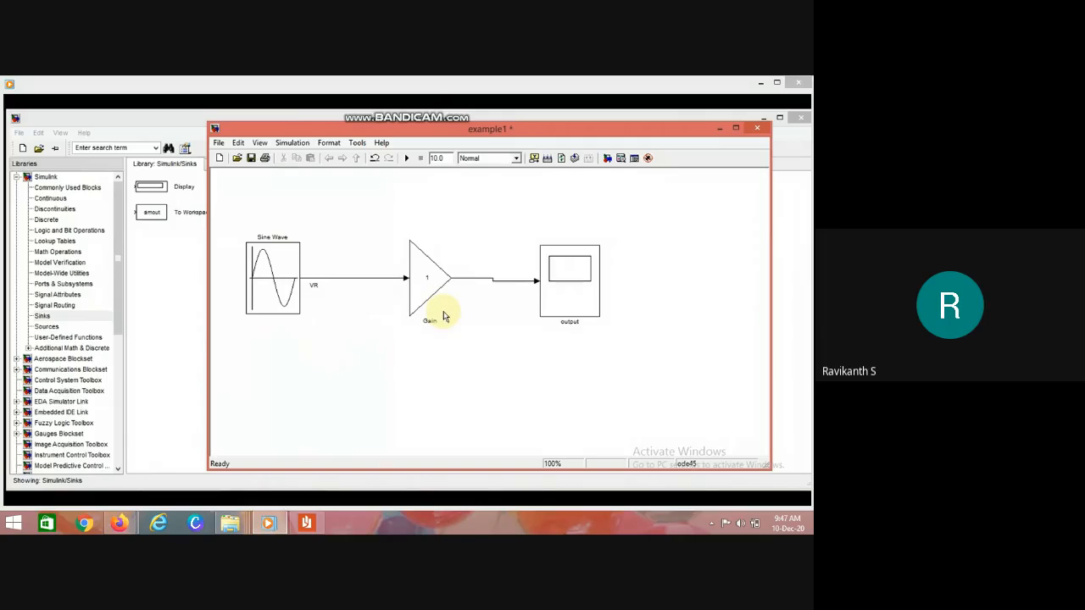
- Label the signal line between the Gain block and the output scope as IR
double_click(476, 283)
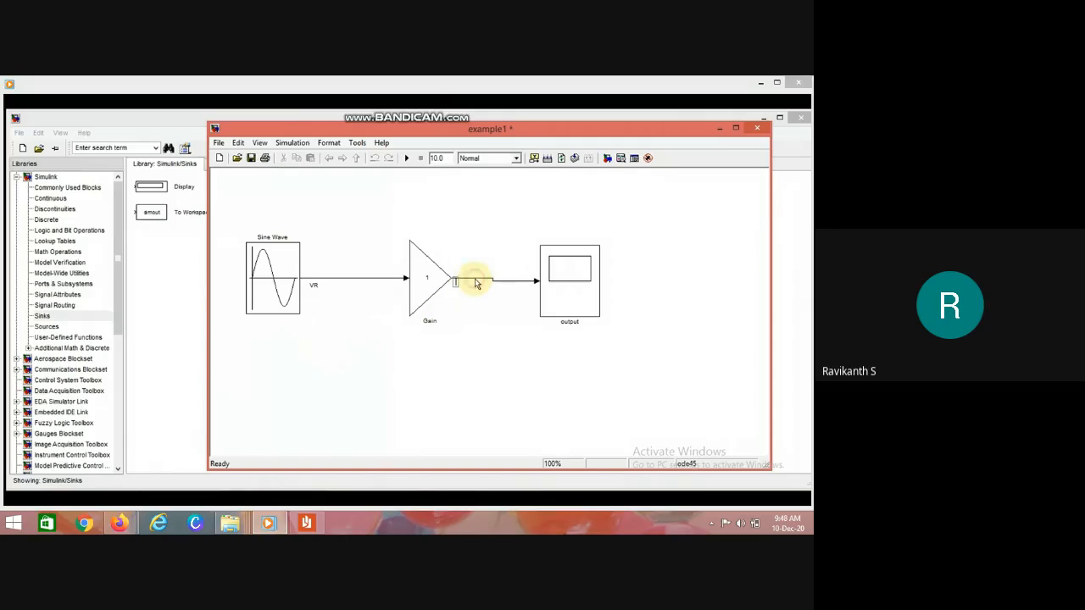
double_click(473, 285)
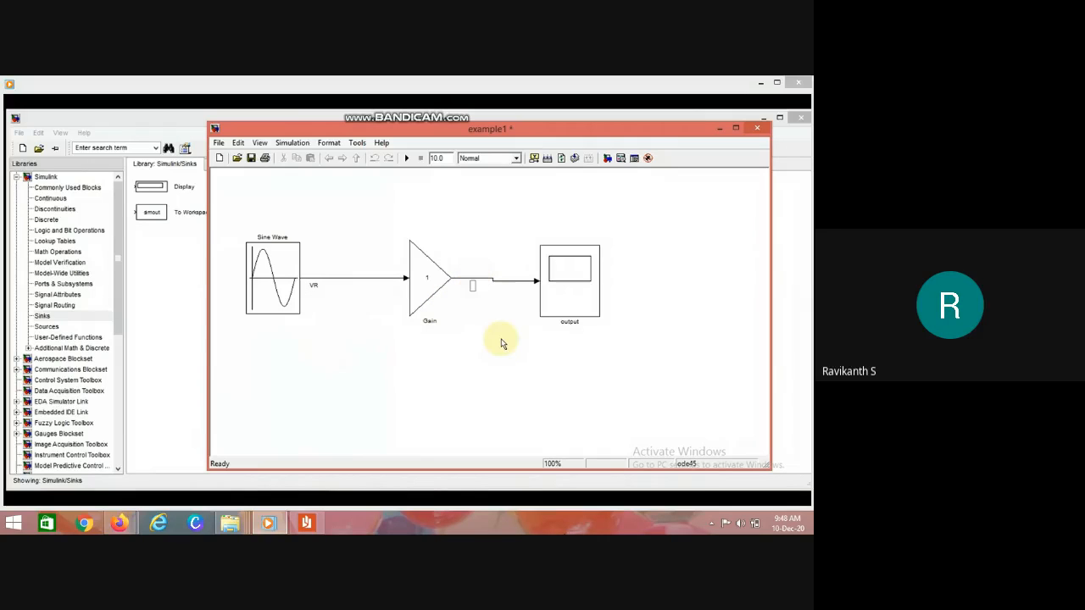
type("i")
key("BackSpace")
type("IR")
- Add the text annotation 1/R just below the Gain block's name
double_click(425, 337)
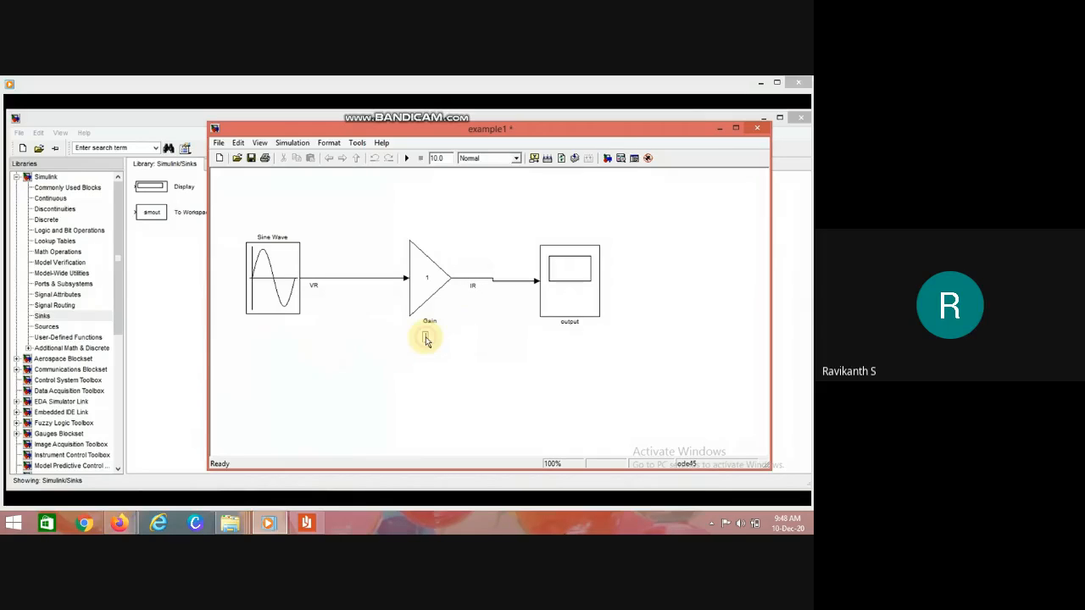
type("1/R")
left_click(594, 337)
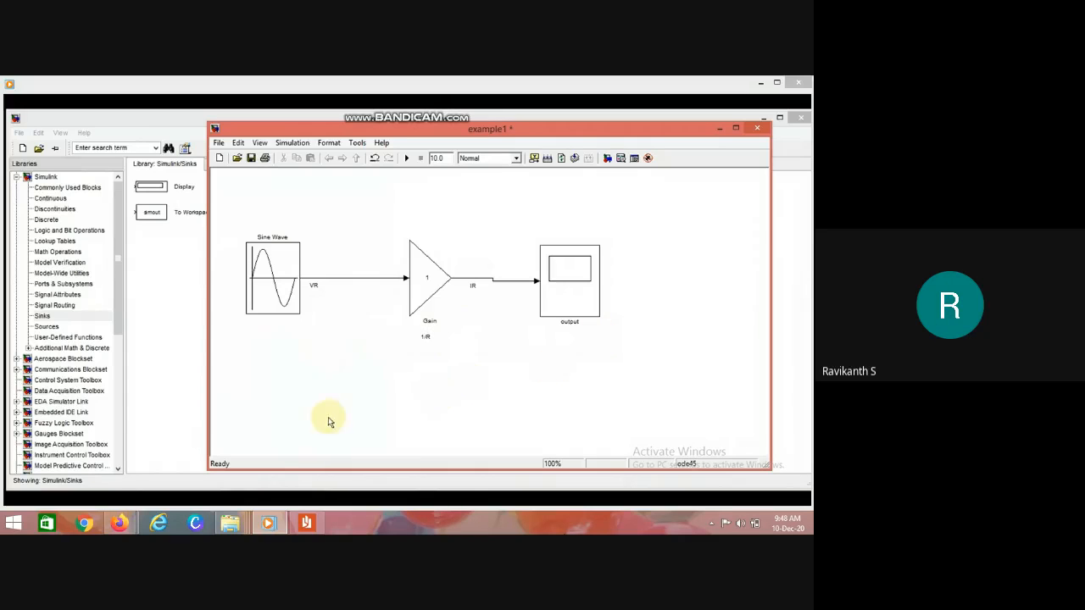
- Review the wiring and block parameter instructions on the circuit slide in the Simulink tutorial PDF, and return to example1
mouse_move(230, 523)
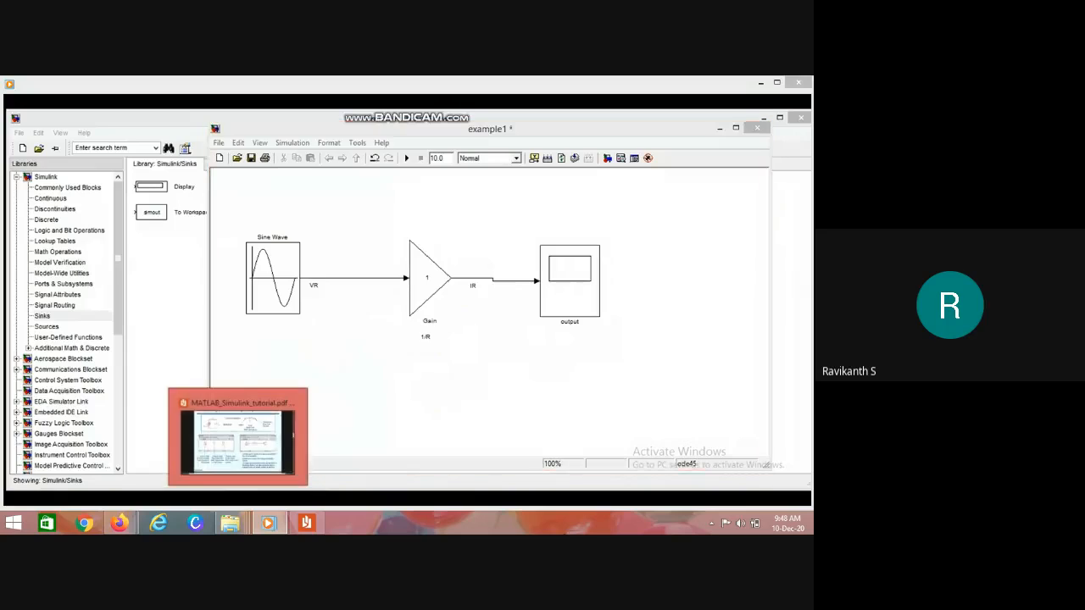
left_click(238, 440)
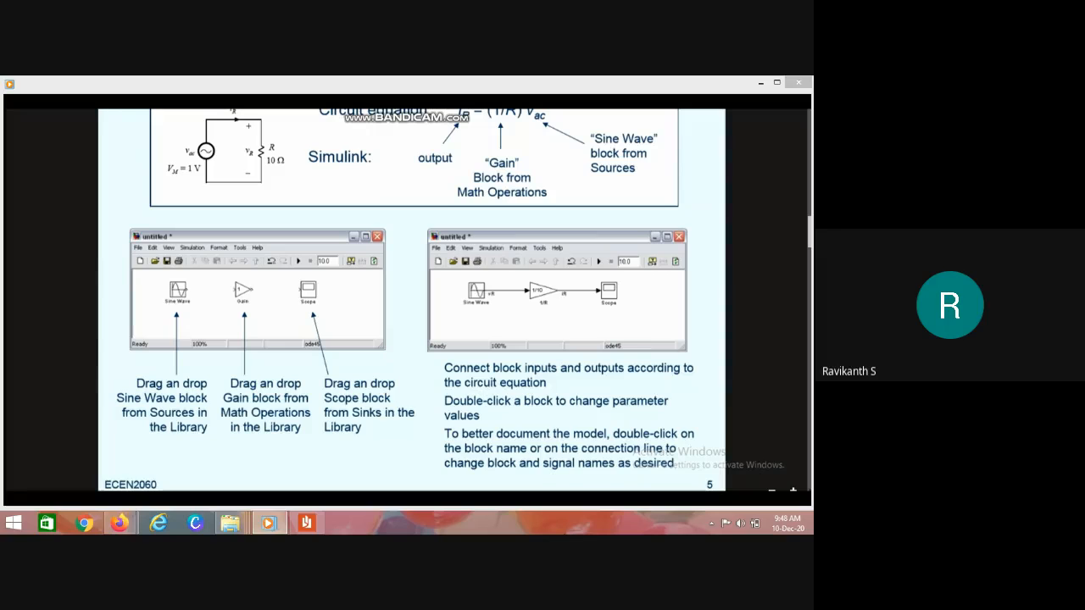
key("alt+Tab")
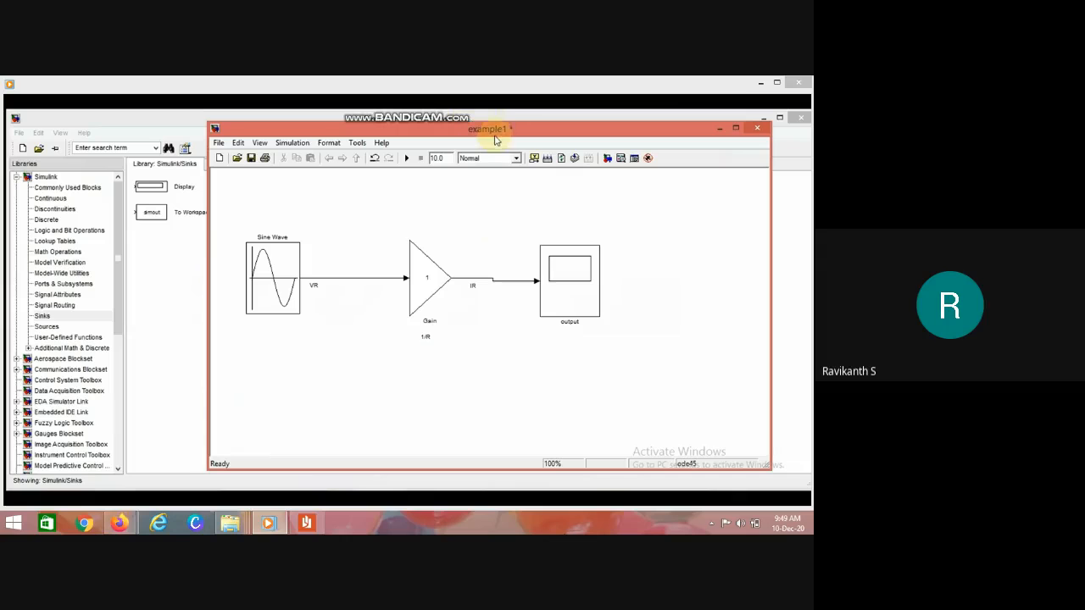
- Run the simulation of the example1 model and select the output scope
left_click(219, 142)
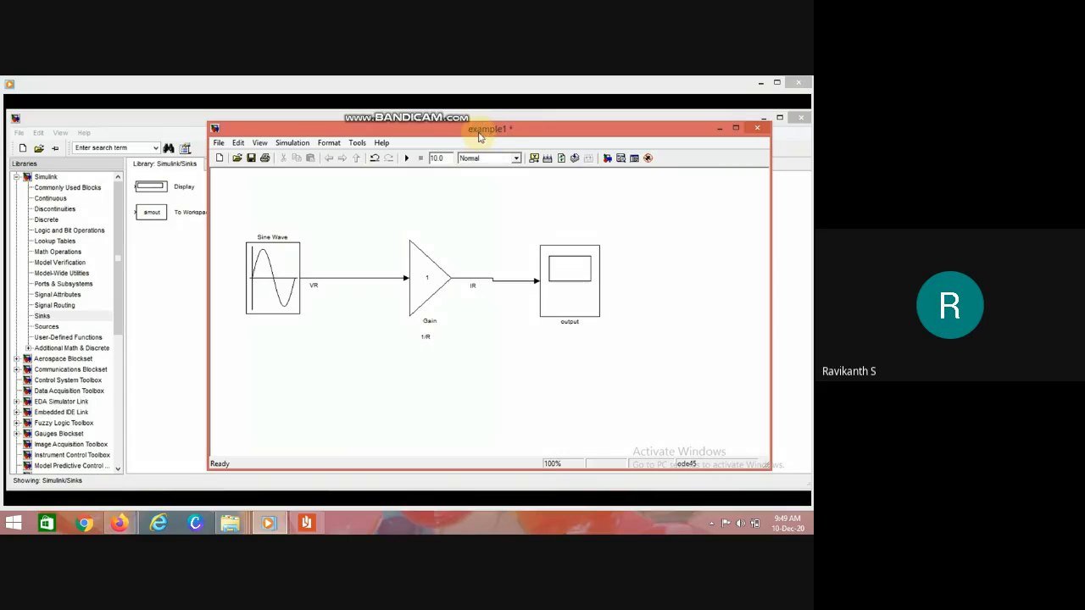
left_click(292, 144)
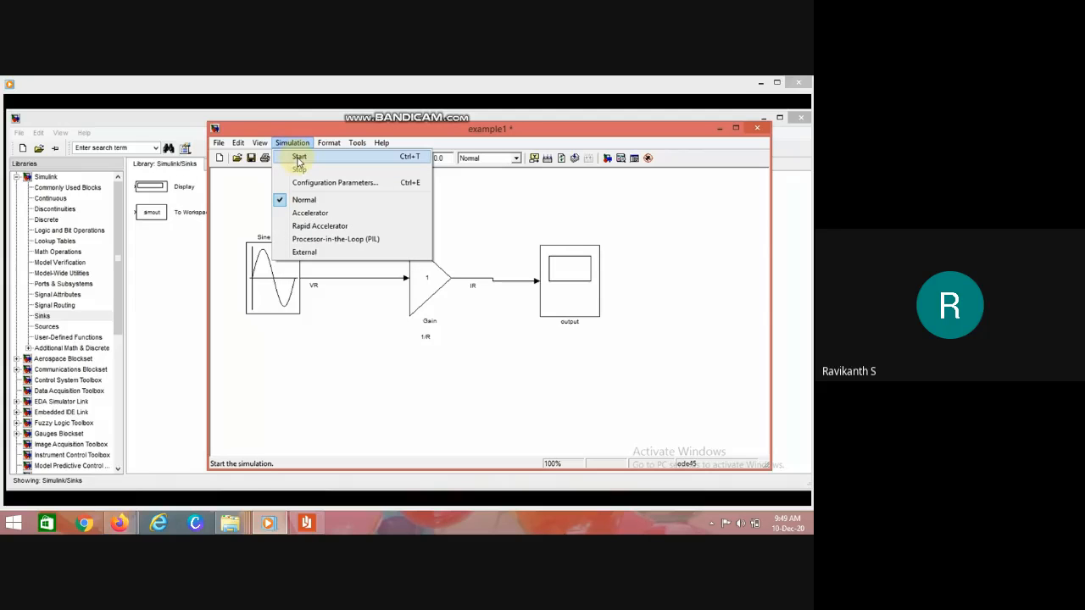
left_click(568, 235)
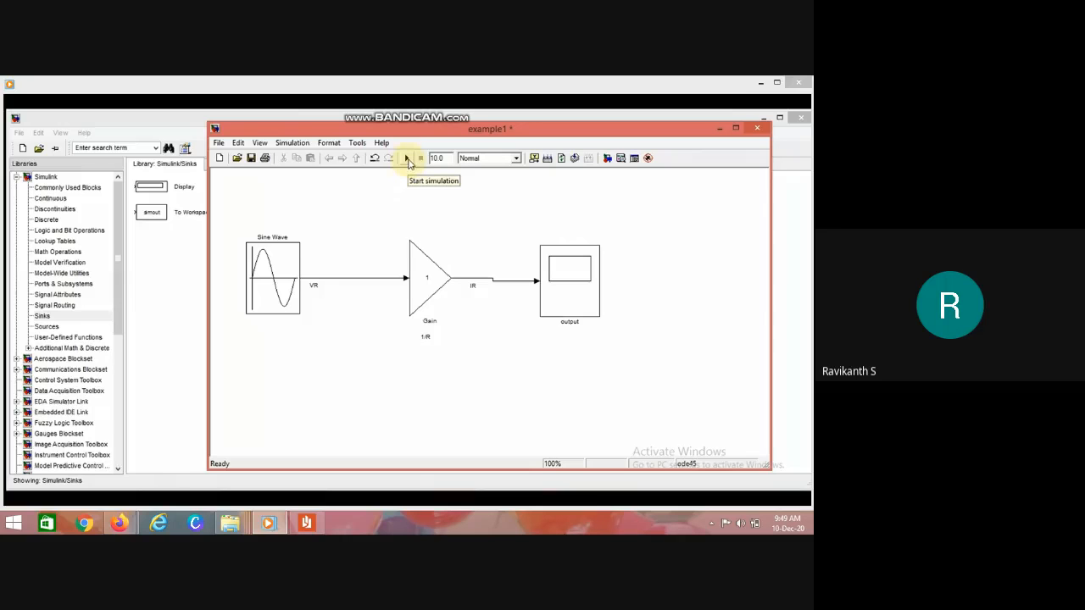
left_click(291, 142)
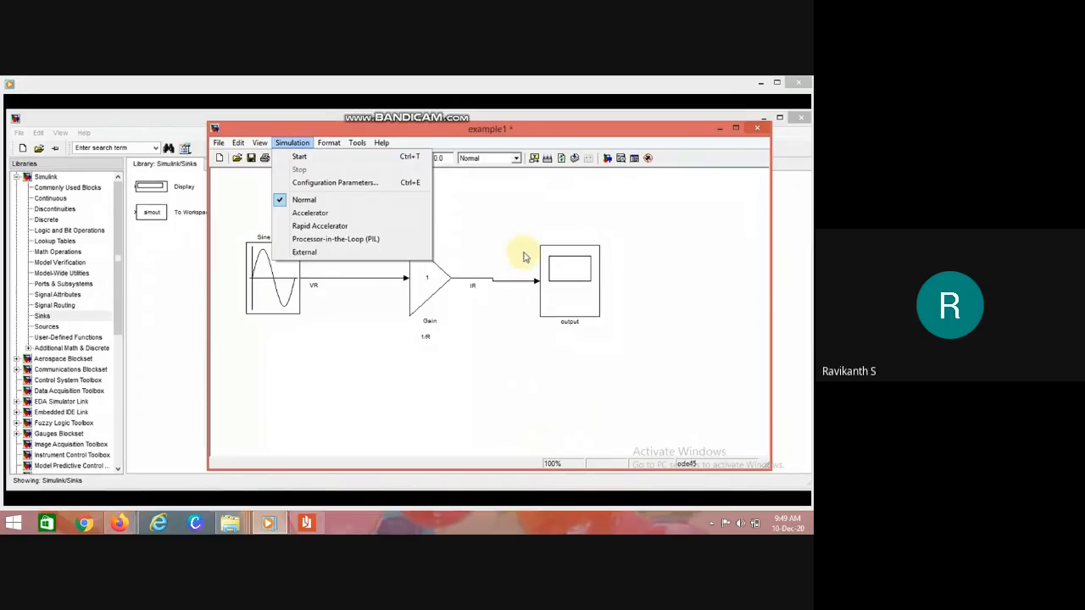
left_click(311, 156)
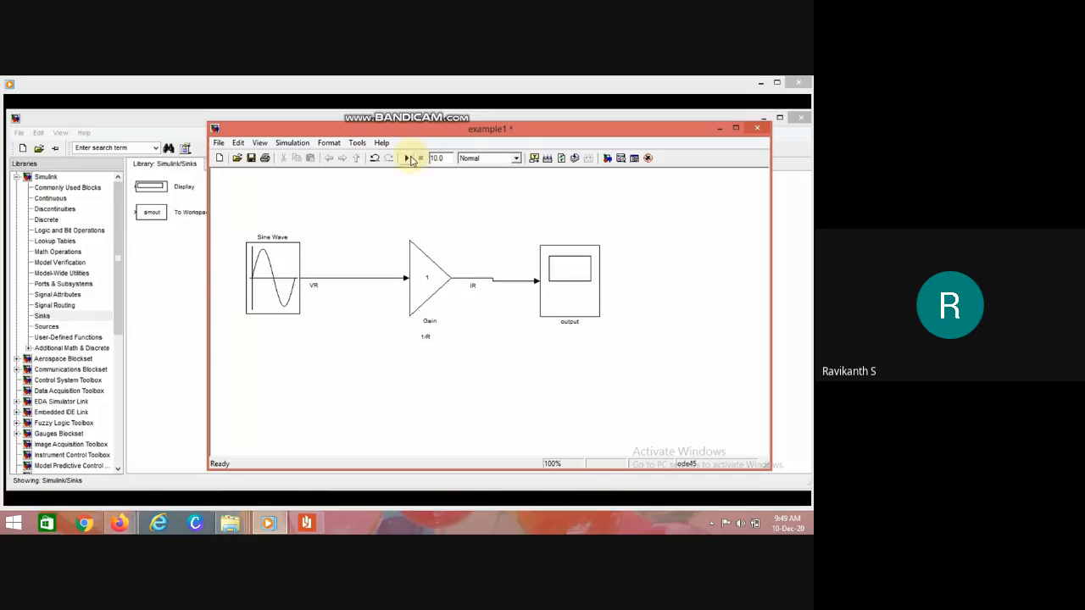
left_click(411, 159)
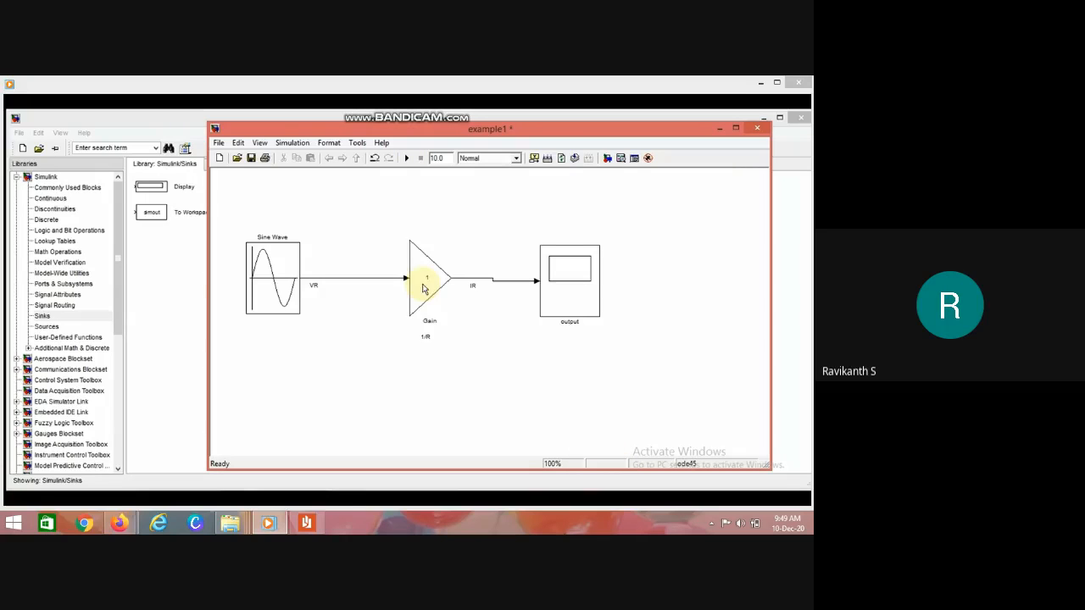
left_click(407, 161)
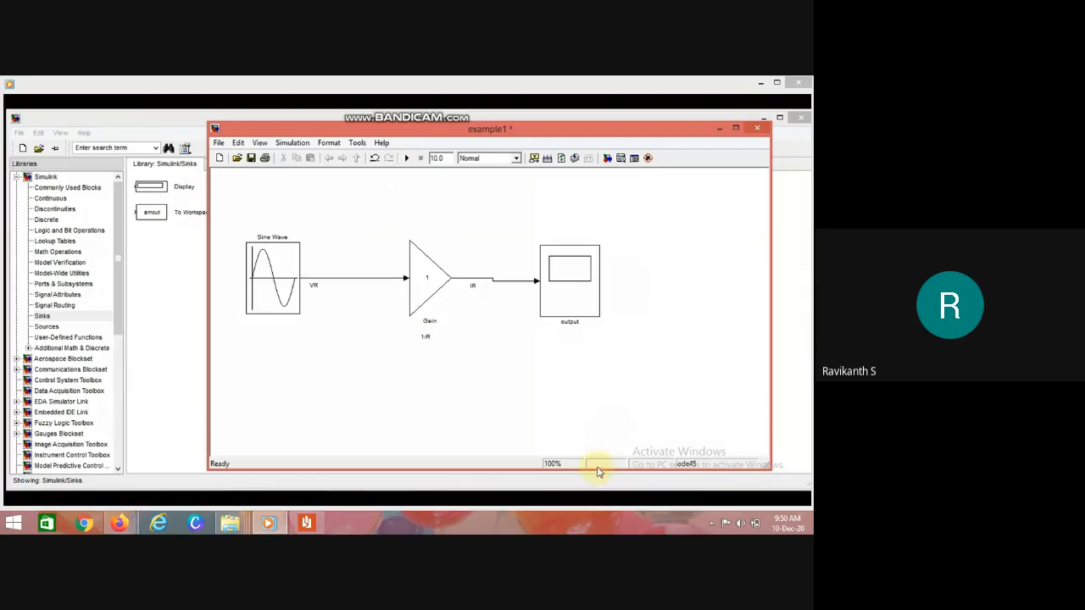
left_click(407, 160)
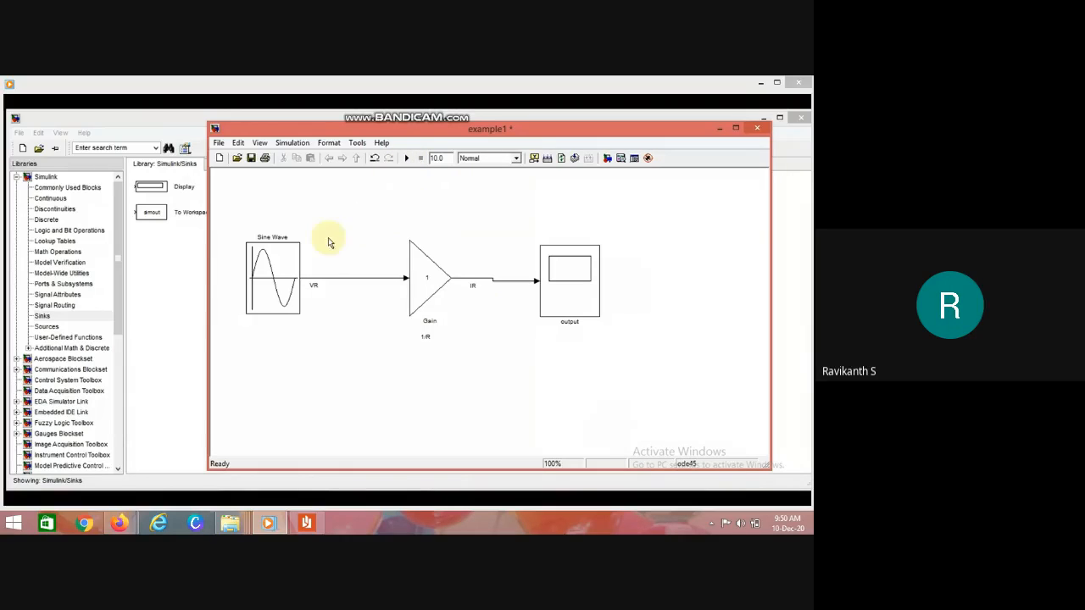
left_click(584, 282)
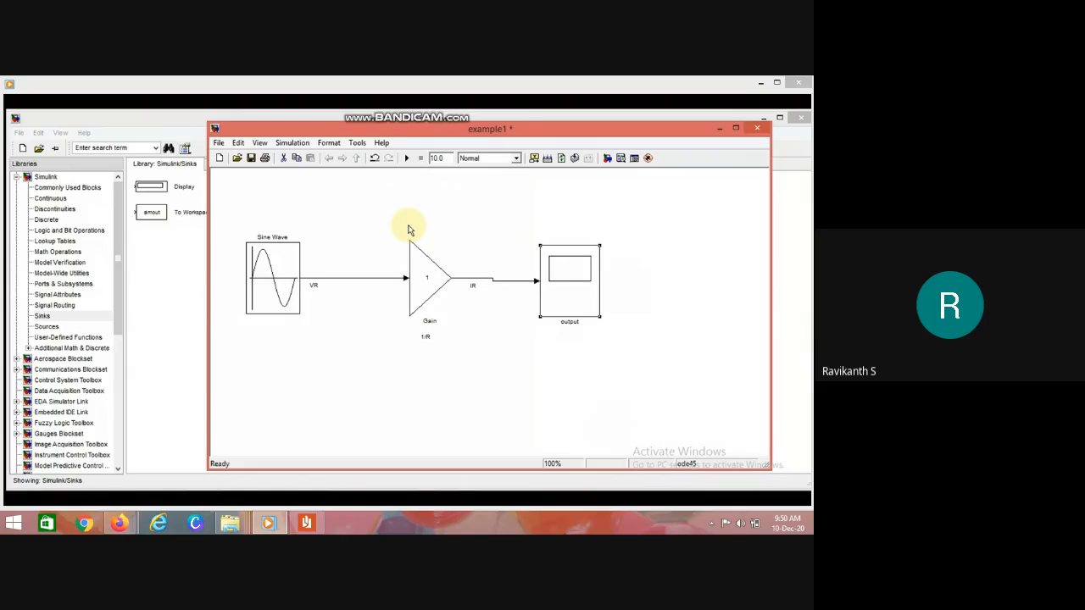
- Set the Gain block's gain parameter to 1/10
left_click(428, 280)
double_click(428, 279)
double_click(485, 264)
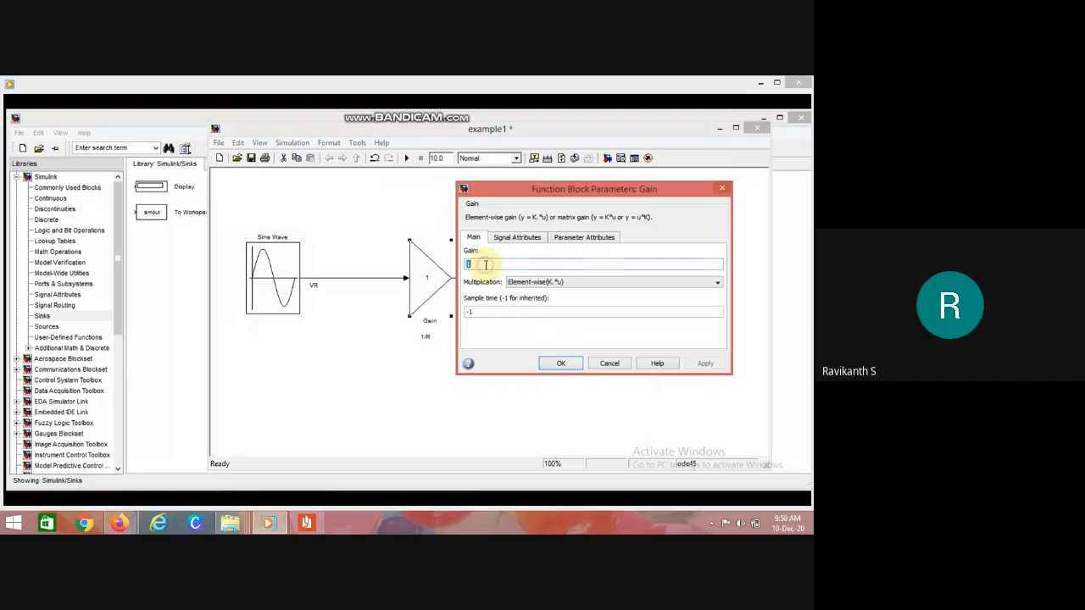
left_click(486, 265)
type("/10")
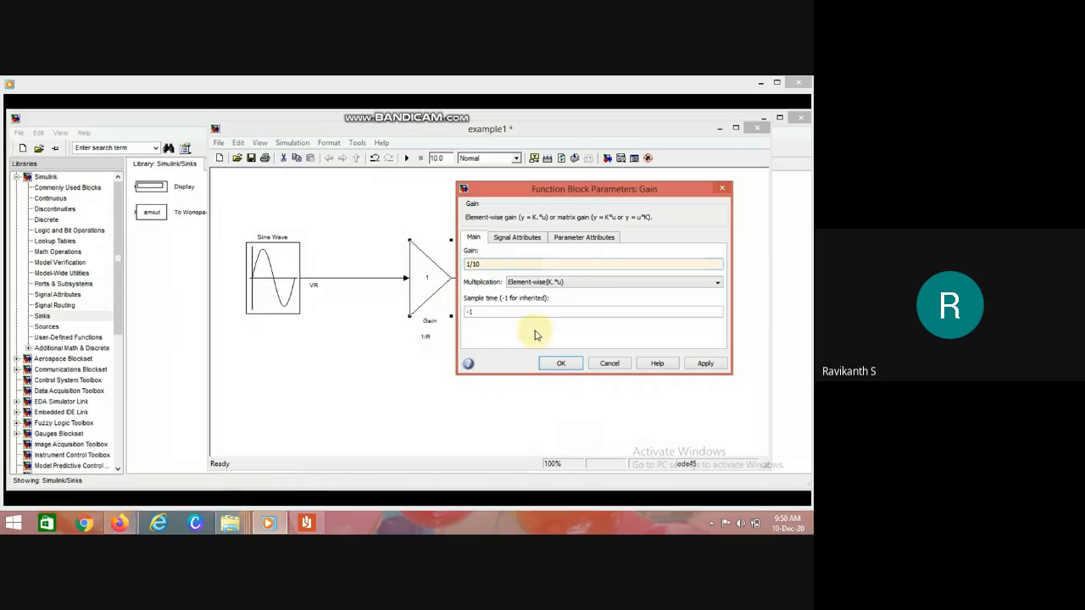
left_click(563, 364)
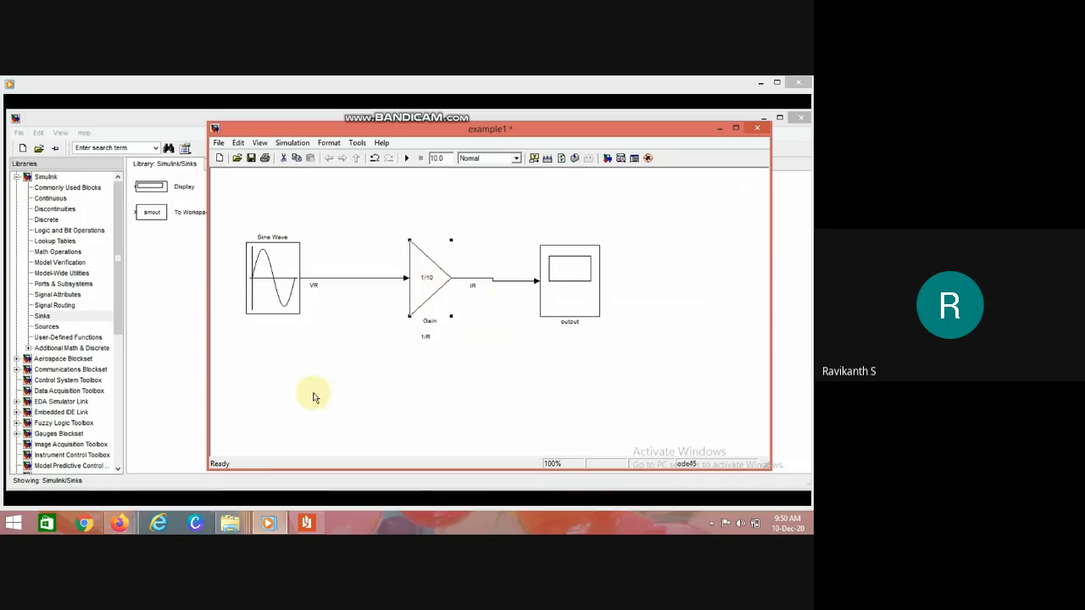
- Compare the model with the circuit slide in the Simulink tutorial PDF, and save example1
left_click(292, 498)
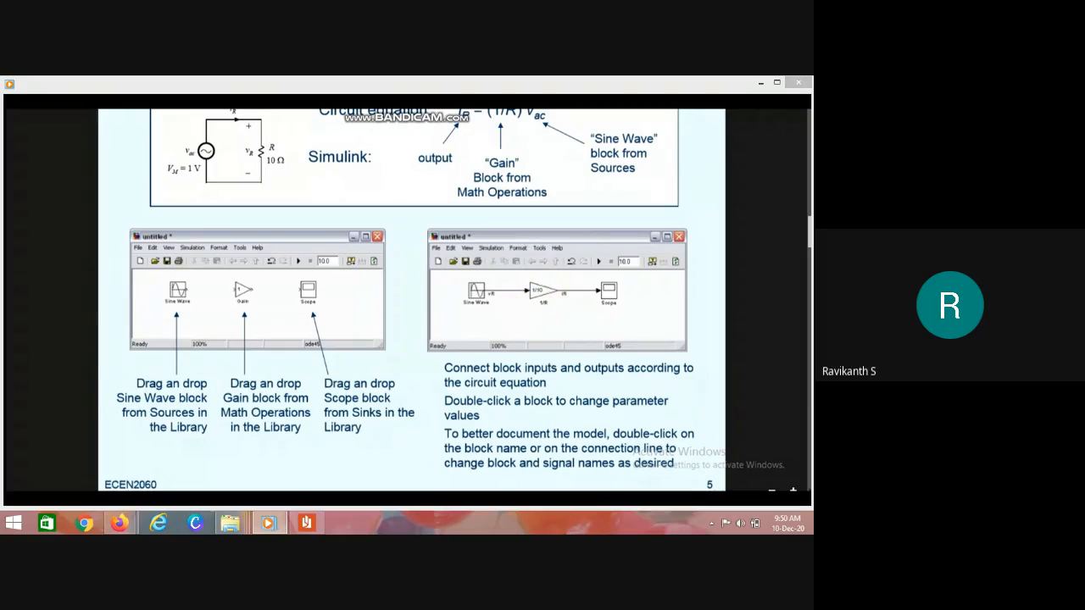
left_click(760, 82)
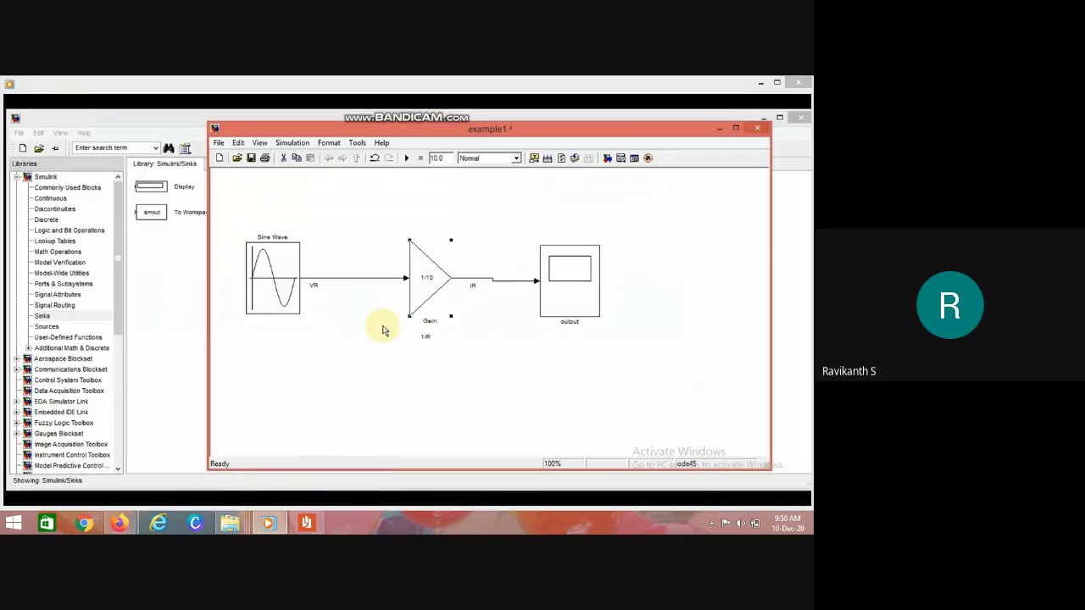
left_click(440, 350)
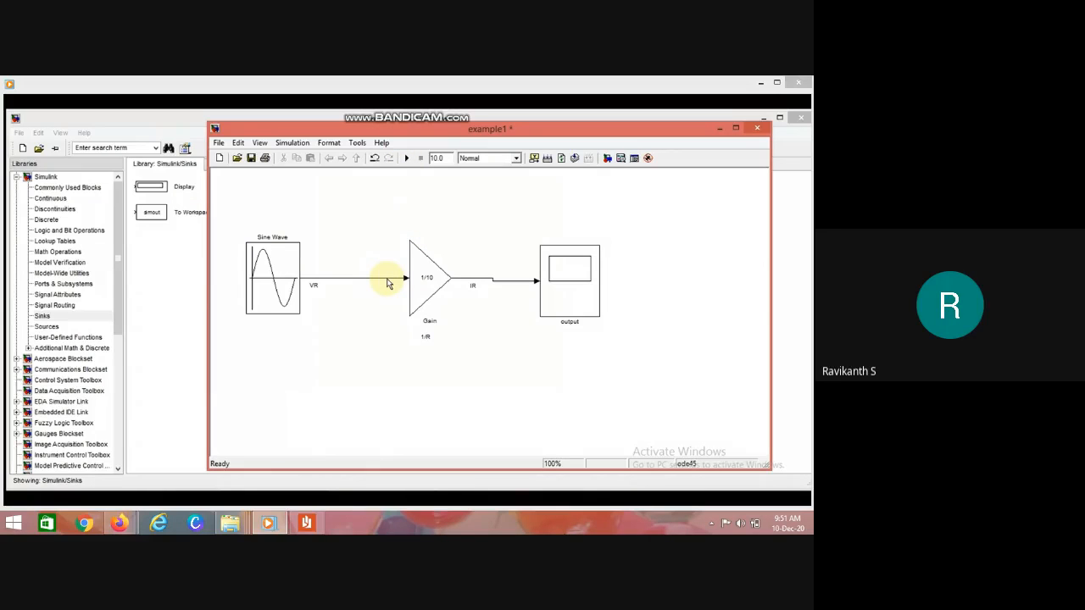
left_click(251, 158)
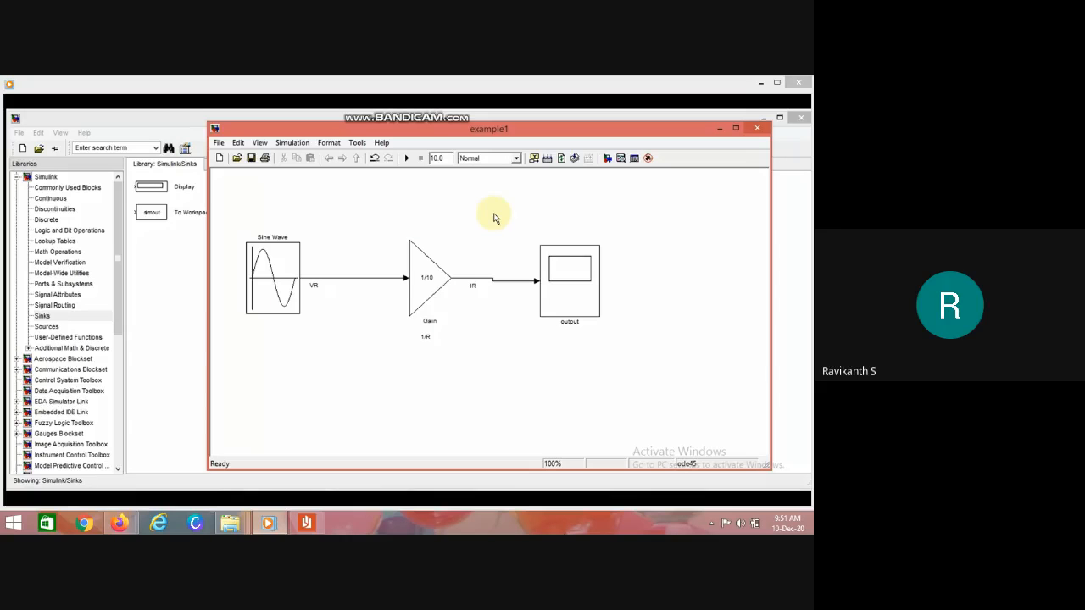
- Run the example1 simulation and examine the autoscaled output waveform in an enlarged scope window
left_click(408, 160)
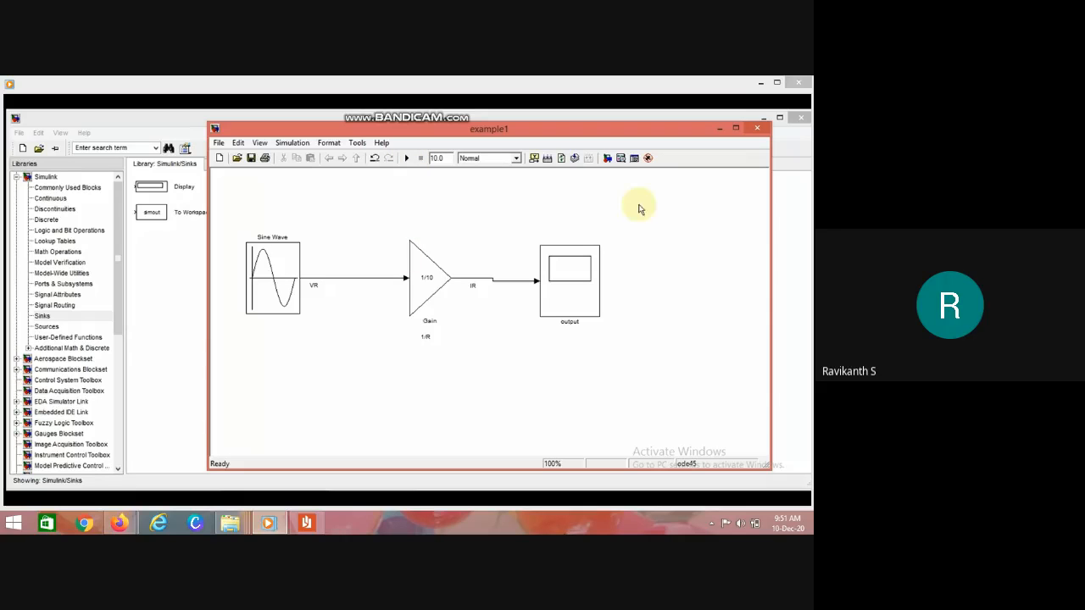
double_click(564, 280)
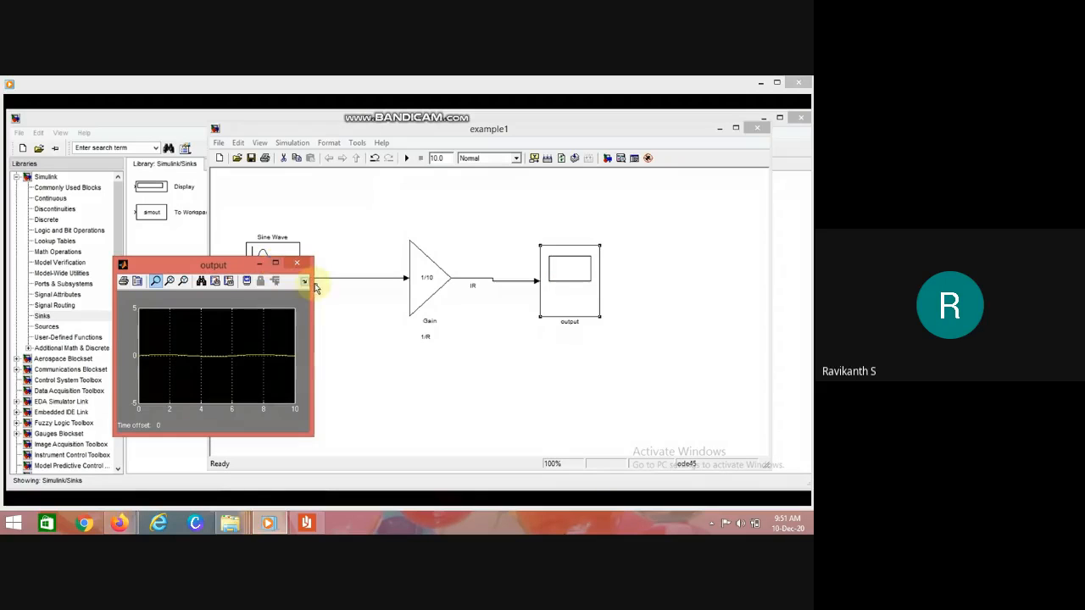
left_click_drag(310, 312, 590, 363)
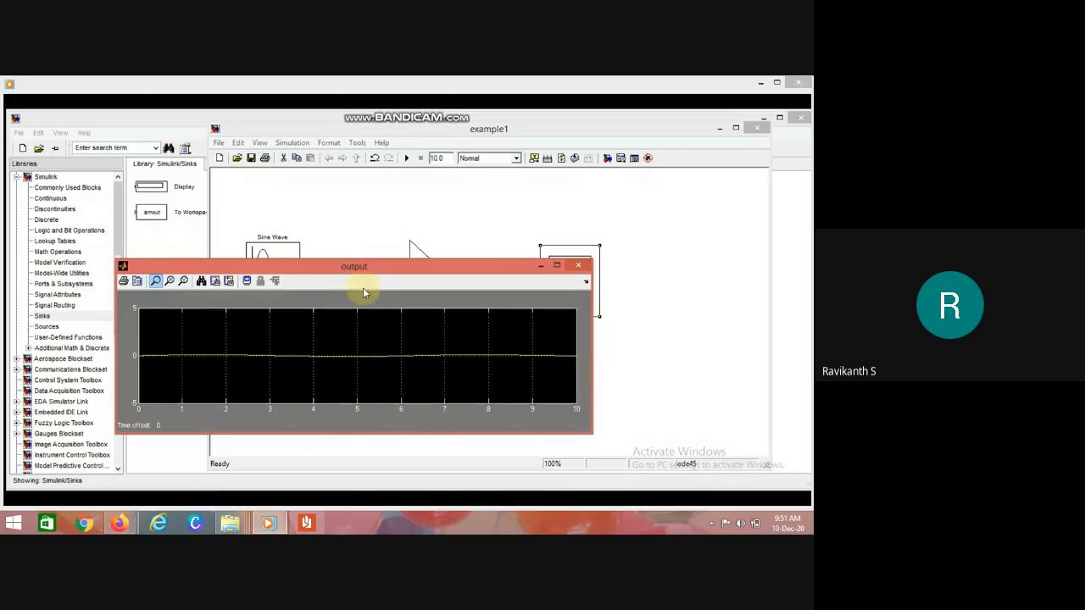
left_click_drag(339, 258, 344, 168)
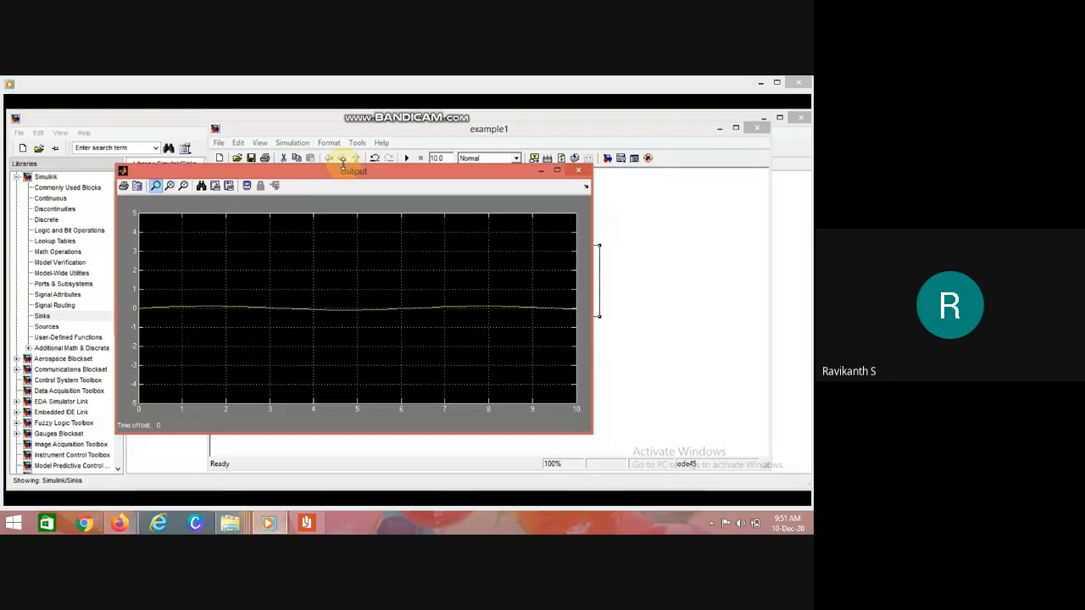
left_click(201, 186)
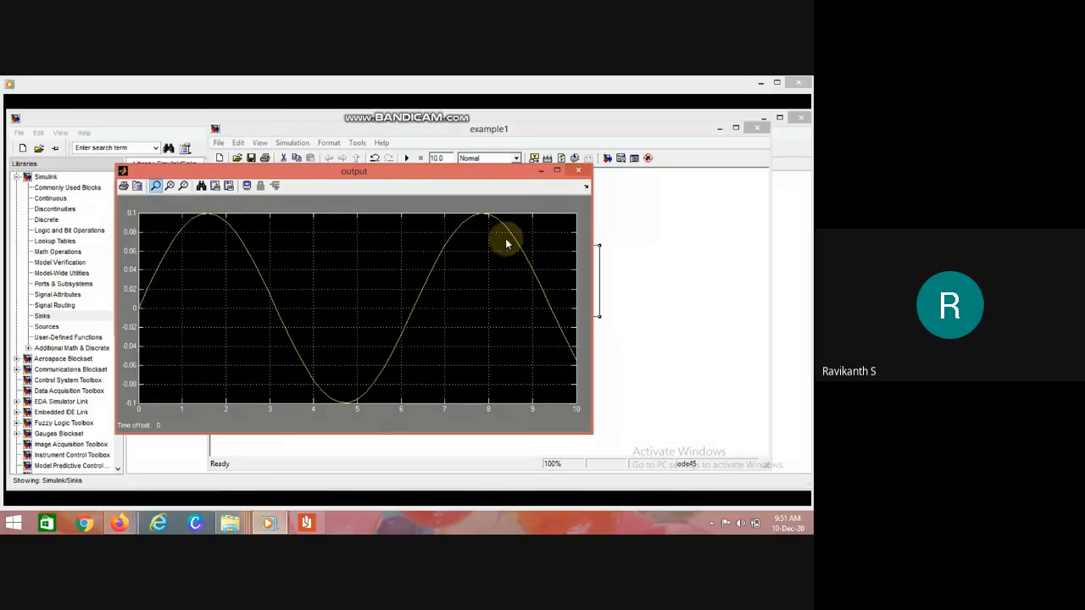
left_click(578, 172)
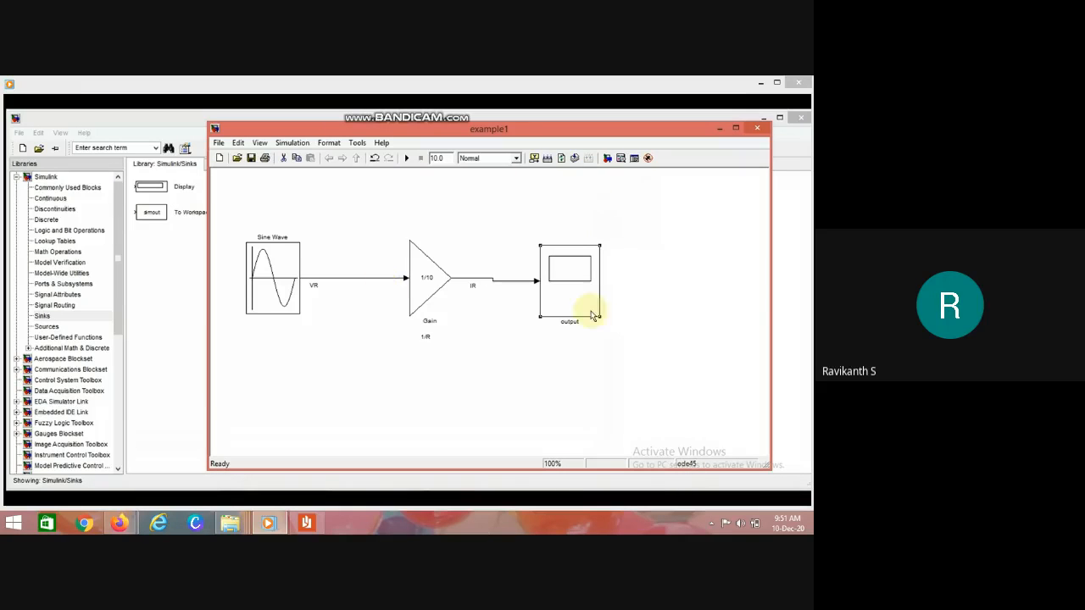
- Leave the video player and switch to the circuit slide of MATLAB_Simulink_tutorial.pdf in Reader
mouse_move(802, 480)
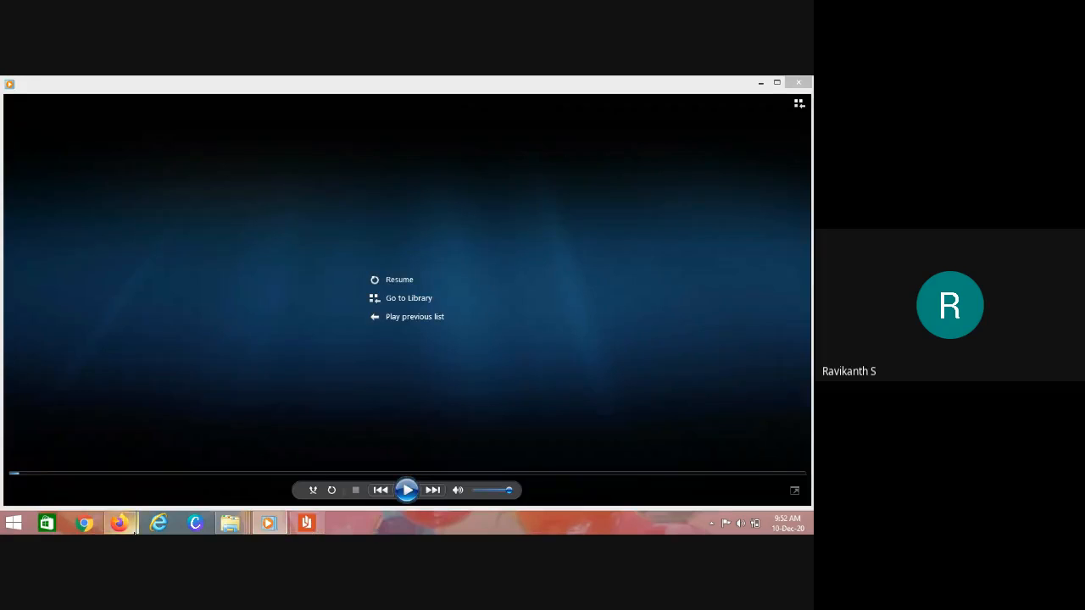
mouse_move(133, 530)
left_click(91, 475)
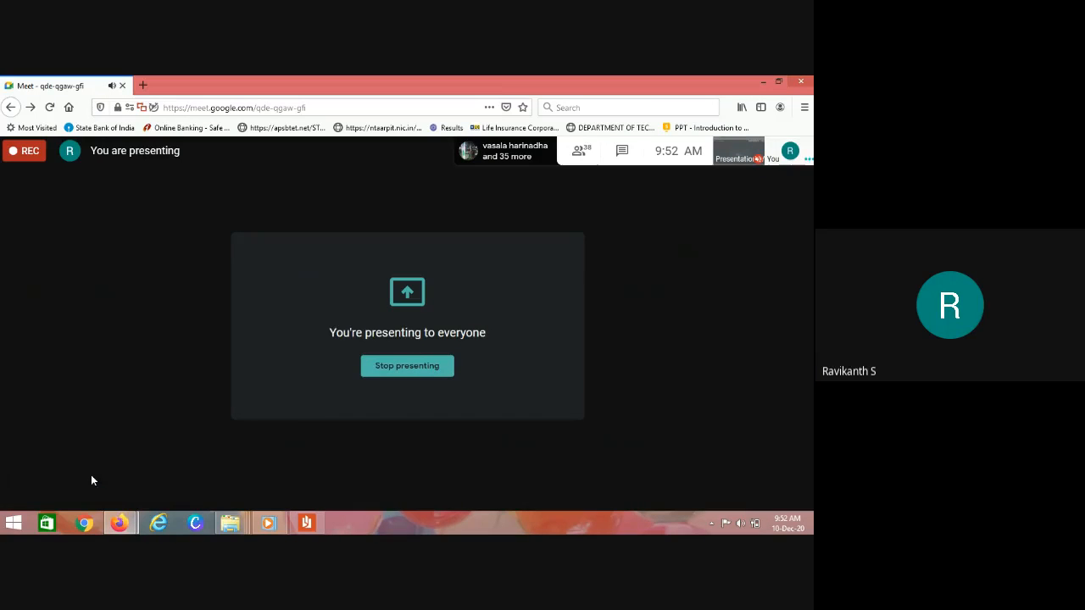
mouse_move(203, 473)
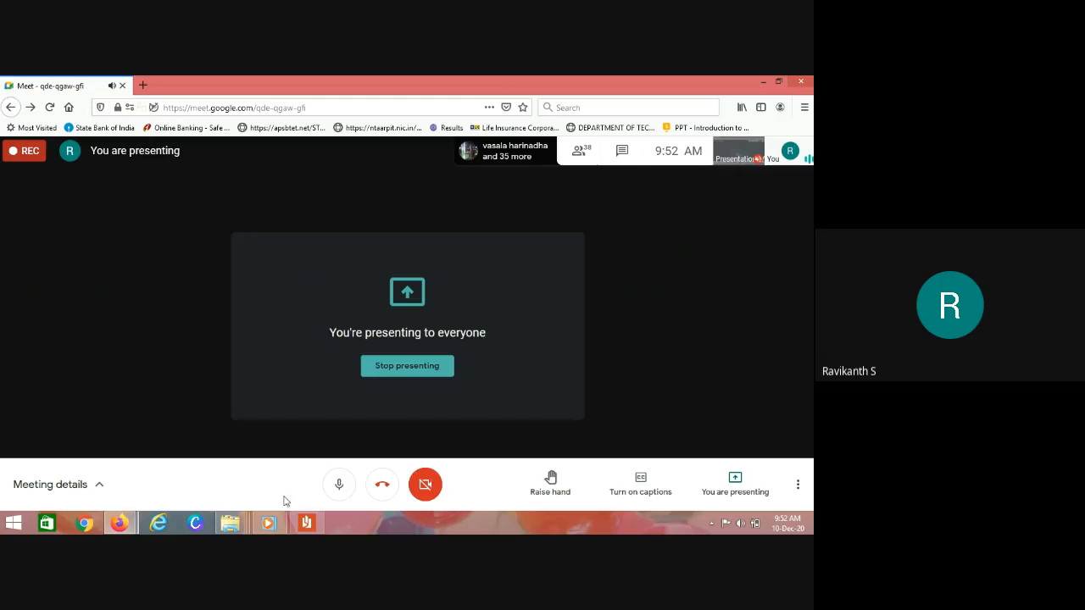
left_click(303, 522)
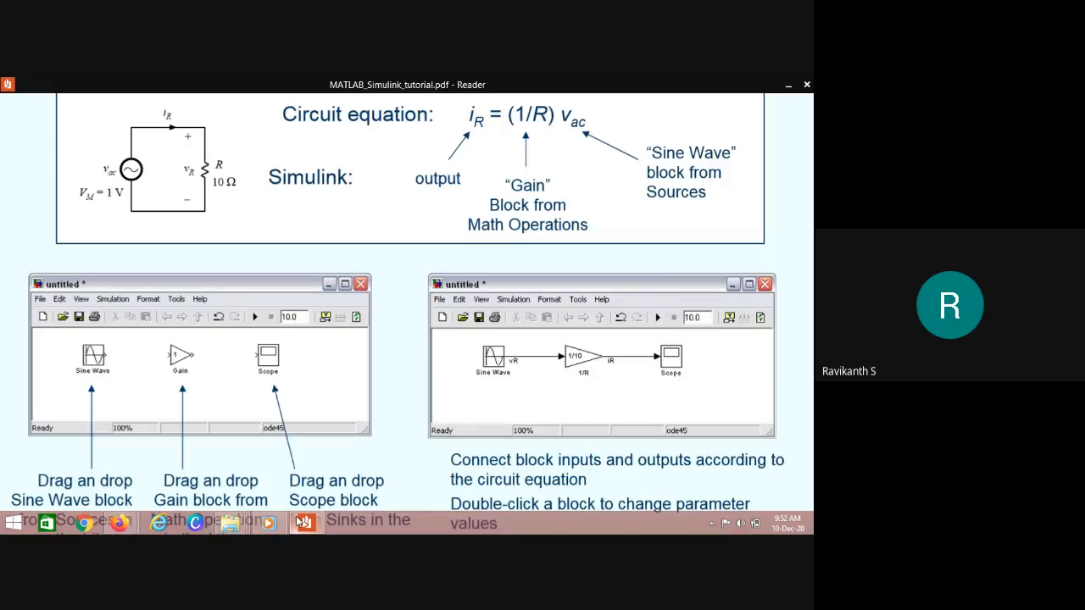